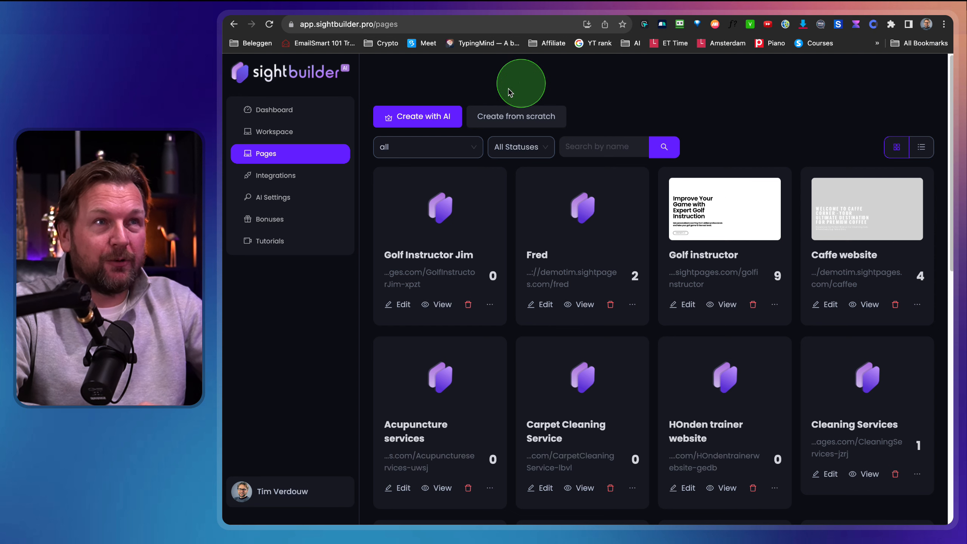
- Start creating a new page with AI in the Demo account workspace
left_click(420, 125)
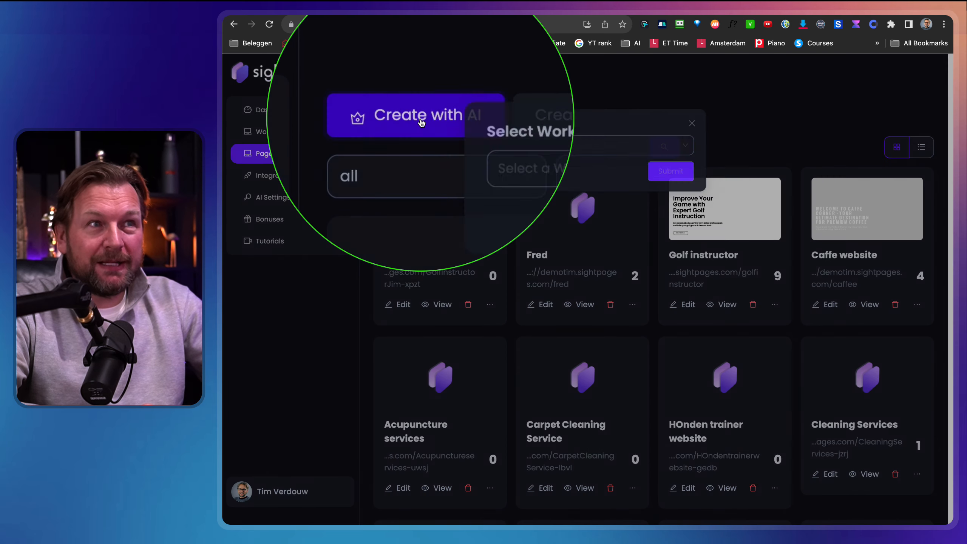
left_click(548, 156)
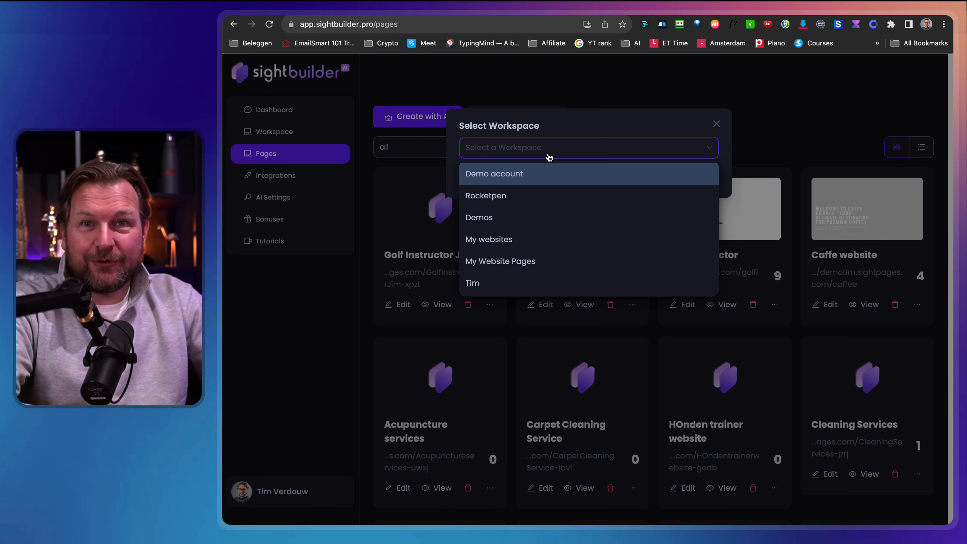
left_click(548, 156)
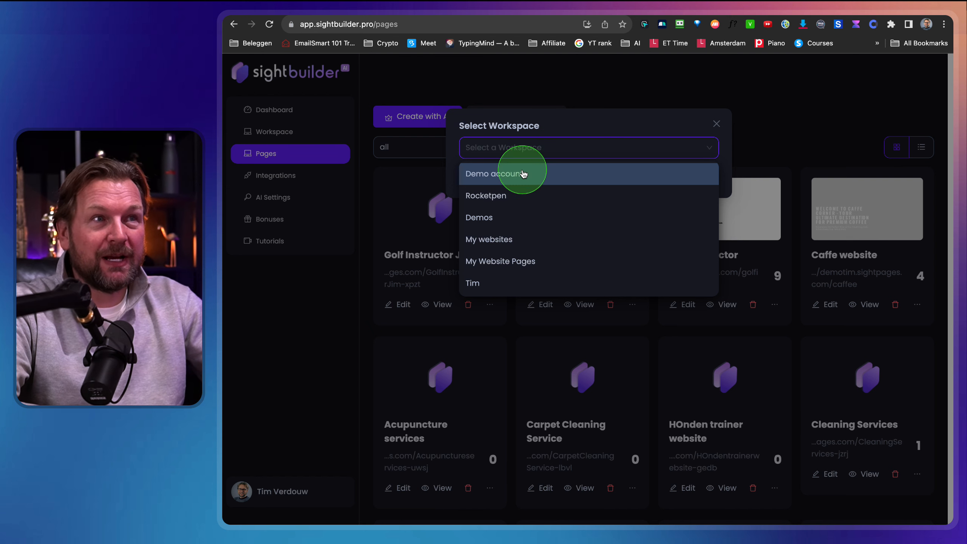
left_click(503, 179)
left_click(687, 177)
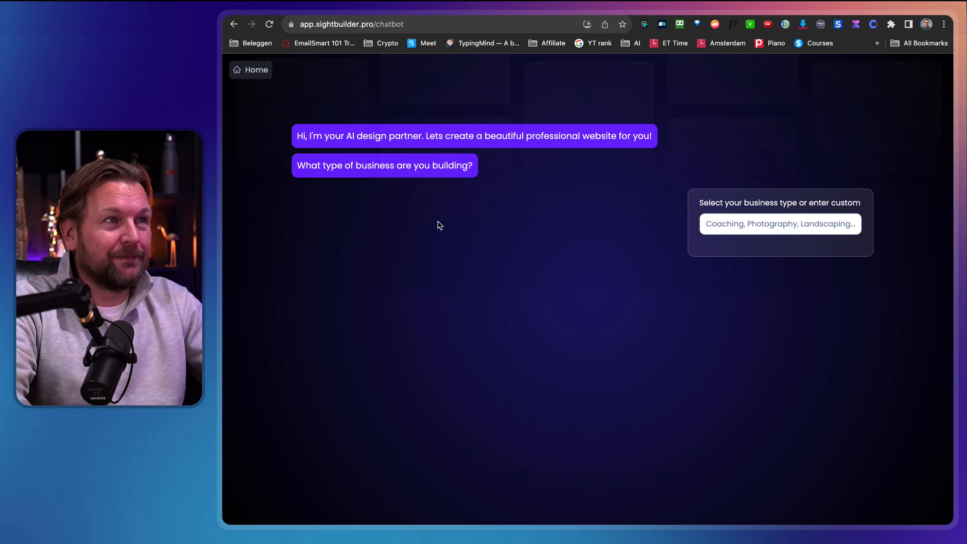
- Browse the suggested business types, and enter Beauty Salon as the custom business type
left_click(751, 223)
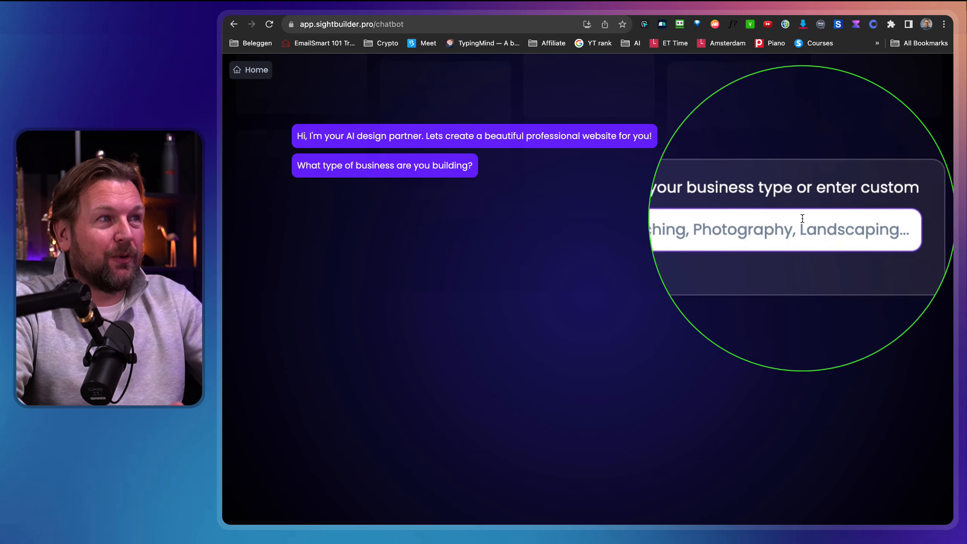
left_click(746, 226)
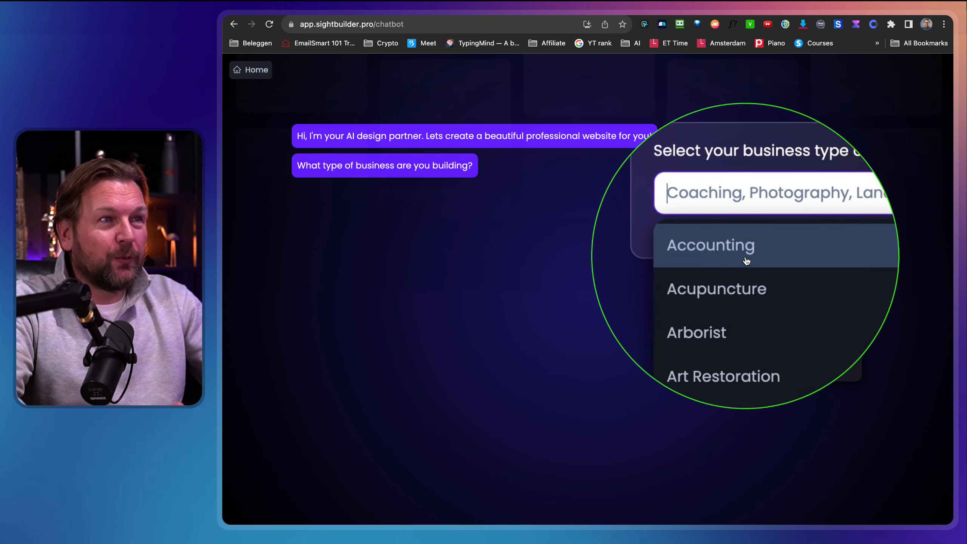
scroll(747, 262, "down", 5)
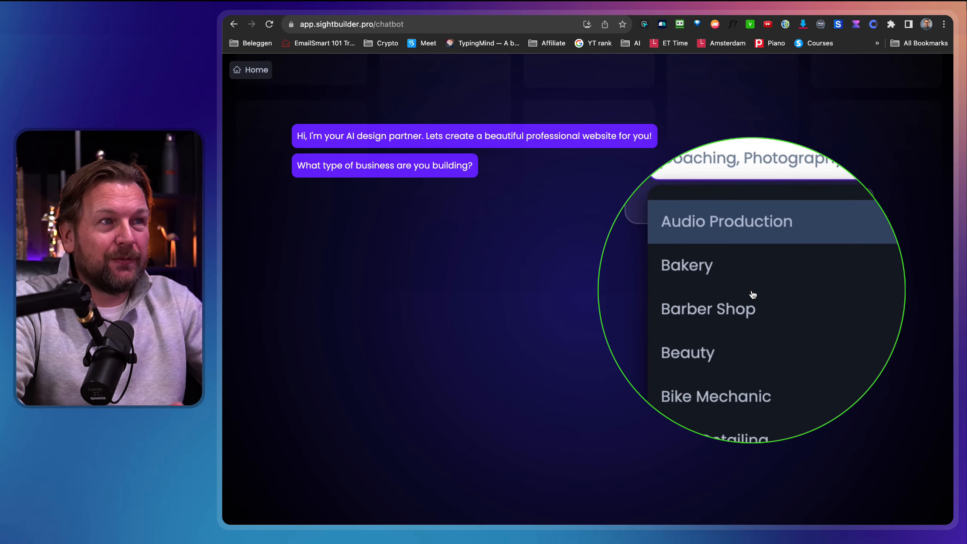
scroll(753, 294, "down", 6)
scroll(753, 294, "down", 5)
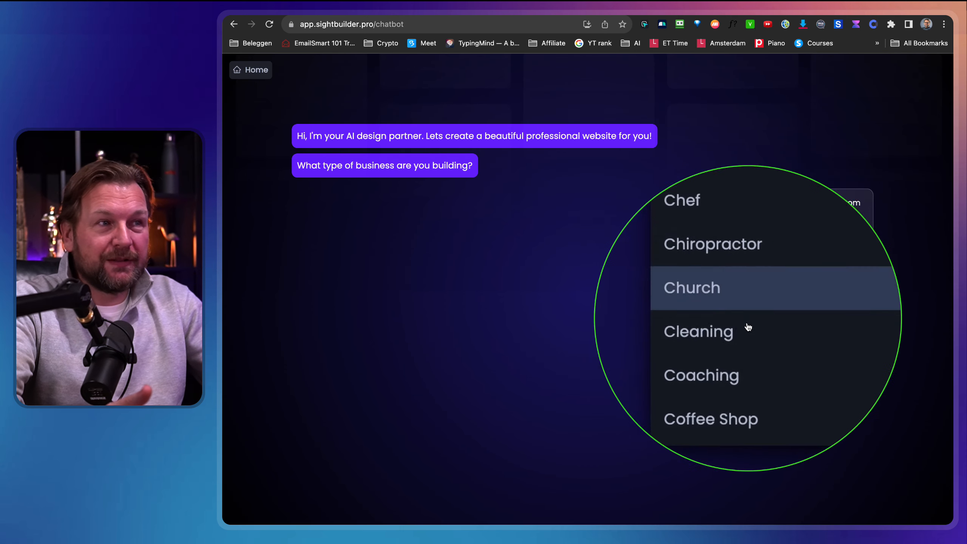
left_click(742, 362)
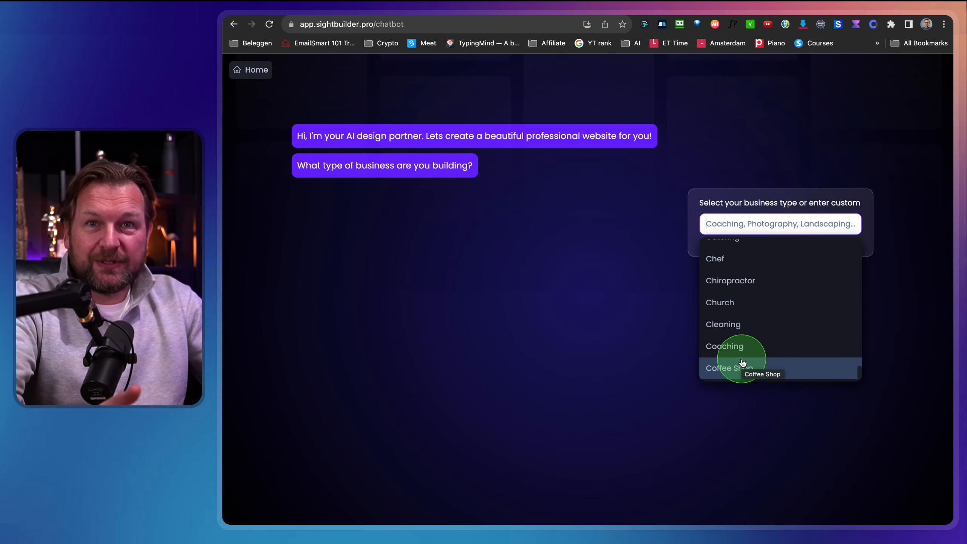
scroll(750, 314, "up", 2)
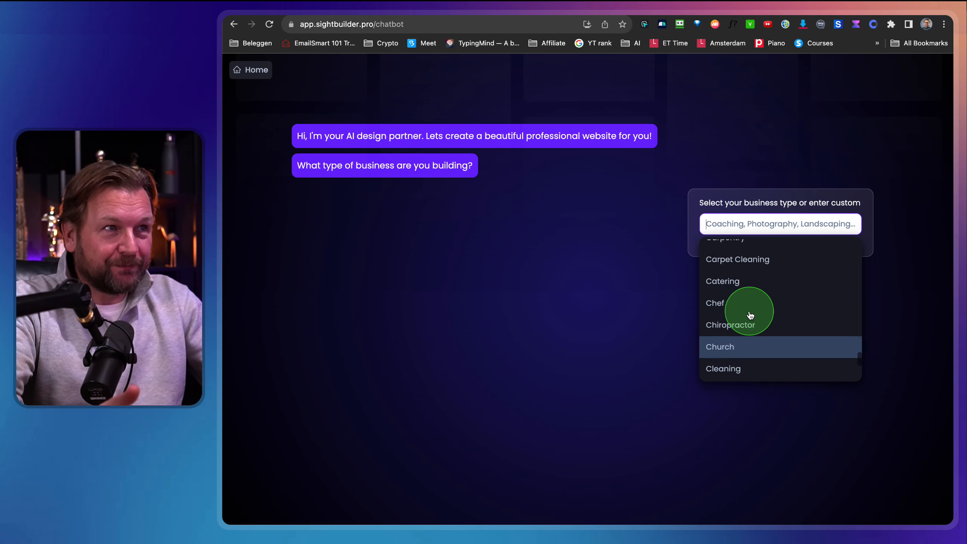
scroll(750, 314, "up", 10)
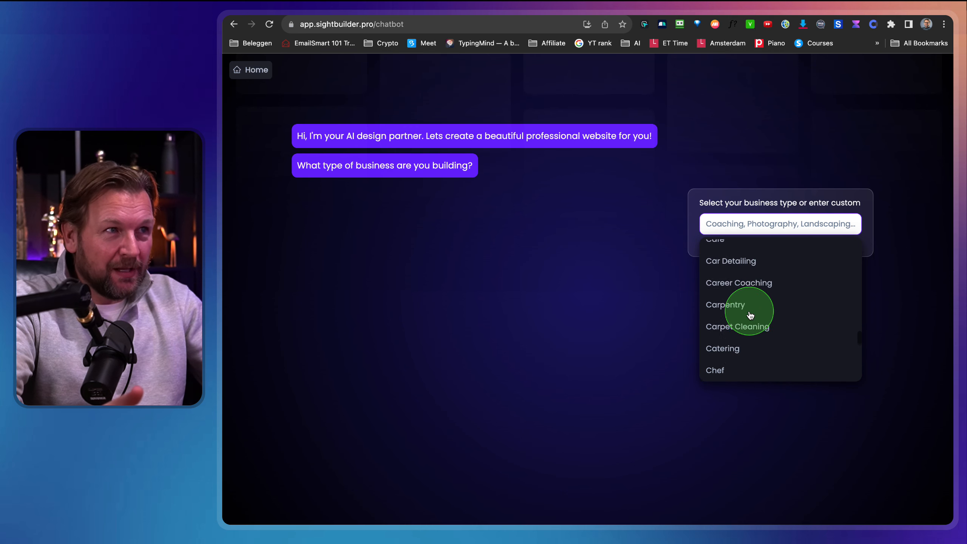
left_click(758, 222)
type("Beauty Salon")
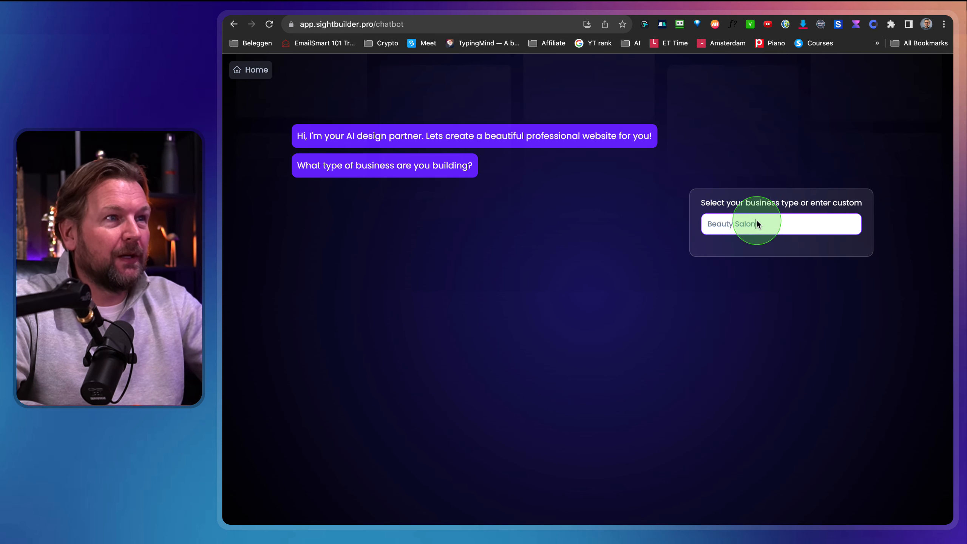
key("Return")
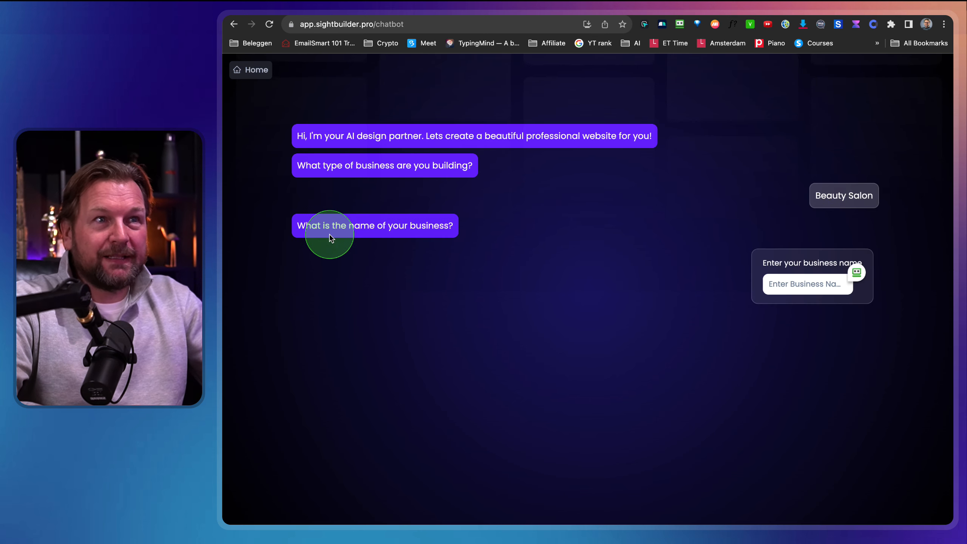
- Enter Beauty4Women as the name of the business
left_click(771, 285)
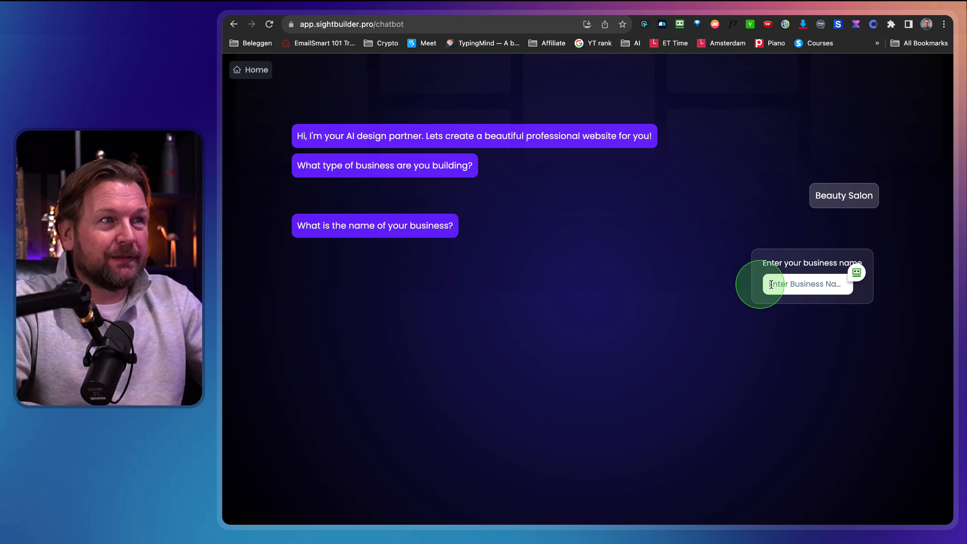
left_click(788, 281)
type("Beauty4")
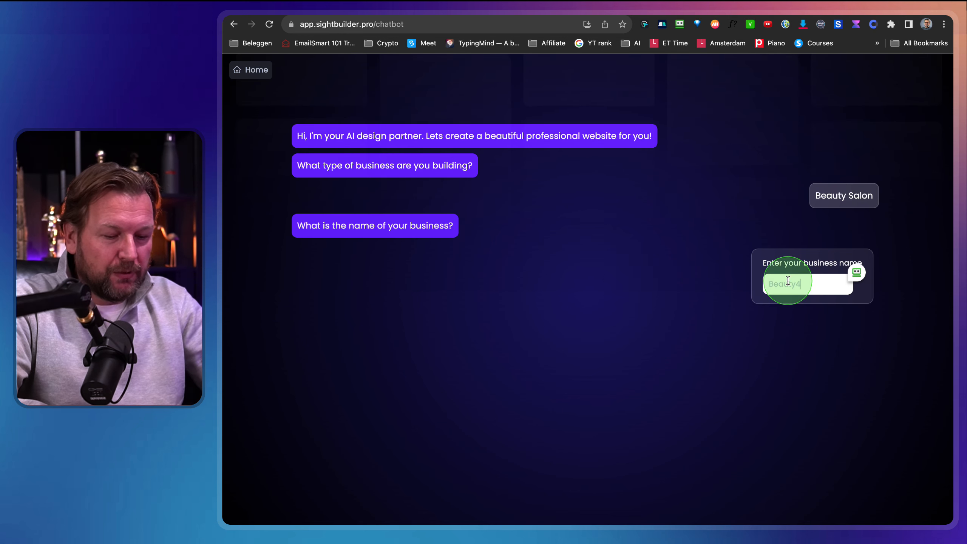
type("Women")
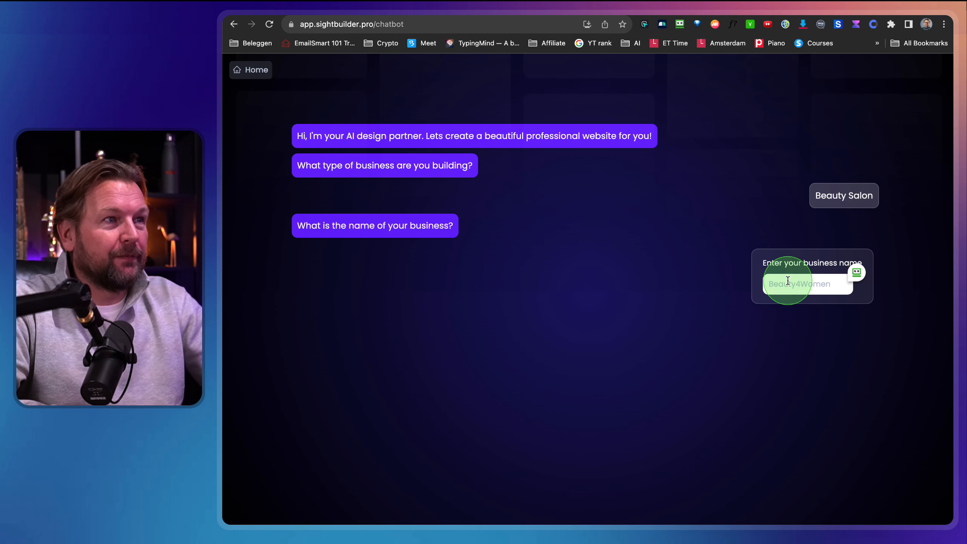
key("Return")
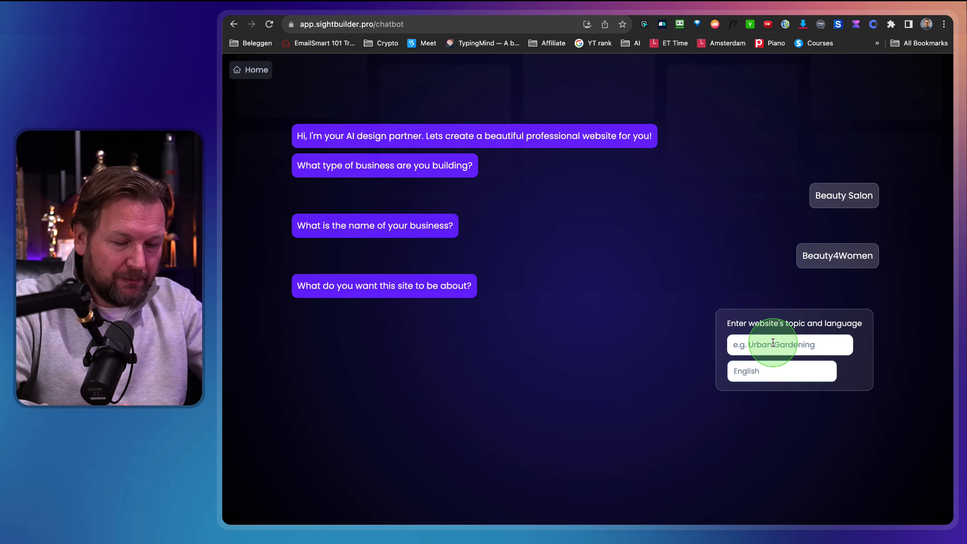
- Submit "beauty Salon" as the website's topic
type("beauty Salo")
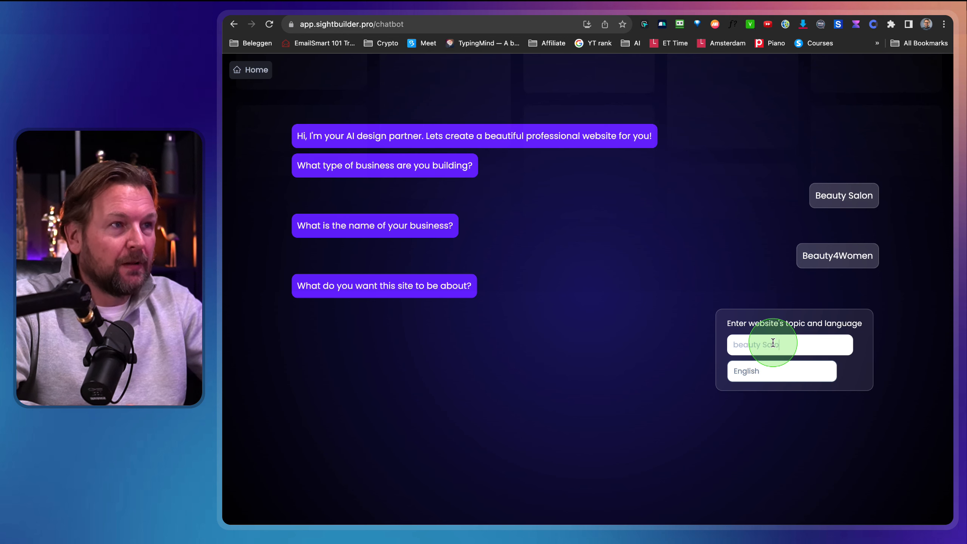
type("n")
key("Return")
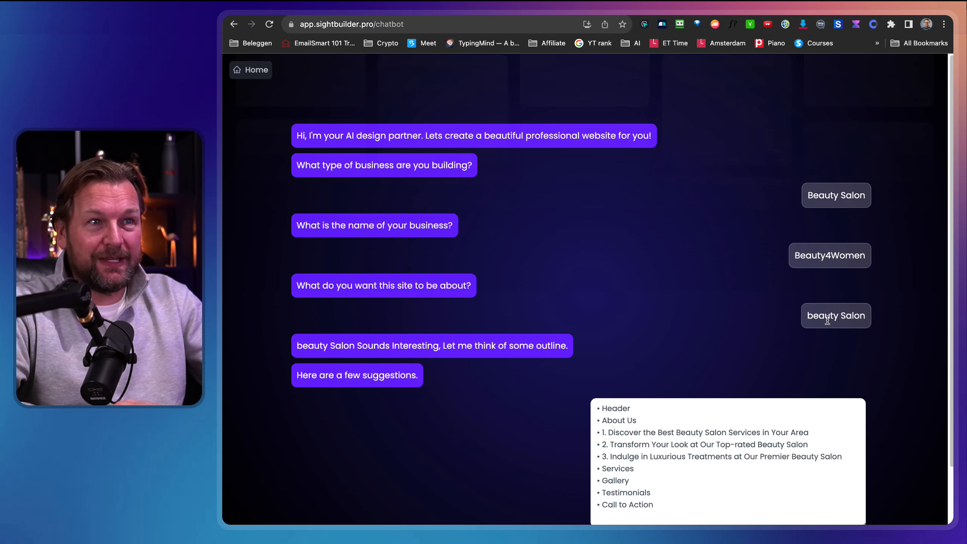
- Try adding a line of test text below Services in the suggested outline
left_click(743, 361)
scroll(741, 366, "down", 1)
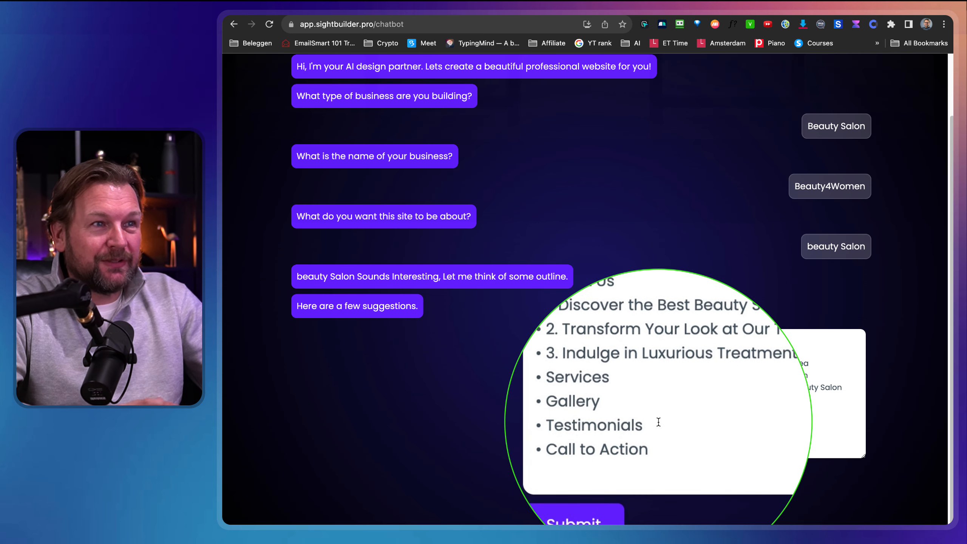
key("Escape")
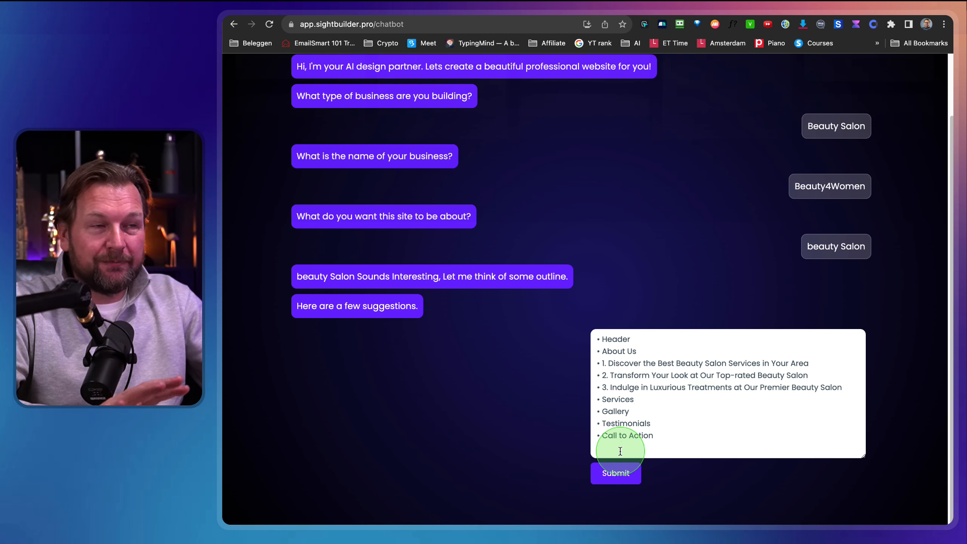
key("Return")
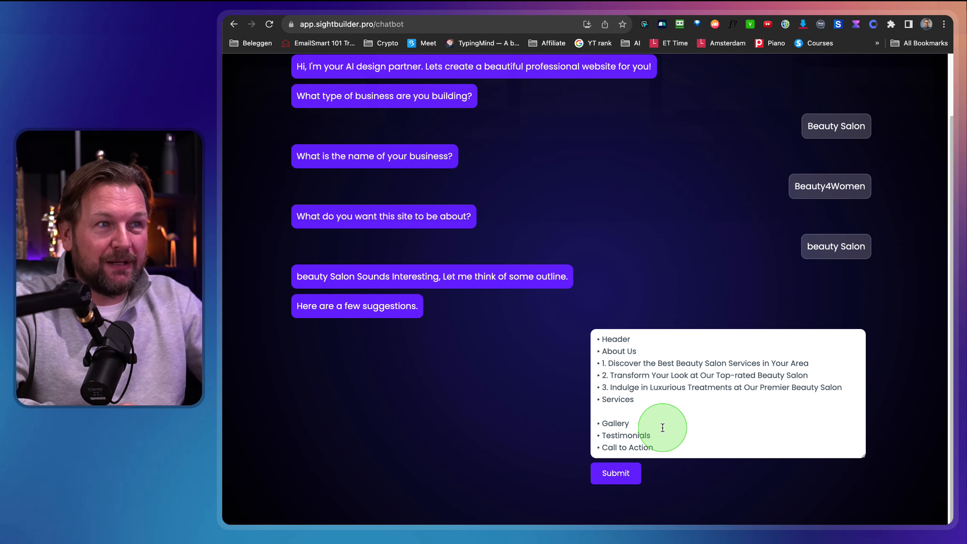
type("ddd")
key("BackSpace")
key("BackSpace")
key("BackSpace")
key("BackSpace")
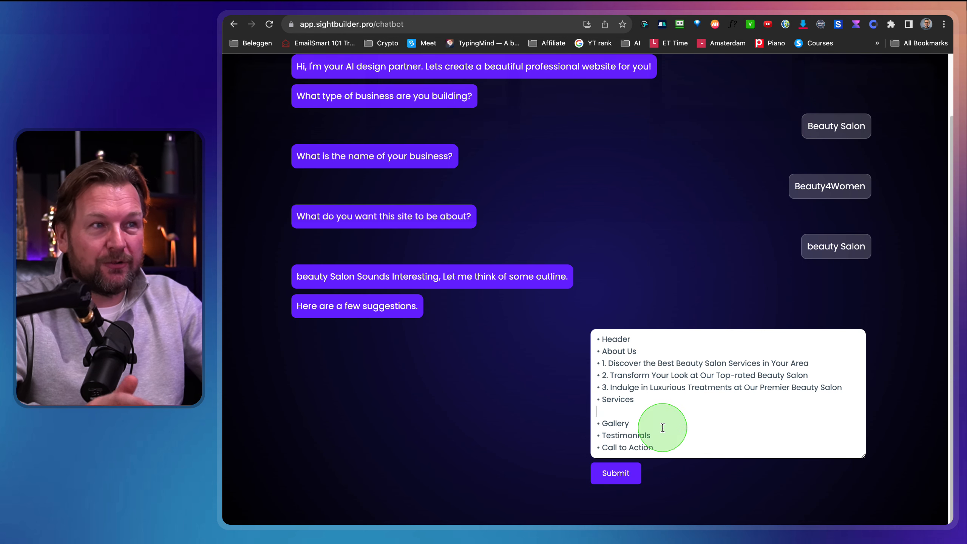
- Submit the suggested outline and let the AI generate the website
left_click(614, 476)
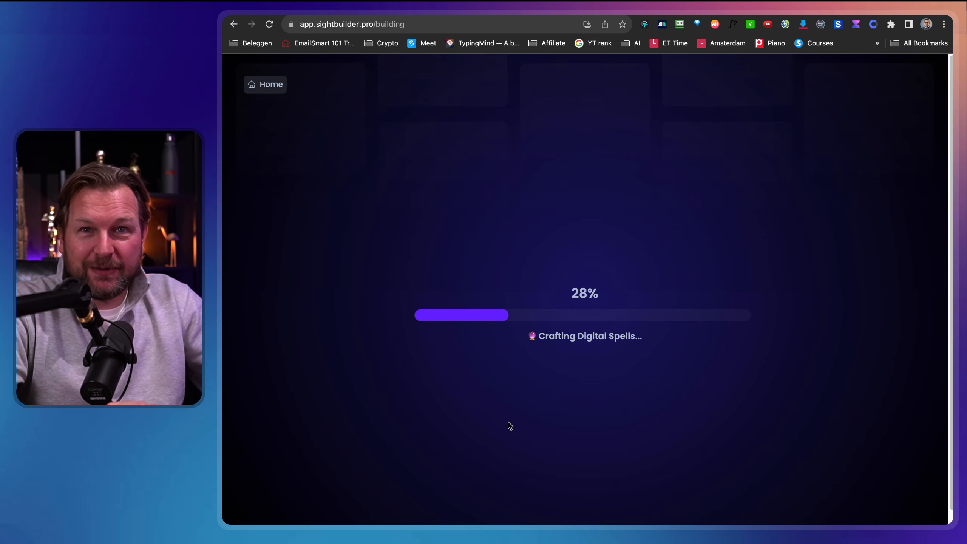
left_click(514, 417)
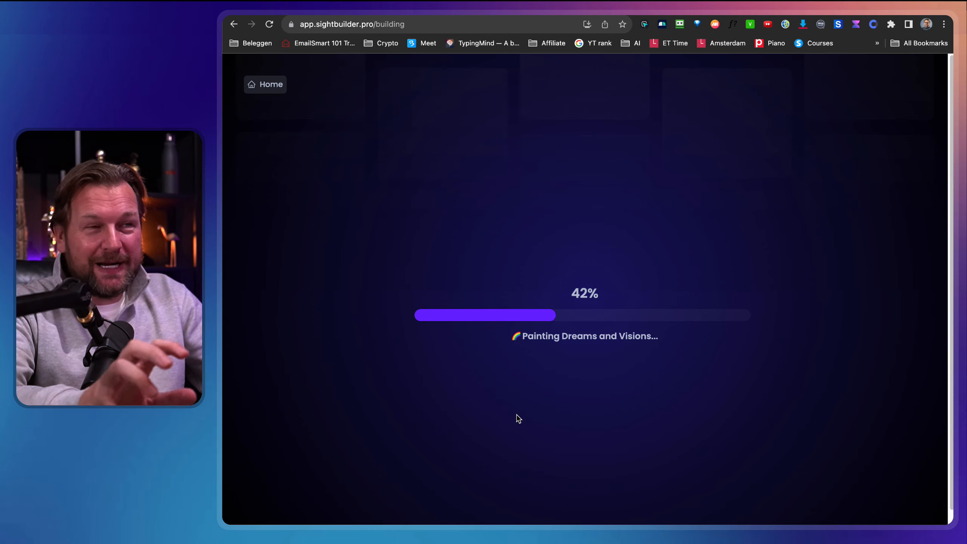
left_click_drag(576, 374, 576, 352)
key("ctrl+alt+m")
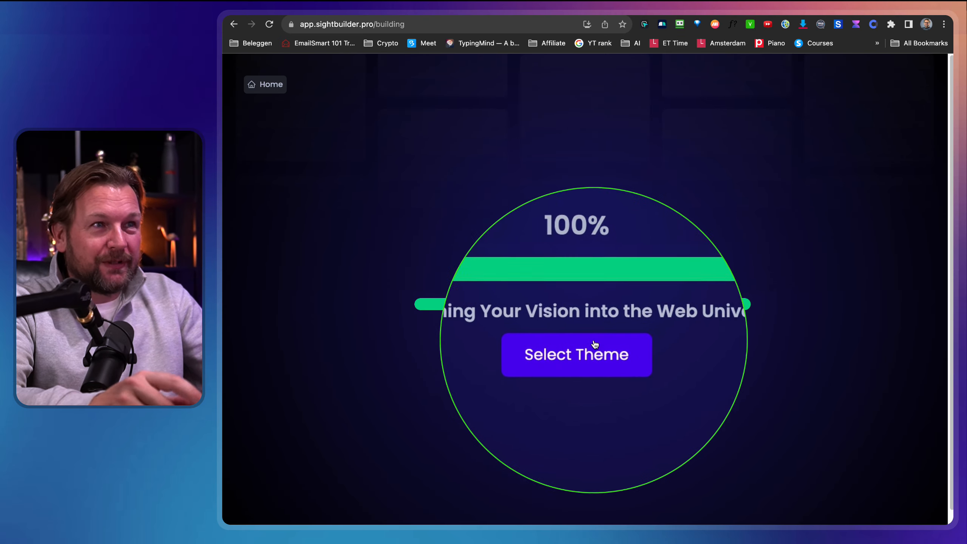
key("ctrl+alt+m")
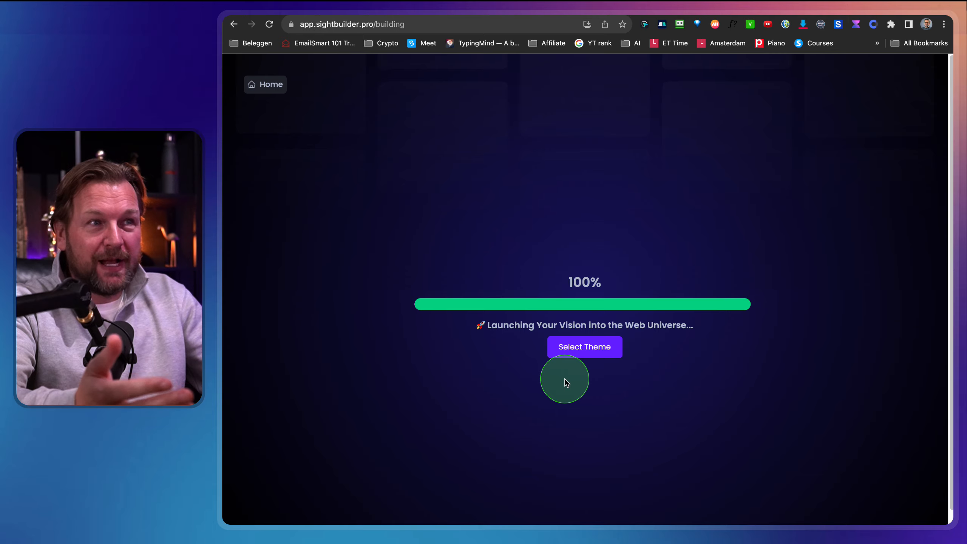
- Choose the pink "Build Anything Beautifully" theme for the website and continue to the content builder
left_click(578, 347)
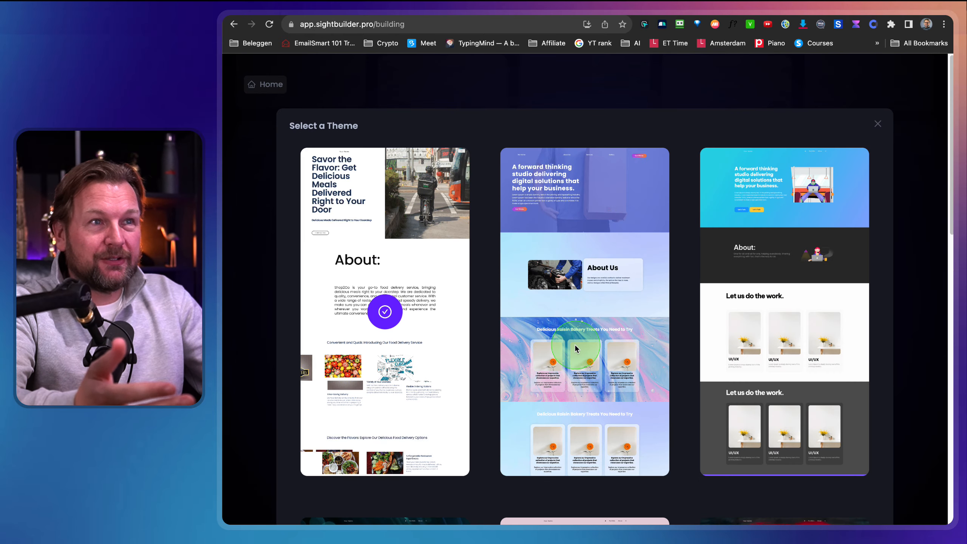
scroll(560, 353, "down", 5)
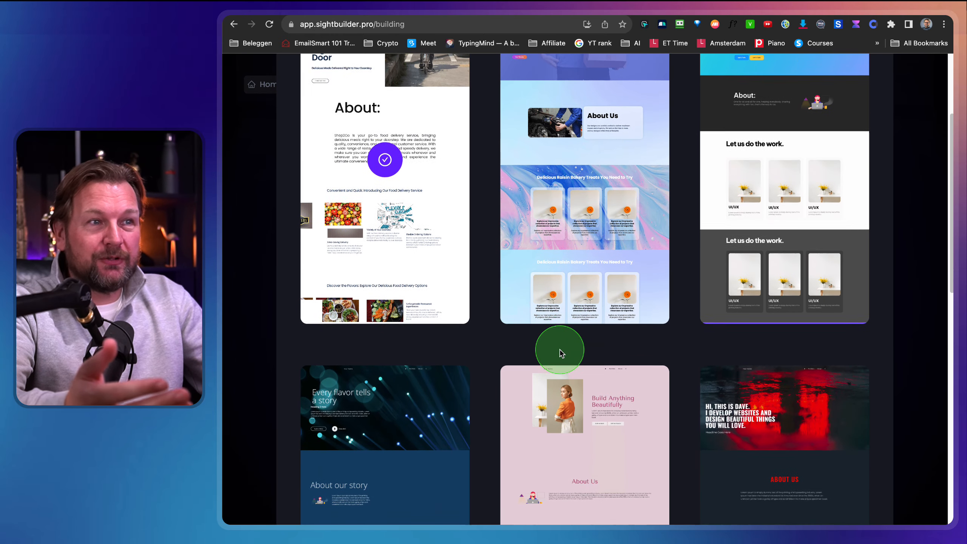
scroll(560, 353, "down", 3)
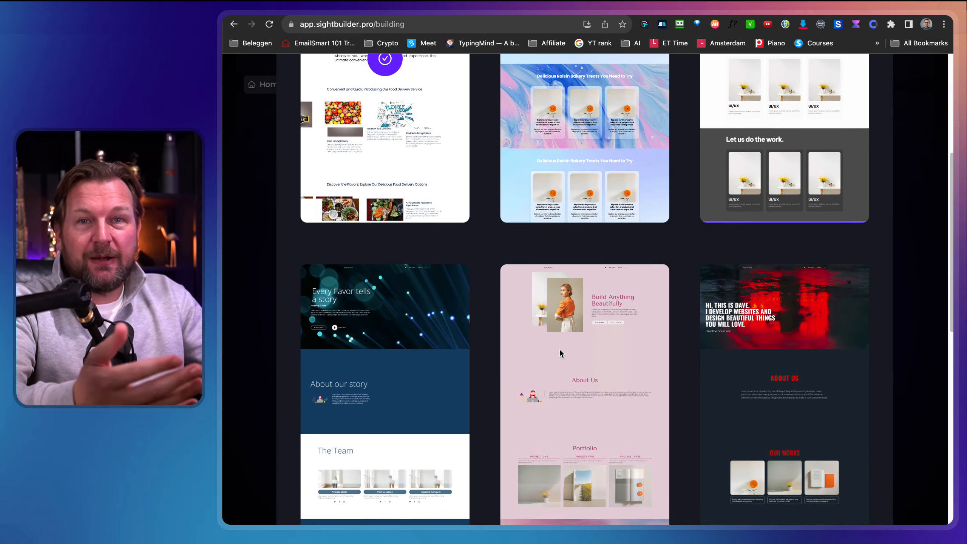
scroll(560, 350, "down", 2)
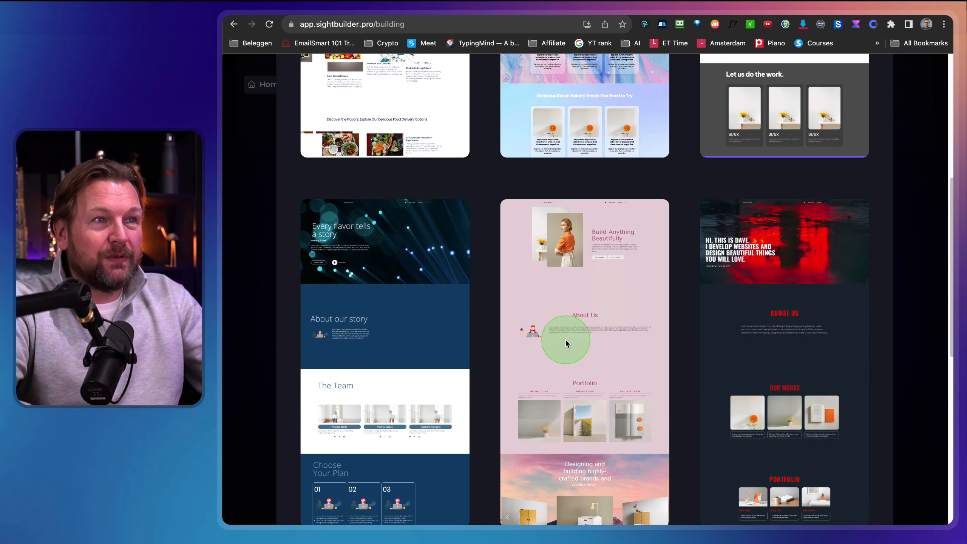
left_click(565, 339)
scroll(610, 388, "down", 12)
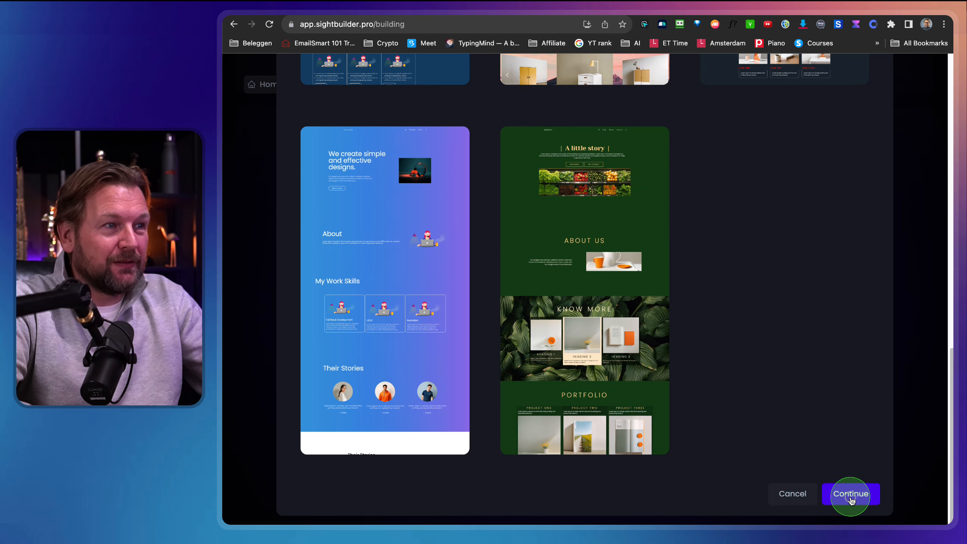
left_click(849, 492)
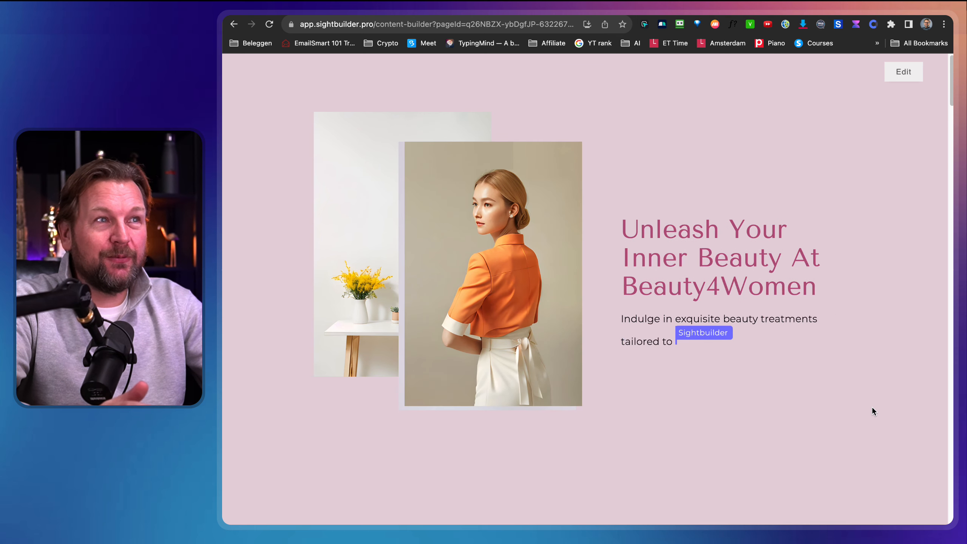
- Examine the generated Beauty4Women page from the hero section down to the footer and back up to the services and testimonials
scroll(874, 411, "down", 7)
scroll(874, 411, "down", 1)
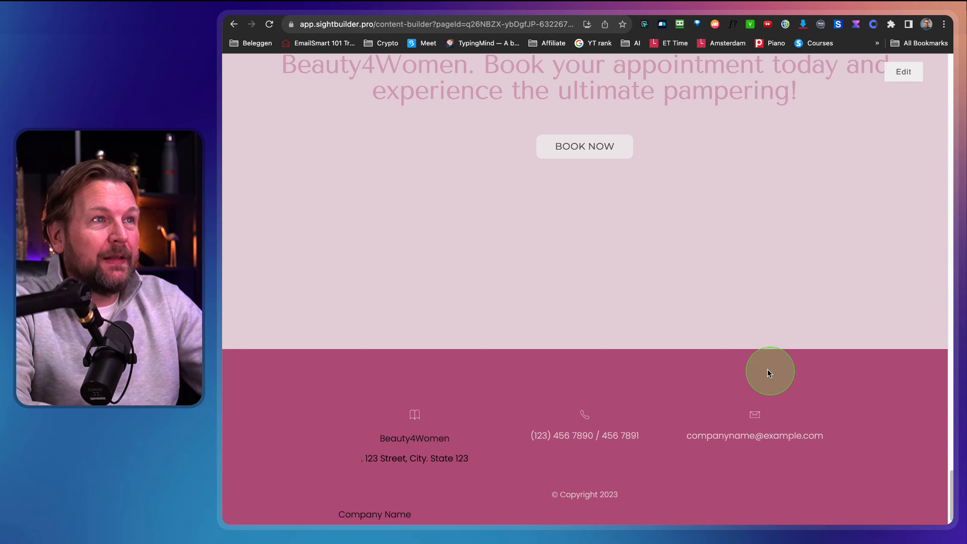
scroll(782, 376, "up", 10)
scroll(737, 333, "up", 15)
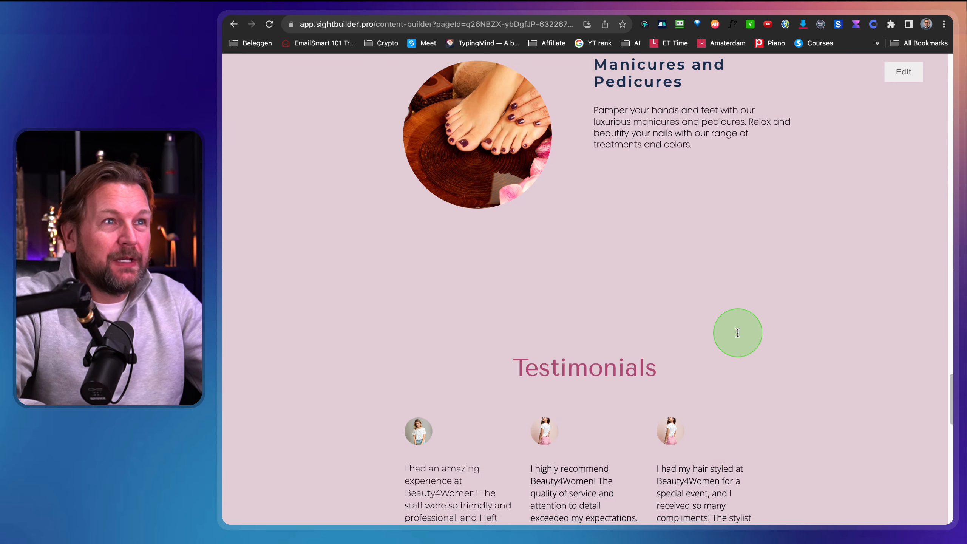
- Examine the generated page from the testimonials and services back up through the numbered feature sections to the hero section
scroll(738, 333, "up", 2)
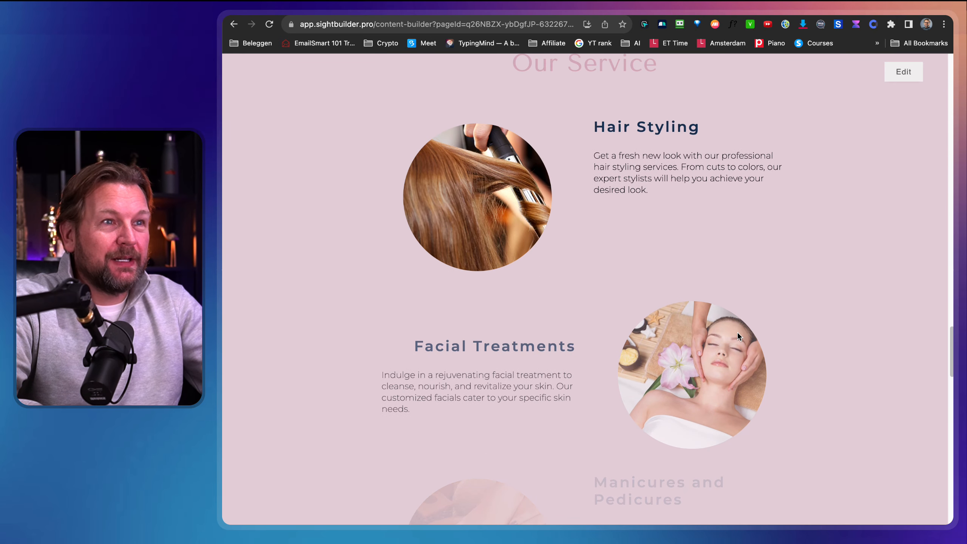
scroll(737, 333, "down", 5)
scroll(737, 333, "up", 3)
scroll(738, 332, "up", 15)
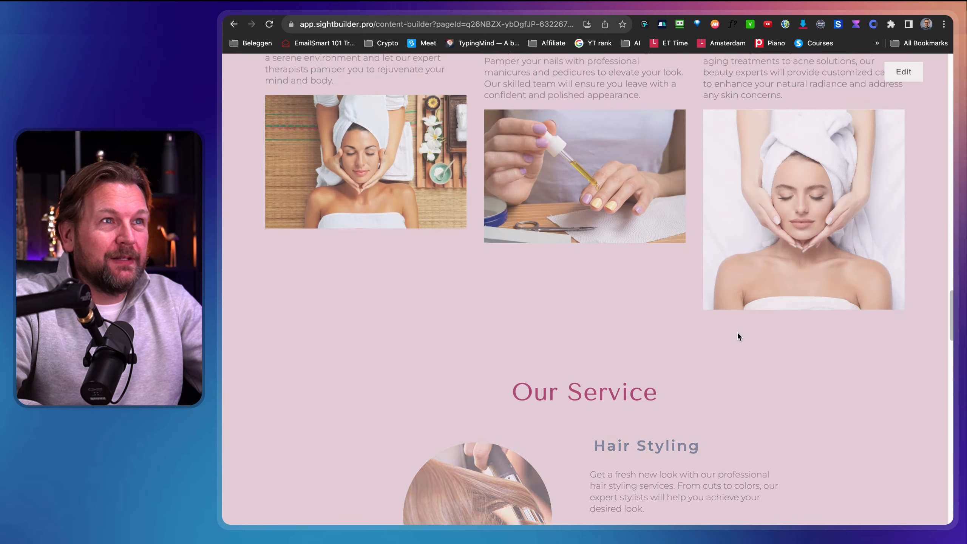
scroll(738, 332, "up", 10)
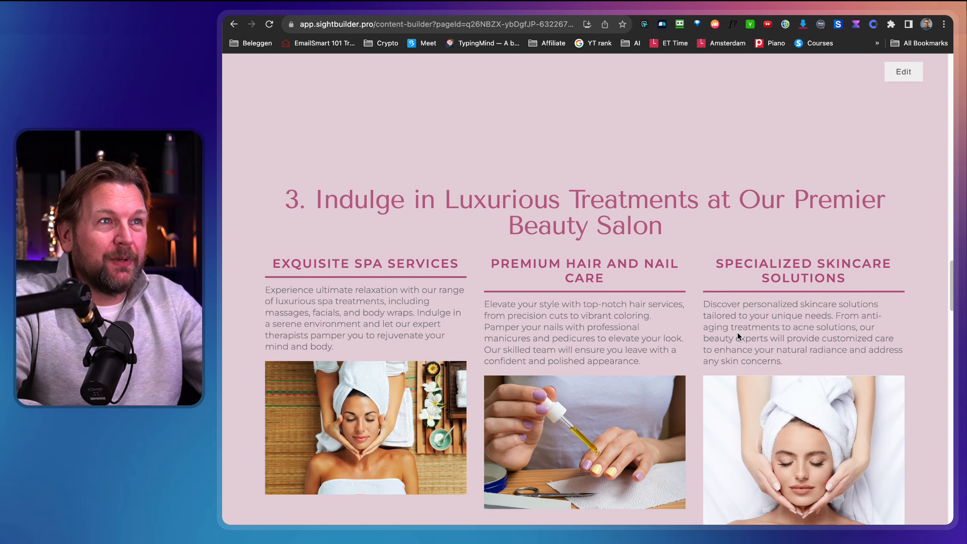
scroll(737, 332, "up", 12)
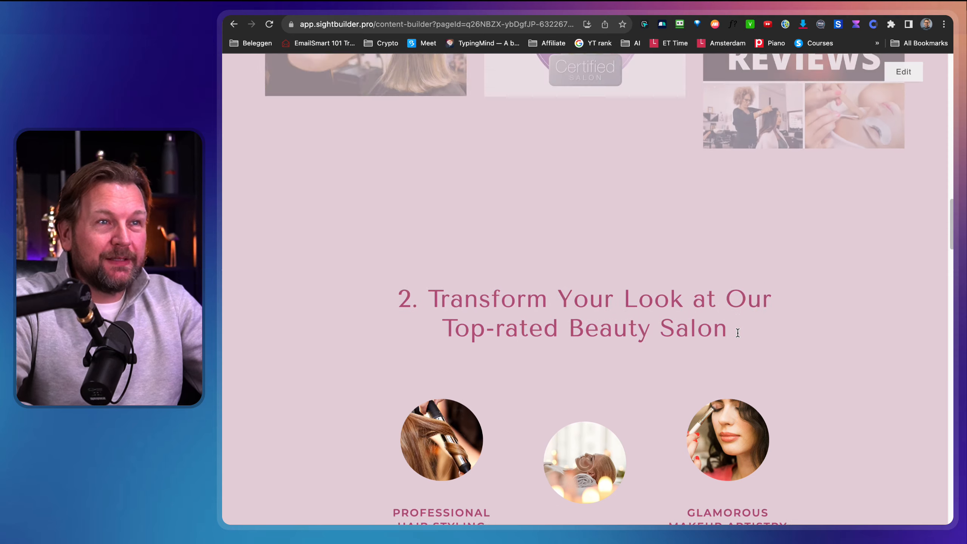
scroll(737, 332, "up", 10)
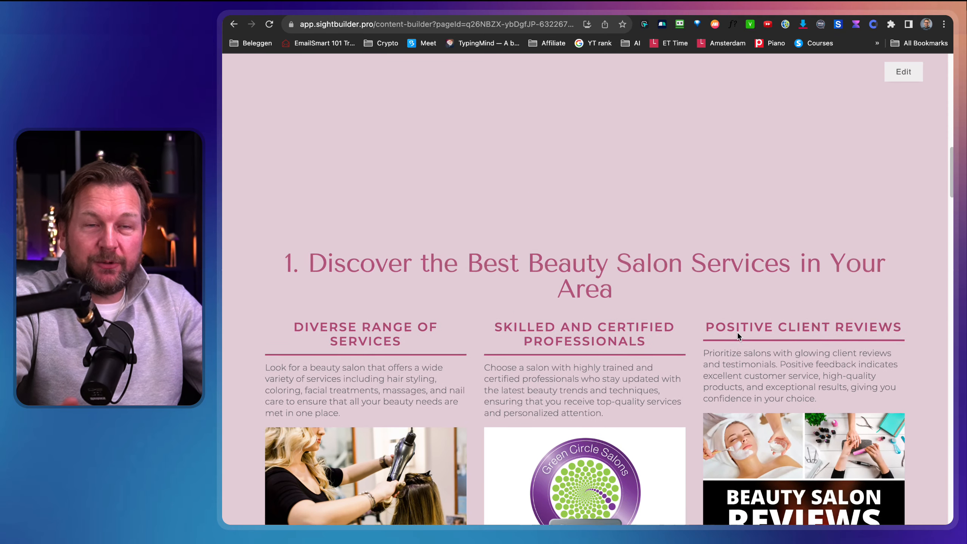
scroll(738, 333, "up", 10)
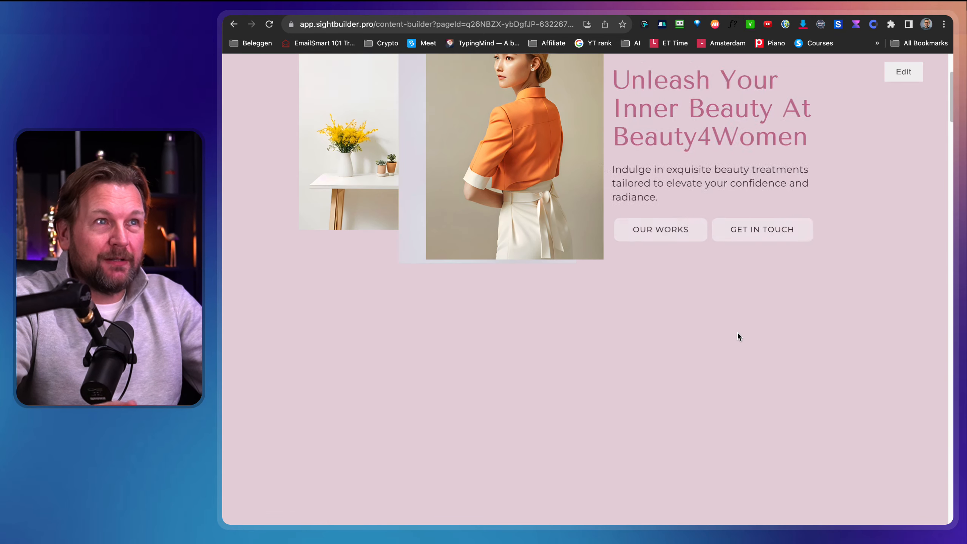
left_click(540, 309)
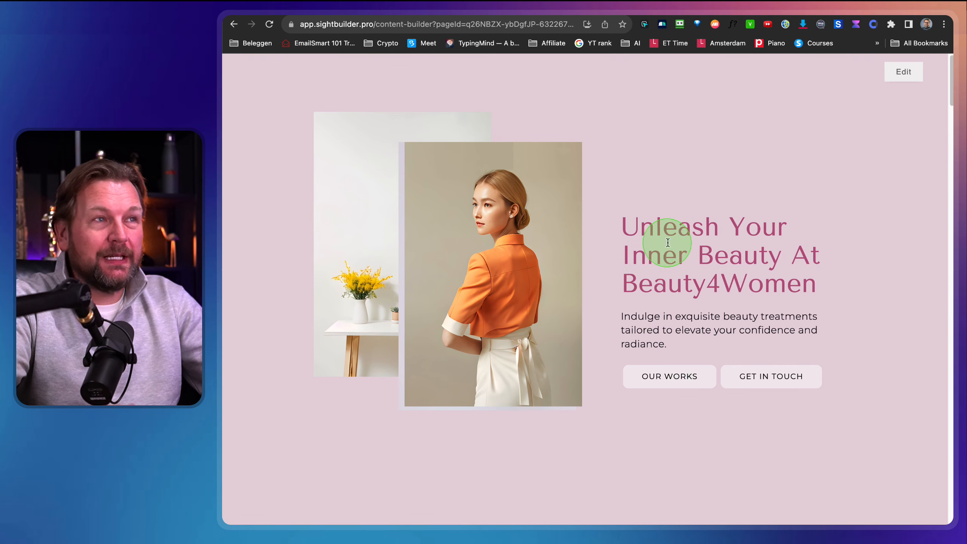
- Open the page in edit mode and look through its sections from the hero down to the footer
left_click(903, 76)
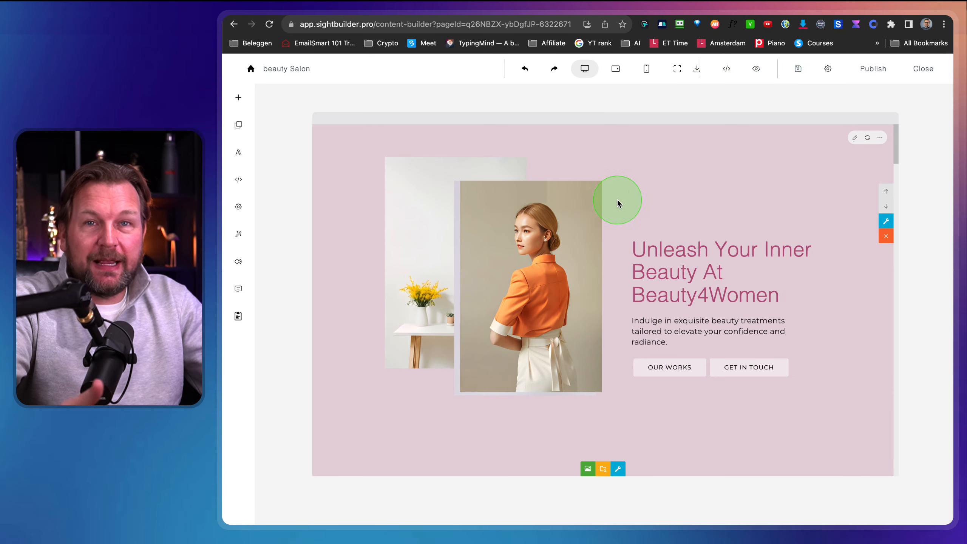
scroll(706, 299, "down", 5)
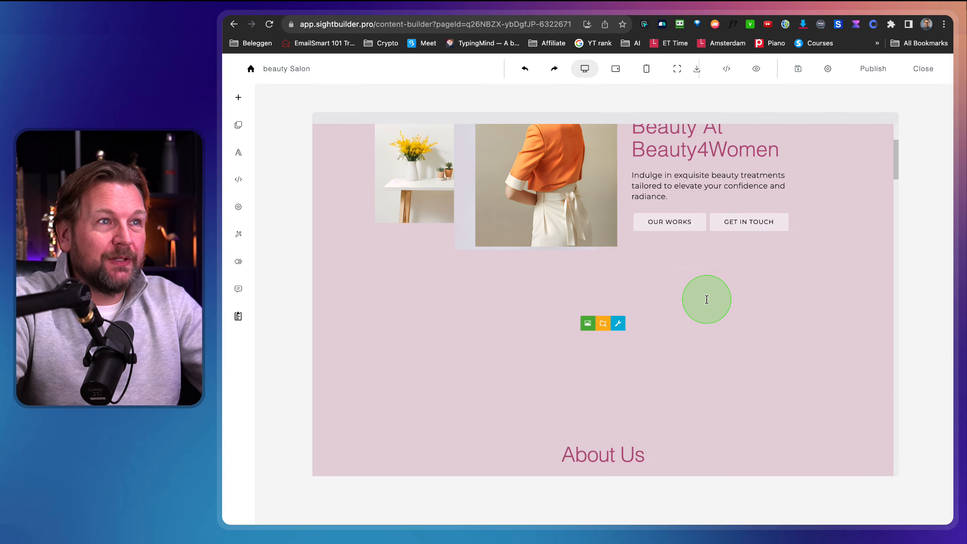
scroll(707, 299, "up", 5)
scroll(708, 301, "down", 10)
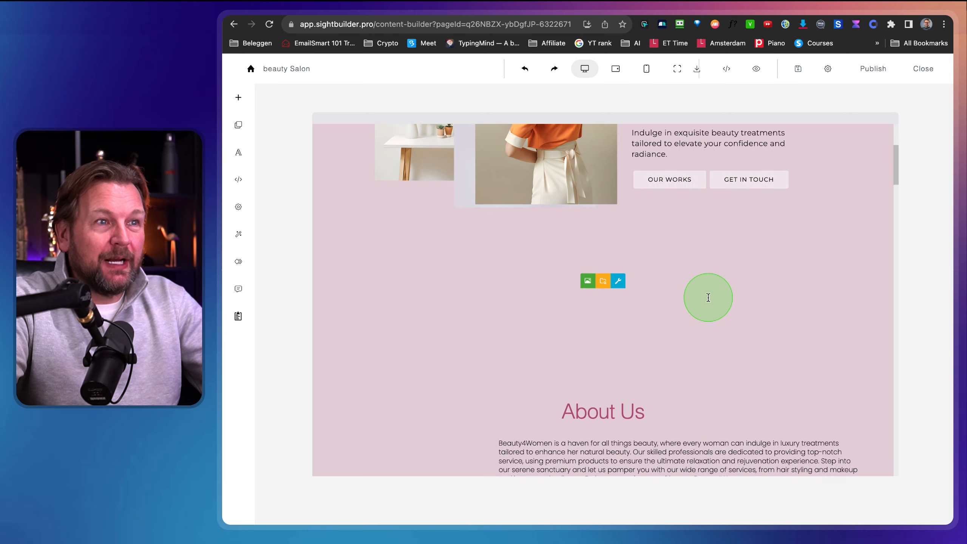
scroll(708, 298, "down", 15)
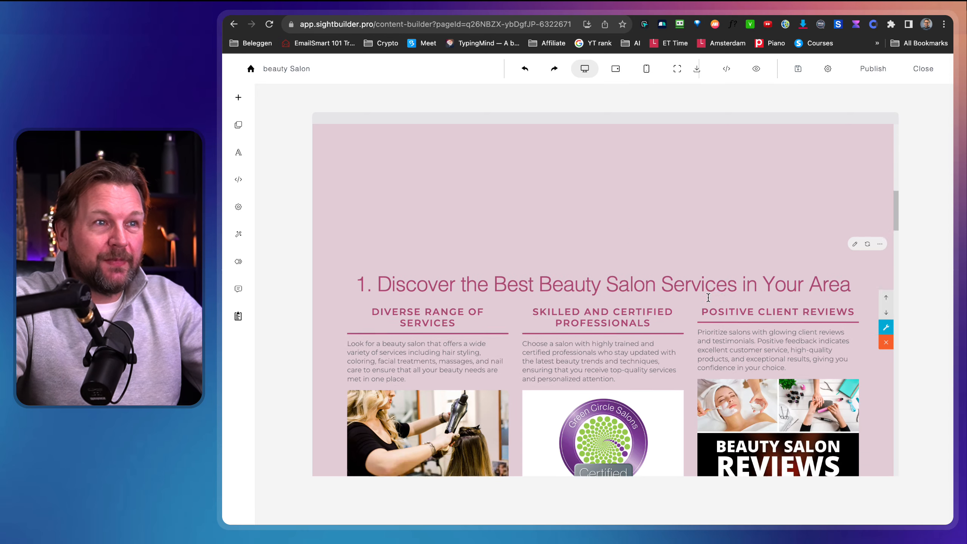
scroll(709, 298, "down", 15)
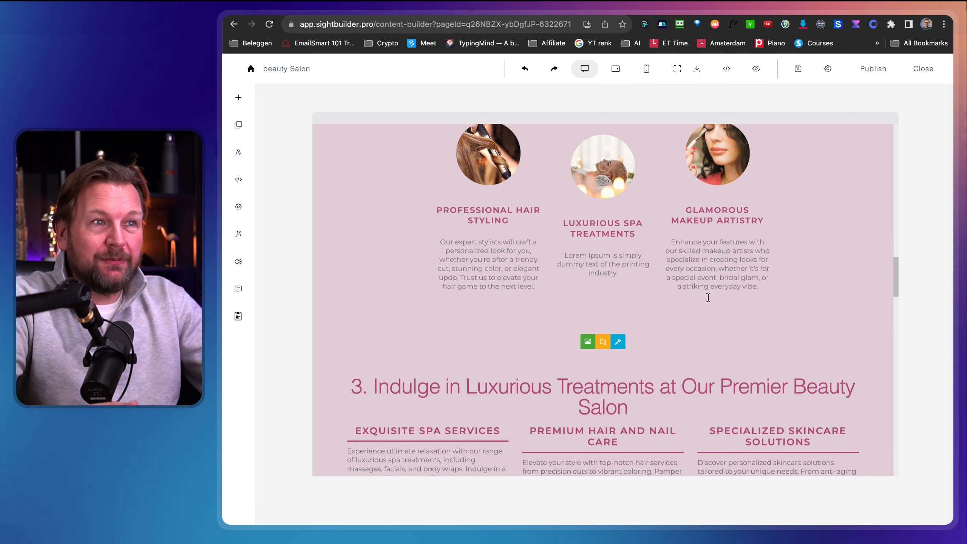
left_click(482, 300)
scroll(477, 298, "down", 5)
scroll(529, 330, "down", 1)
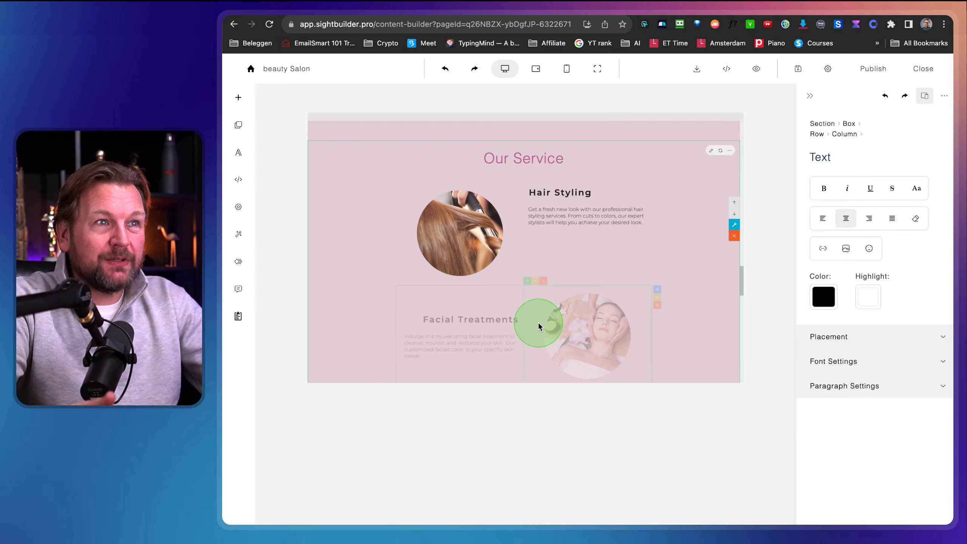
left_click(681, 313)
scroll(702, 304, "down", 10)
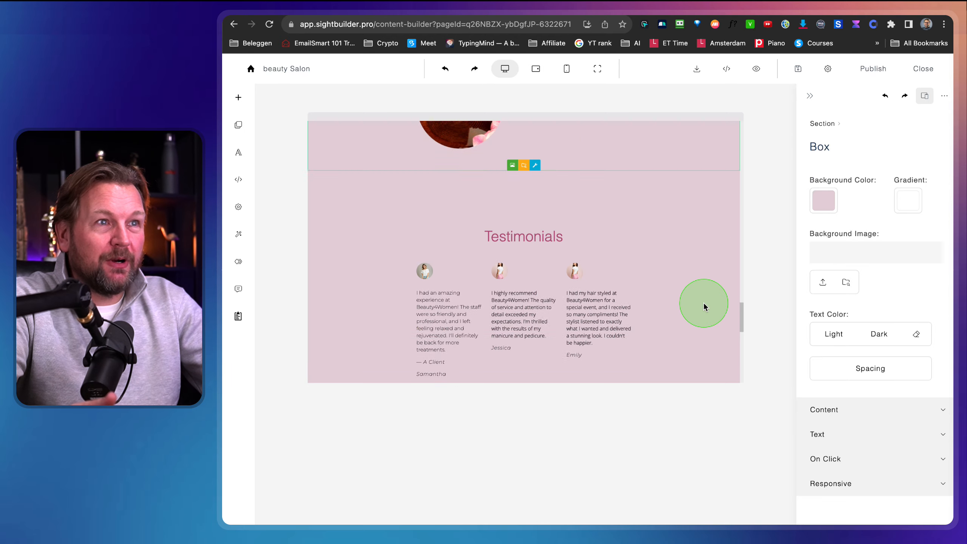
scroll(704, 307, "down", 6)
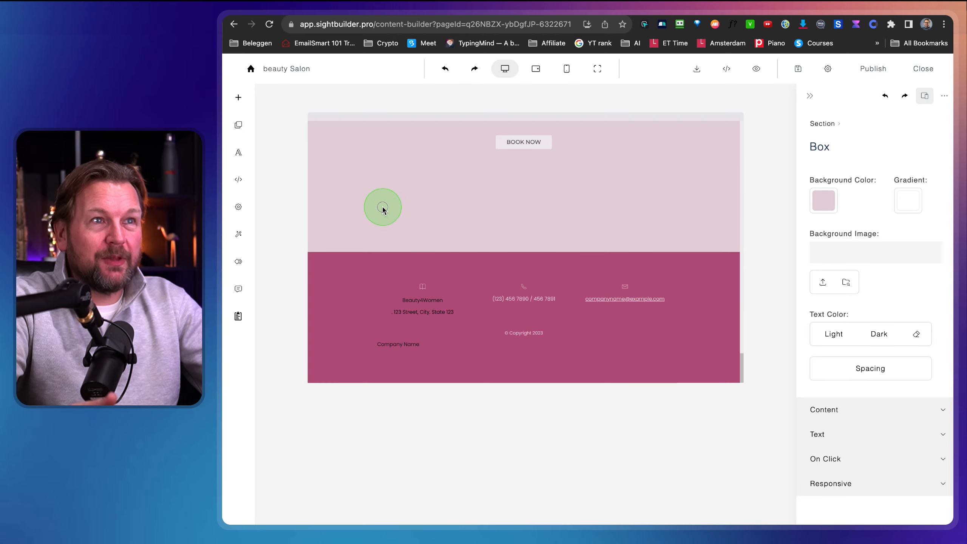
scroll(383, 211, "up", 2)
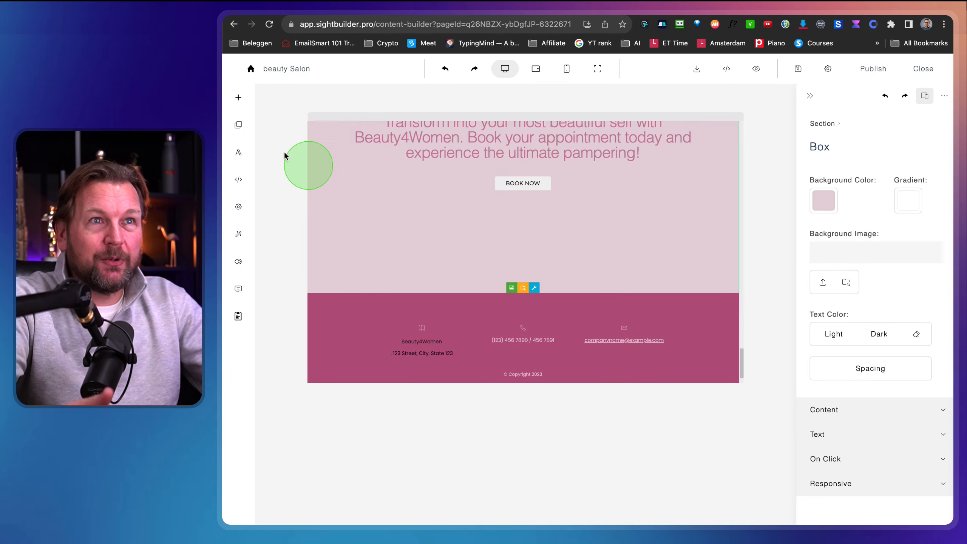
- Insert the ready-made section with the yellow books image and "We deliver extraordinary things." text directly above the footer
left_click(239, 99)
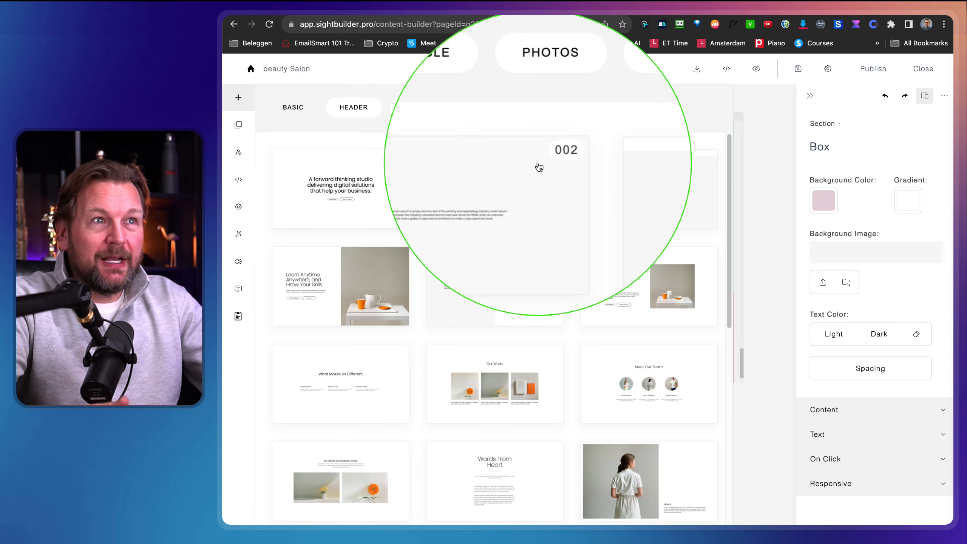
scroll(500, 194, "down", 6)
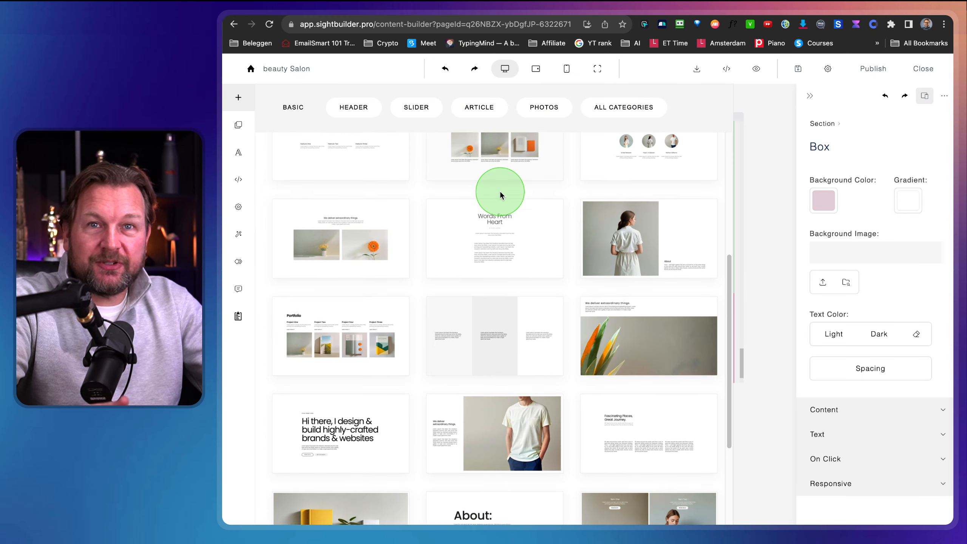
scroll(501, 194, "down", 4)
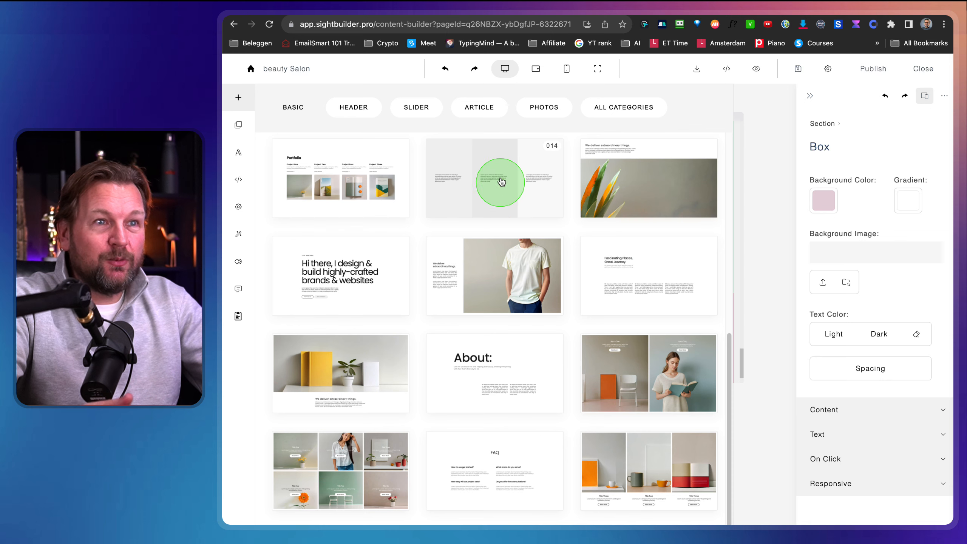
left_click(354, 365)
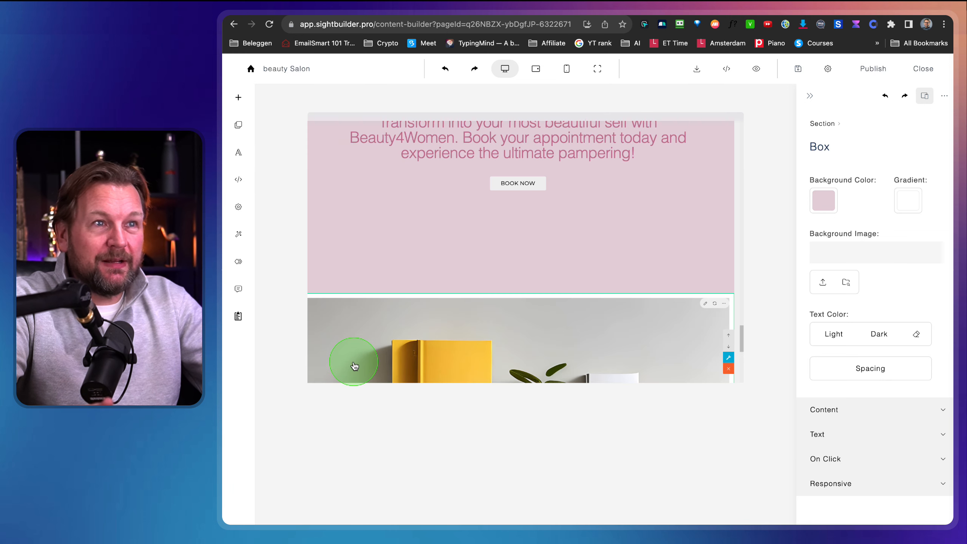
scroll(520, 369, "down", 2)
scroll(521, 369, "up", 2)
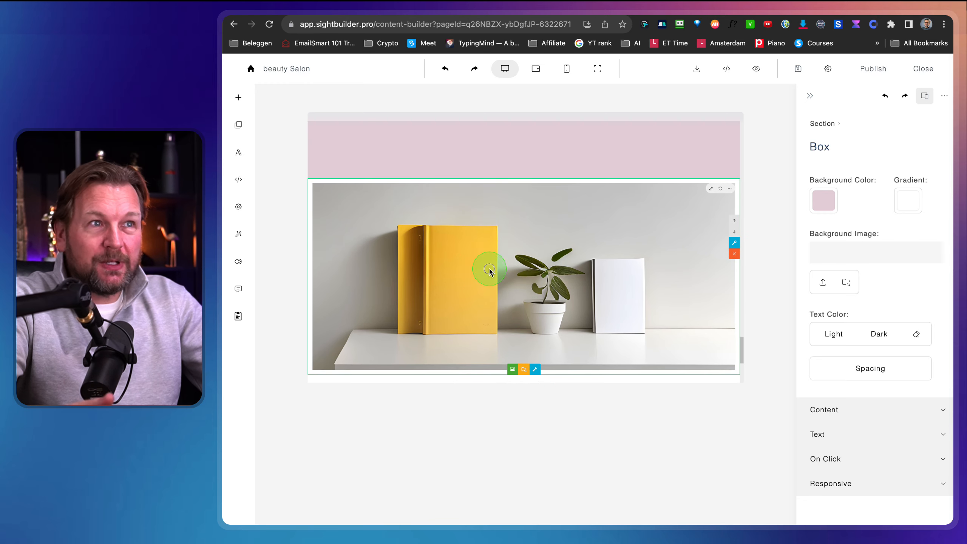
- Replace the new section's background image with the eye-behind-a-green-leaf photo from a media search for "Beauty"
left_click(490, 271)
left_click(845, 359)
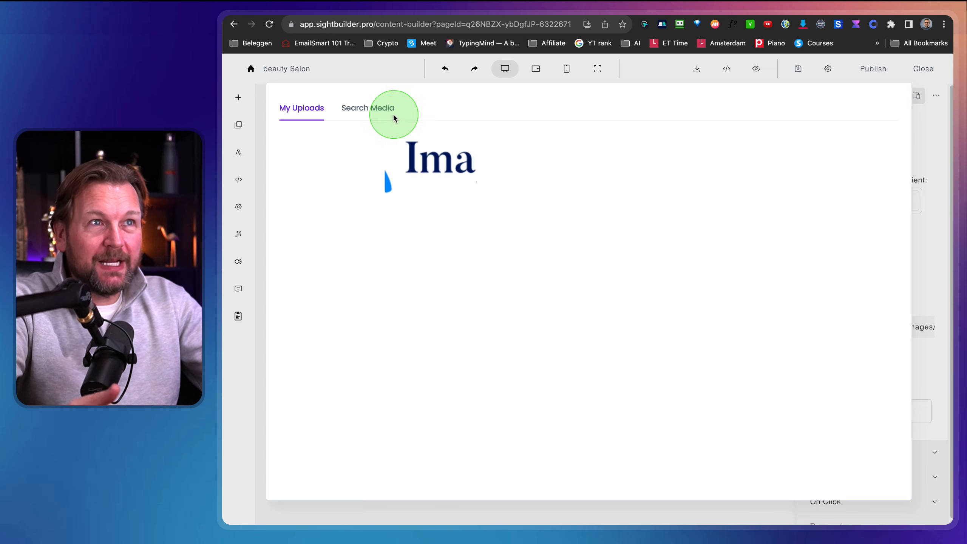
left_click(368, 109)
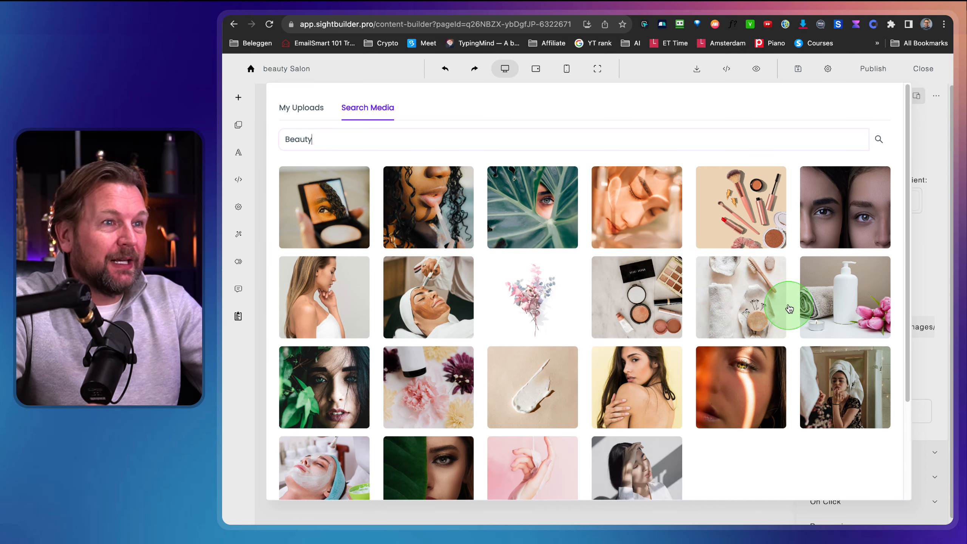
scroll(674, 290, "down", 3)
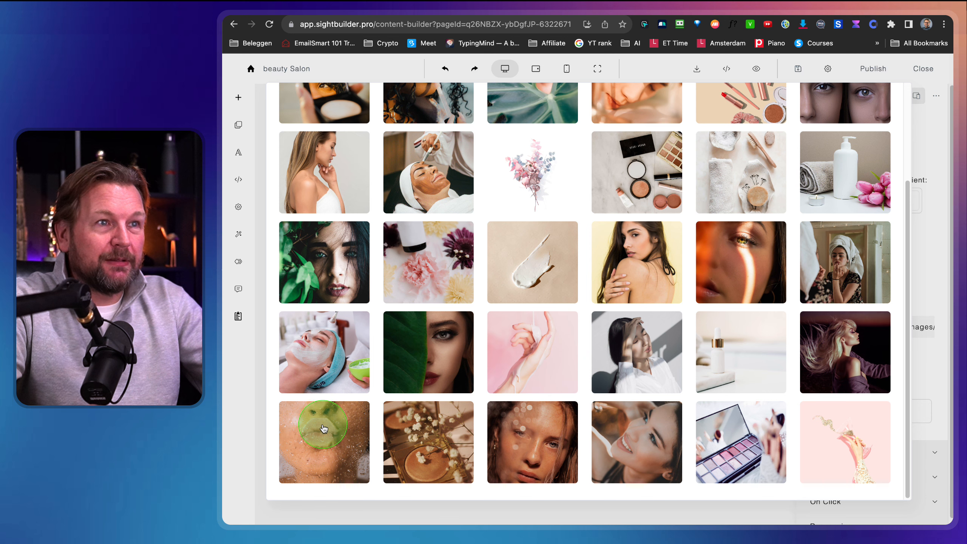
scroll(546, 326, "up", 3)
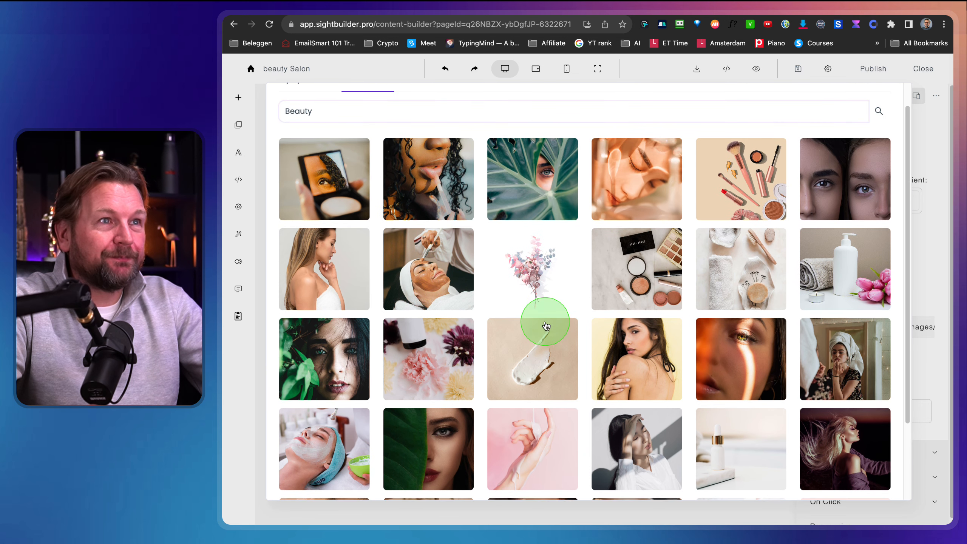
left_click(551, 193)
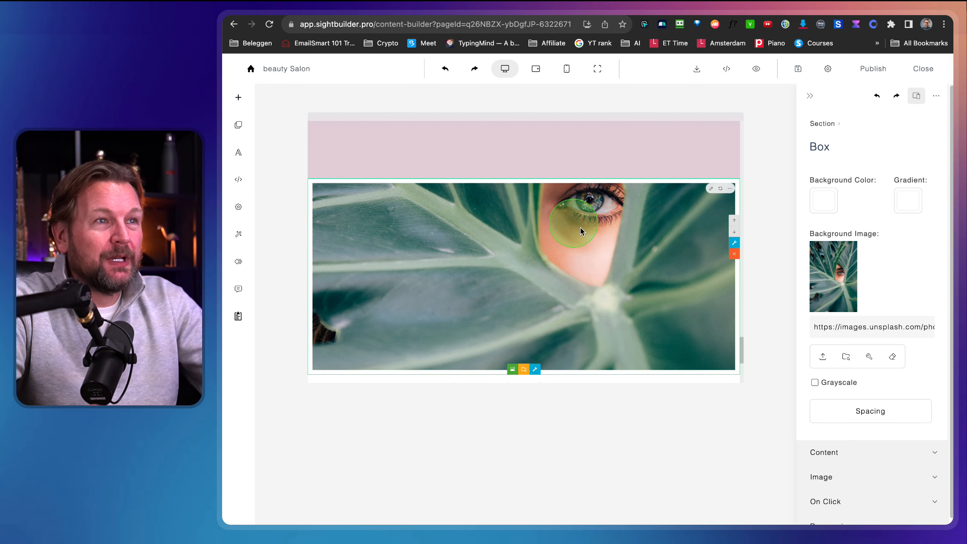
- Select the placeholder paragraph under the "We deliver extraordinary things." heading in the new section
scroll(700, 293, "down", 4)
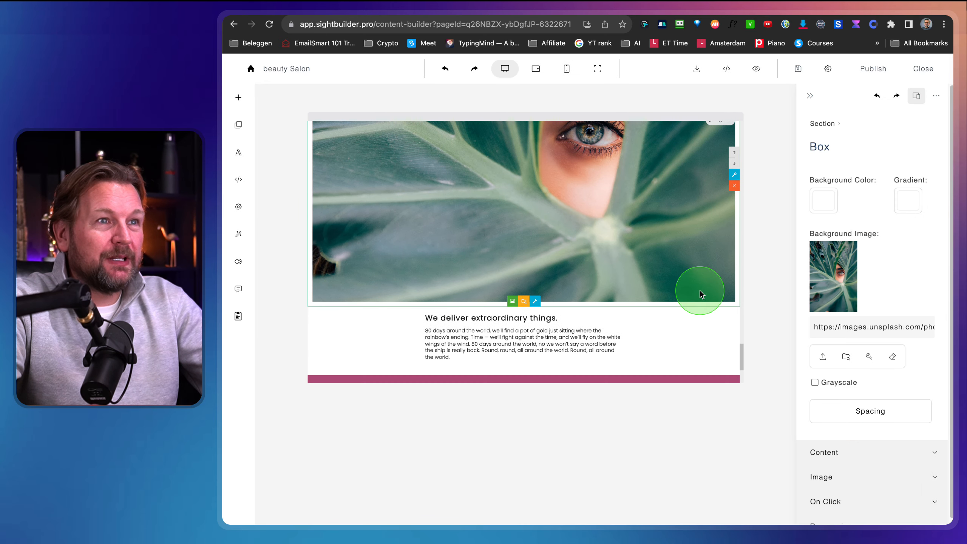
scroll(700, 293, "up", 2)
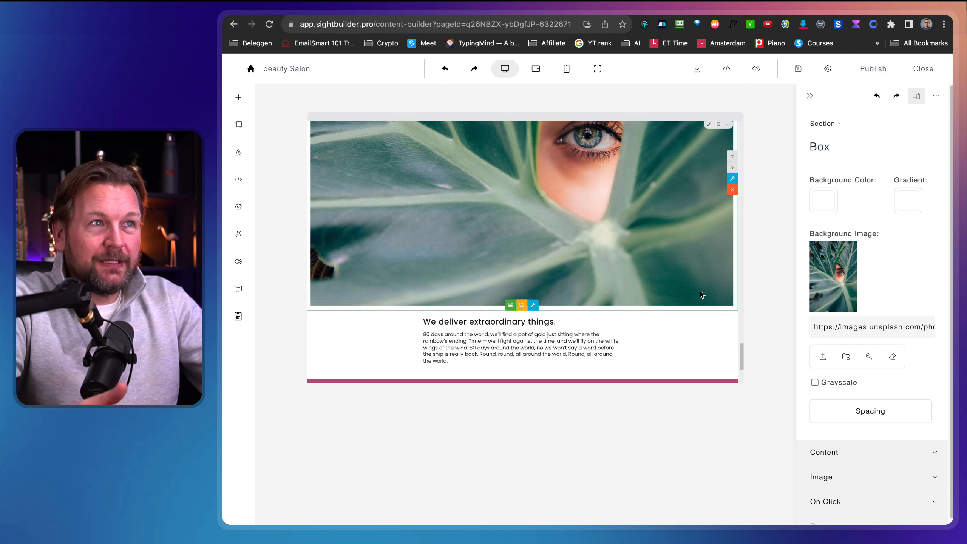
scroll(700, 293, "down", 2)
left_click(535, 280)
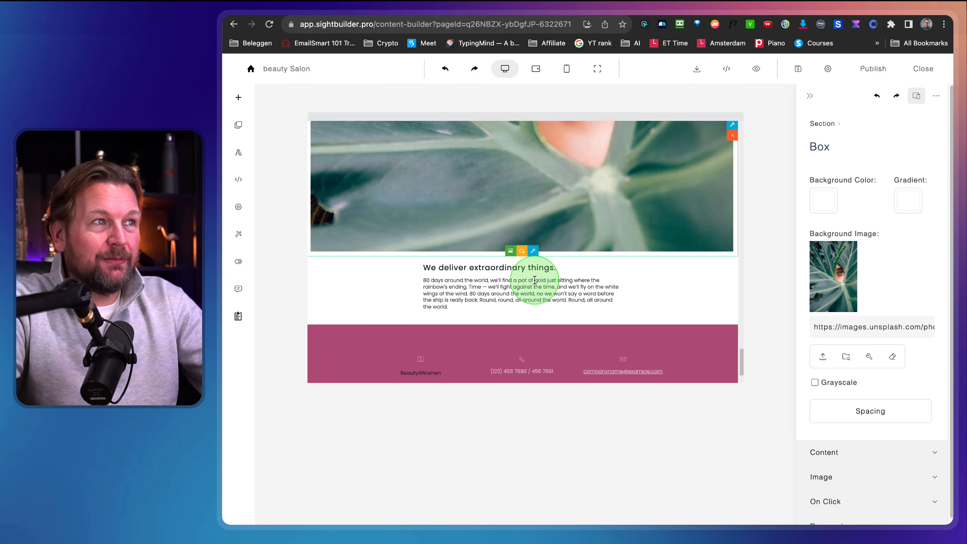
left_click(538, 277)
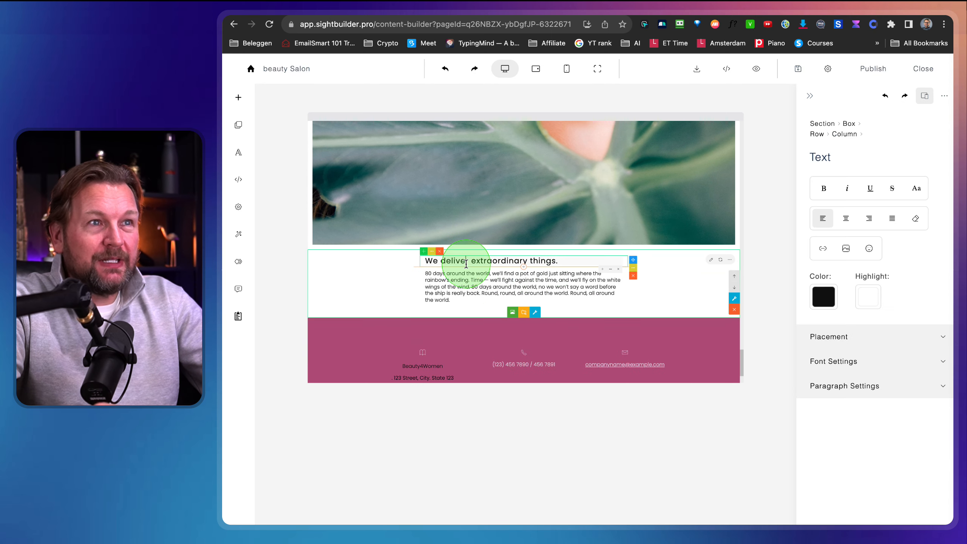
scroll(539, 274, "up", 3)
scroll(525, 271, "down", 4)
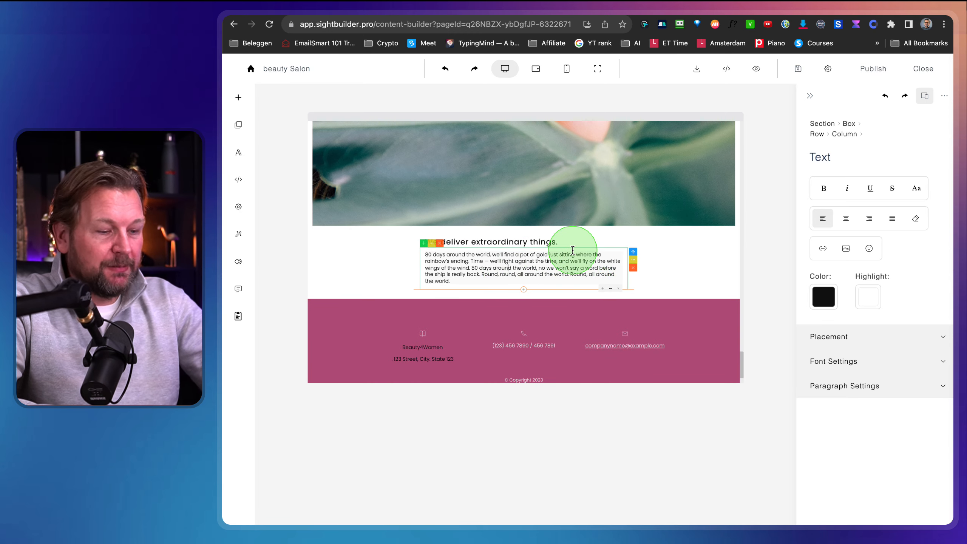
- Set the browser's page zoom to 110%
key("super+equal")
key("super+equal")
key("super+minus")
key("super+minus")
key("super+equal")
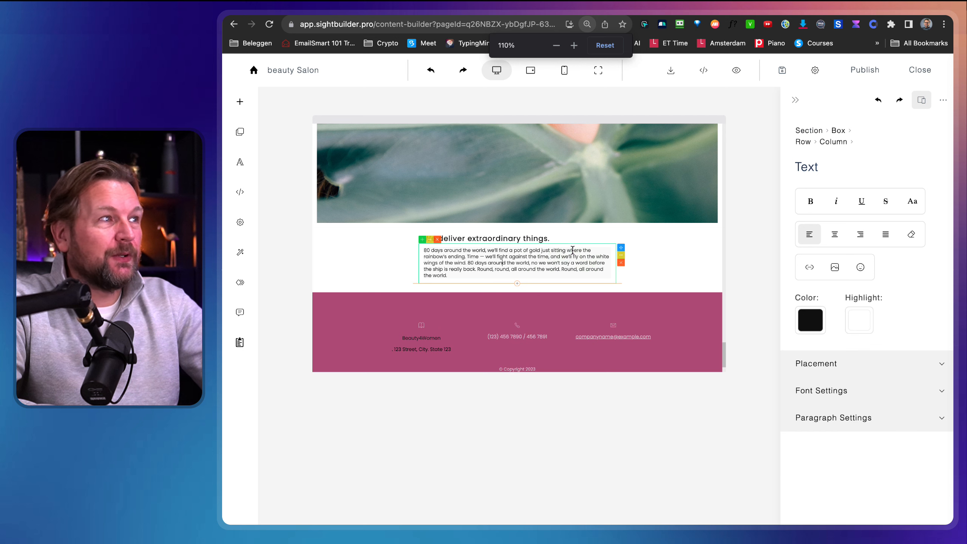
- Open the AI Assistant in General mode and bring up its collection of example prompts
left_click(240, 313)
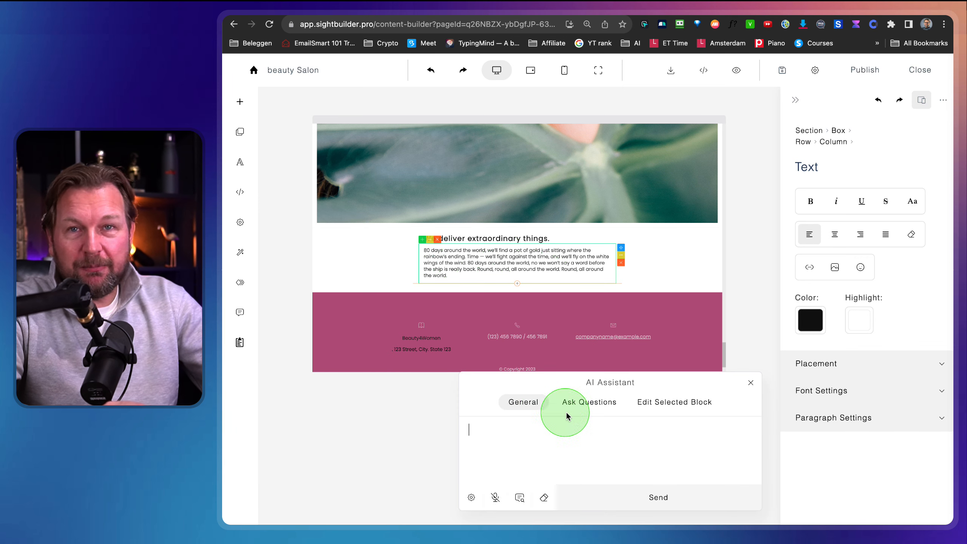
left_click(662, 436)
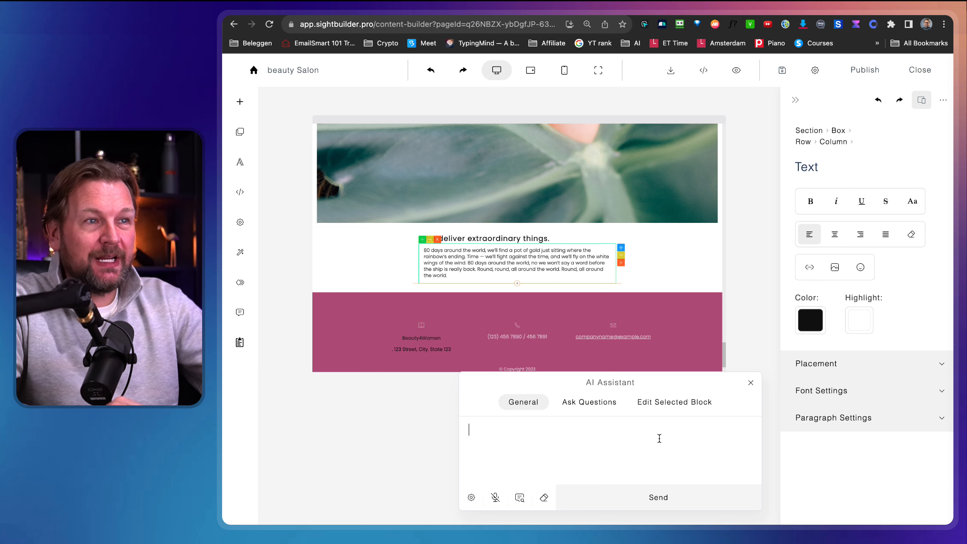
left_click(520, 500)
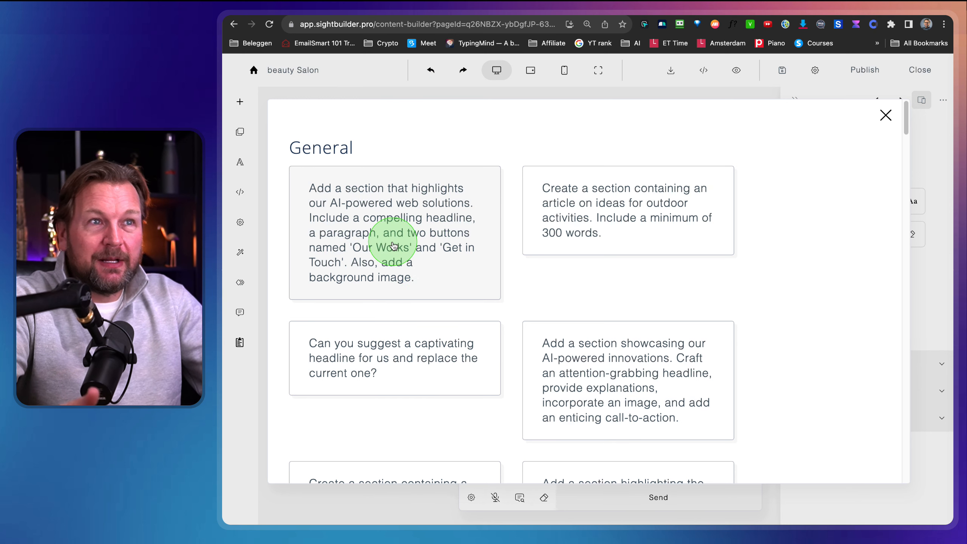
- Have the AI Assistant add a section highlighting "our beauty salon" by adapting the example prompt with 'Our Works' and 'Get in Touch' buttons and a background image
left_click(401, 225)
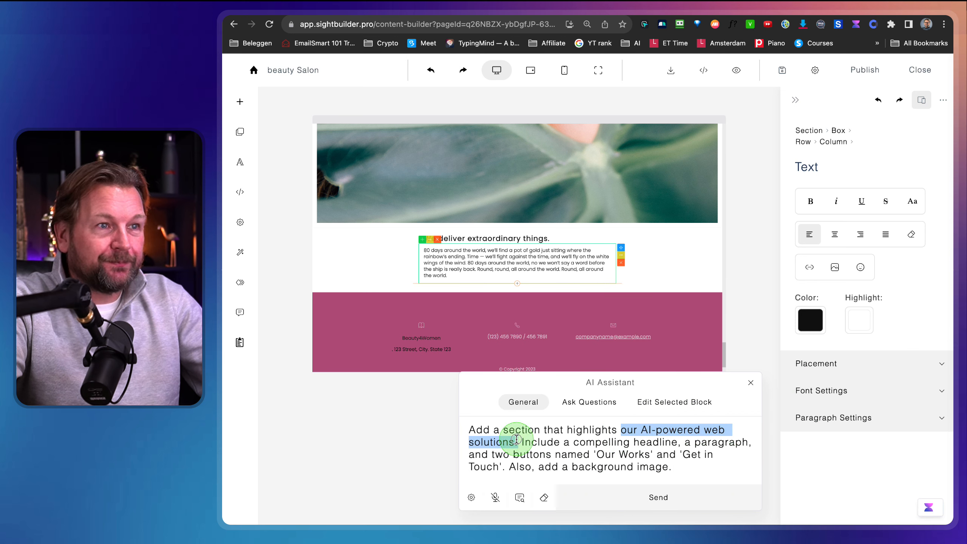
type("our ")
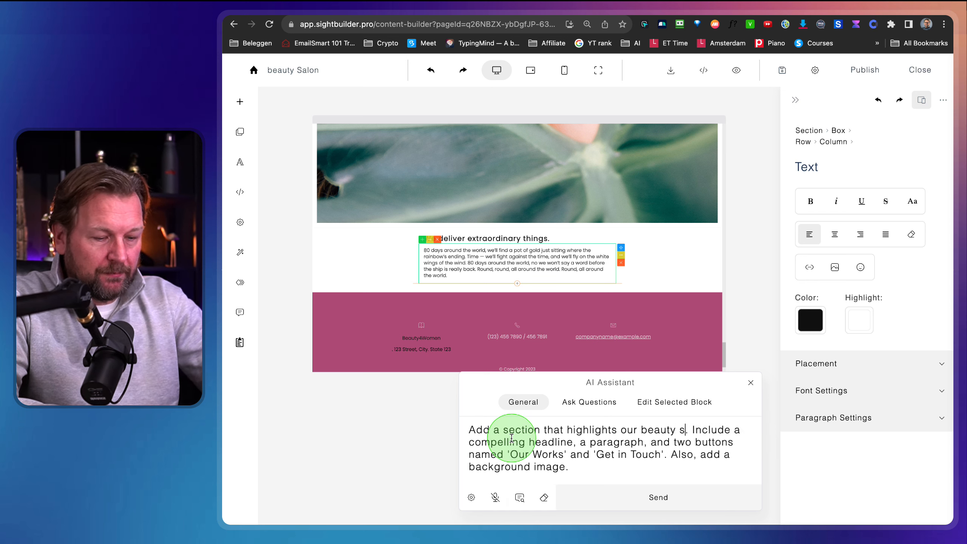
type("beauty salon")
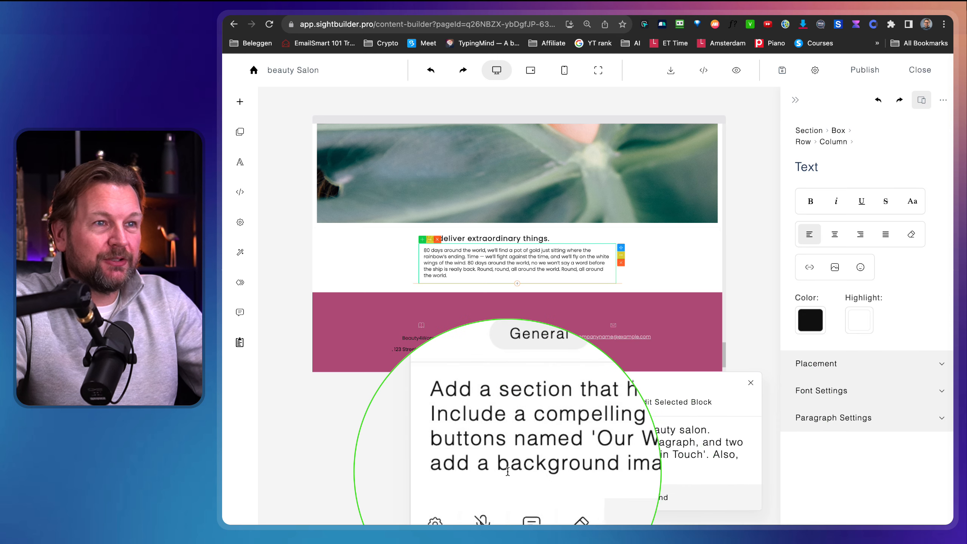
left_click(642, 498)
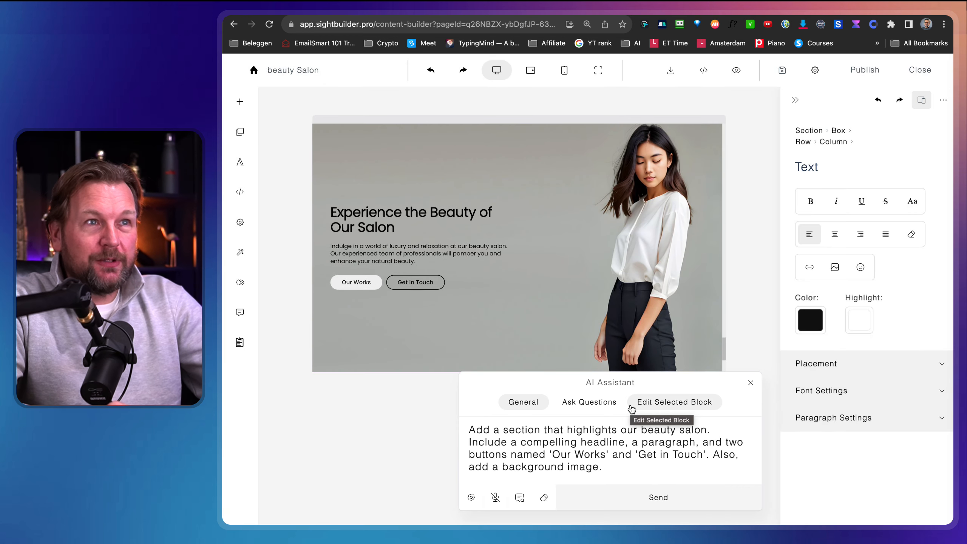
left_click(617, 385)
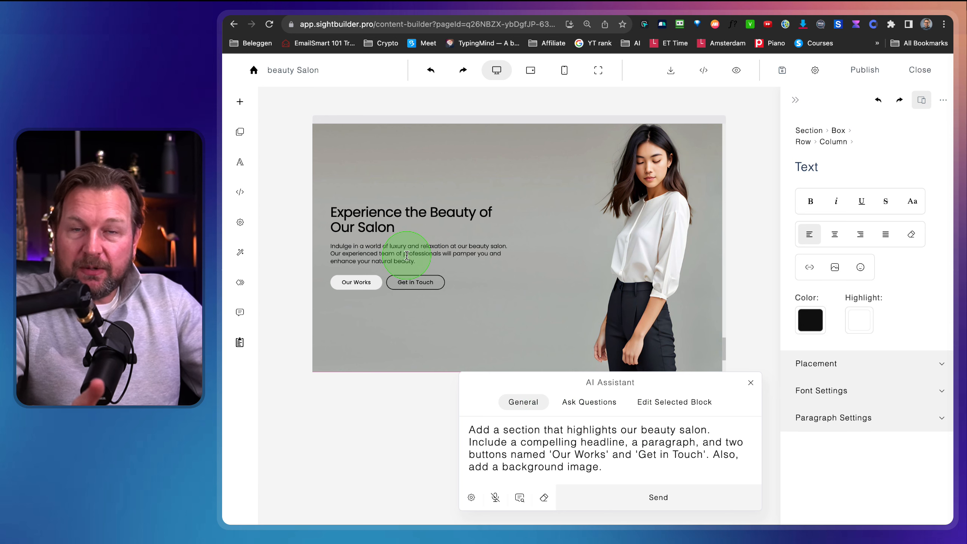
- Select the paragraph under "Experience the Beauty of Our Salon", clear the assistant's prompt and switch it to Edit Selected Block mode
key("alt+super+m")
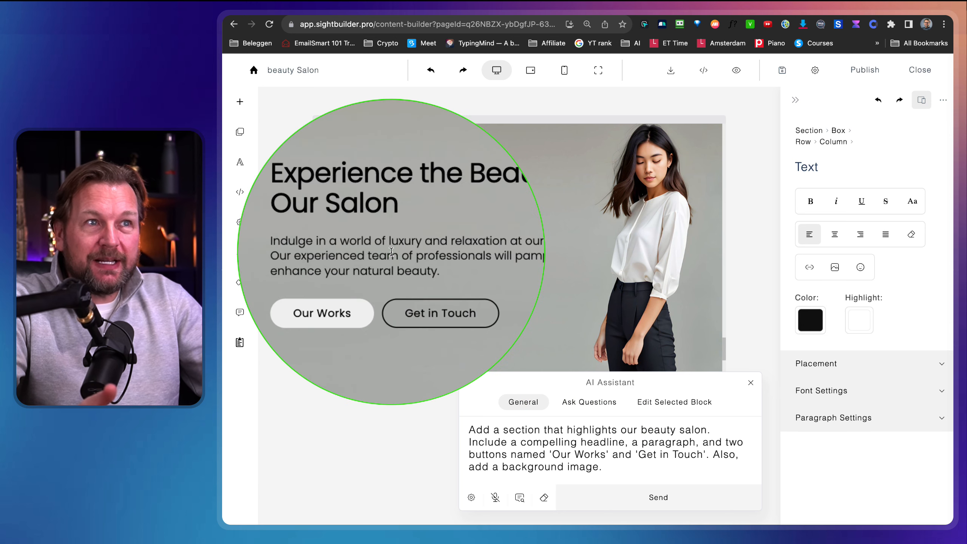
left_click(391, 251)
key("alt+super+m")
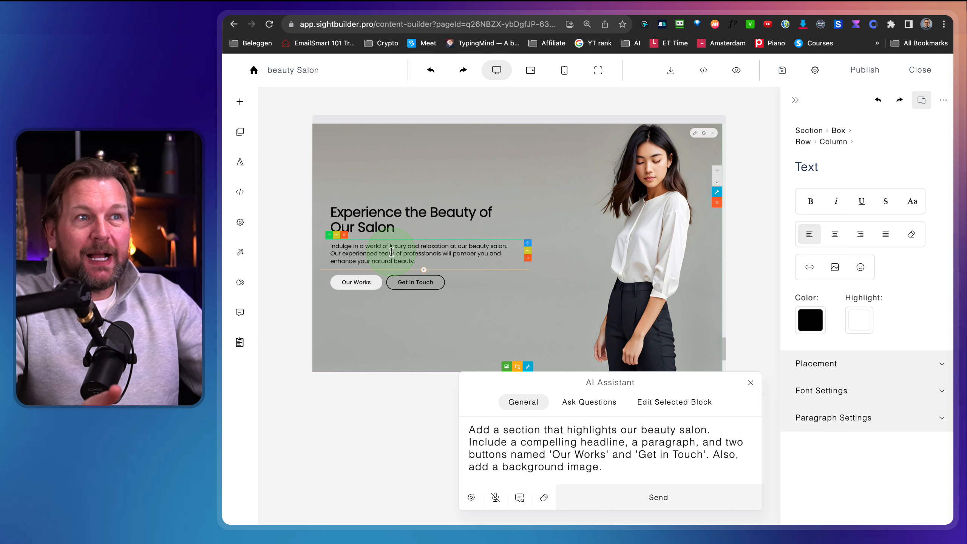
left_click_drag(609, 470, 464, 427)
key("BackSpace")
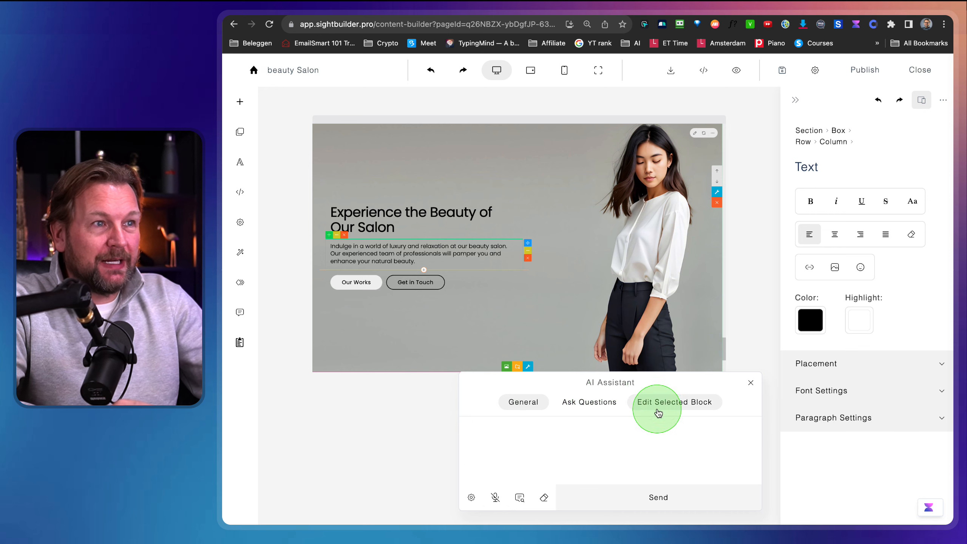
key("alt+super+m")
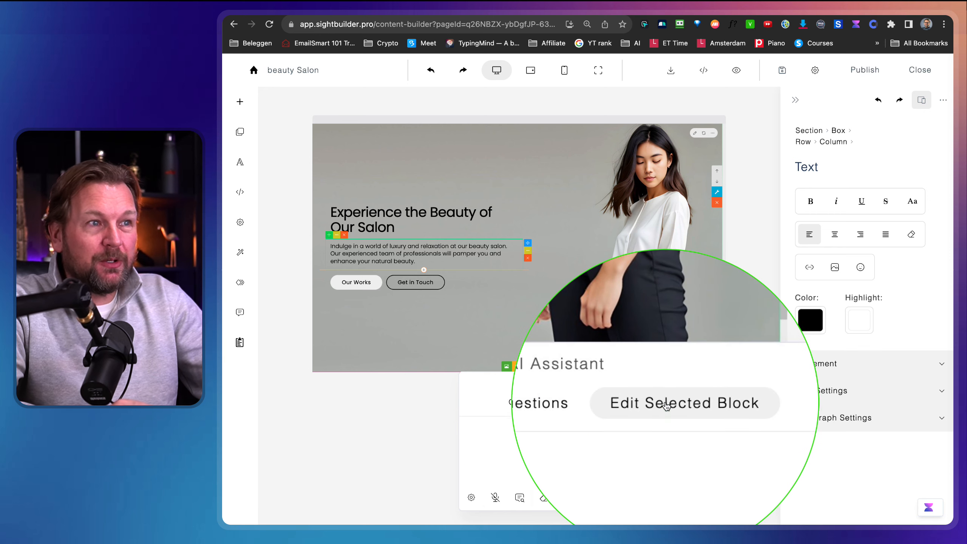
key("alt+super+m")
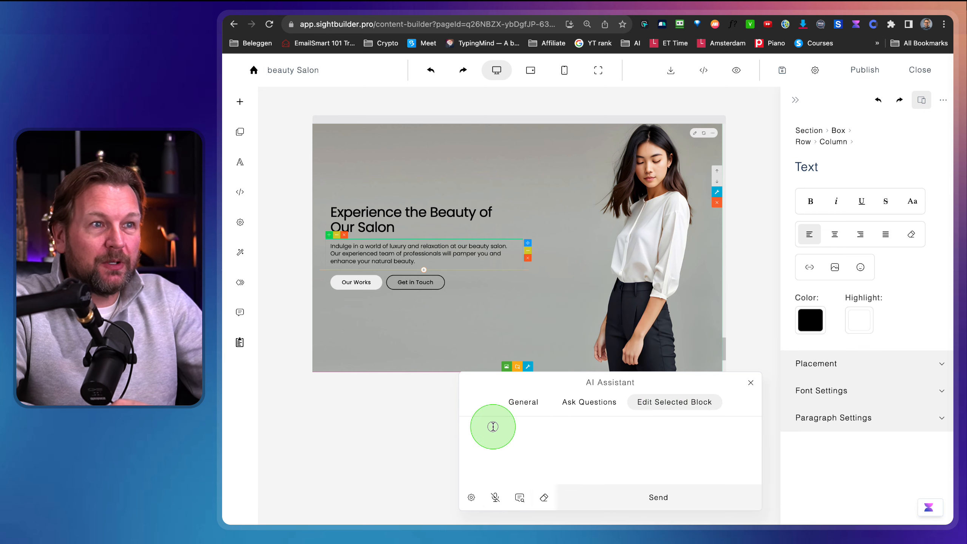
- Have the AI Assistant enlarge the selected salon paragraph with the prompt "Make the font bigger"
type("Mak")
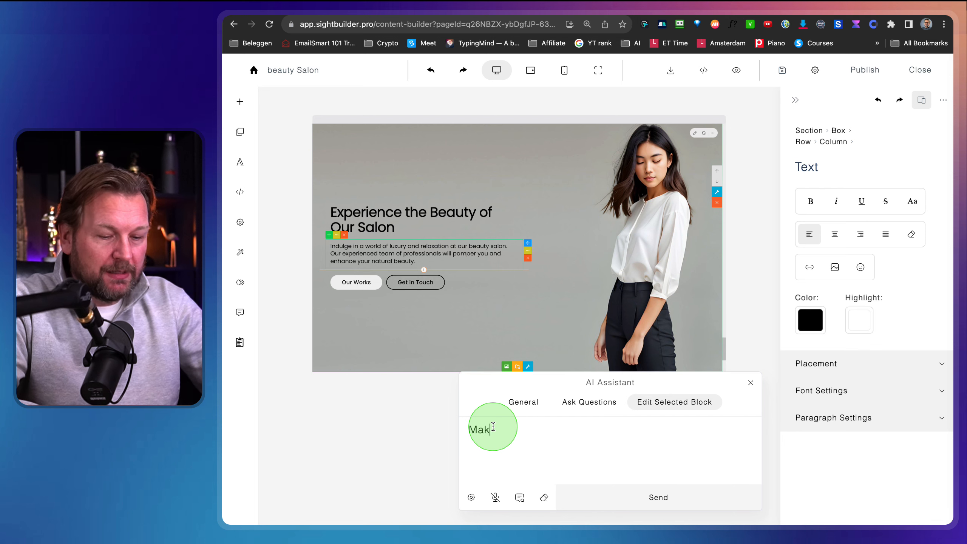
type("e the font big")
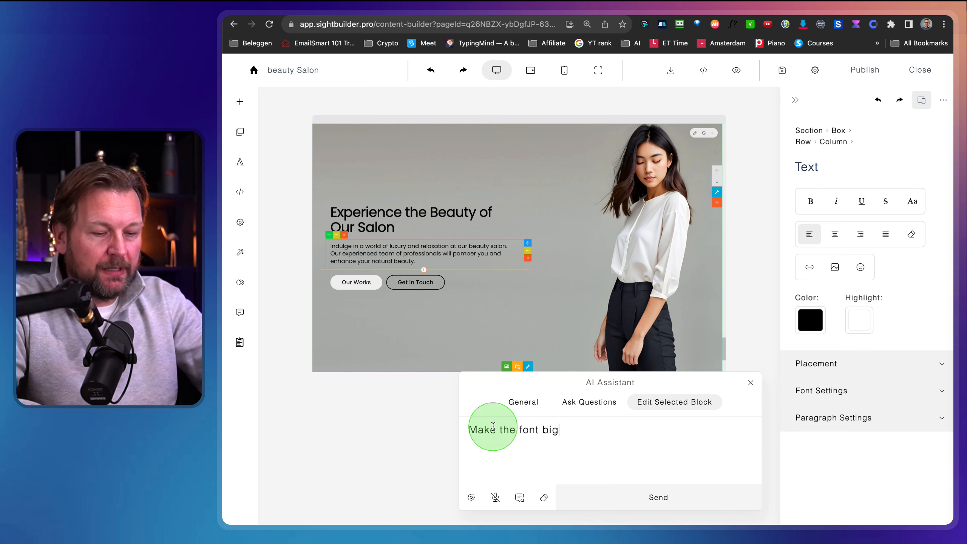
type("ger")
left_click(638, 497)
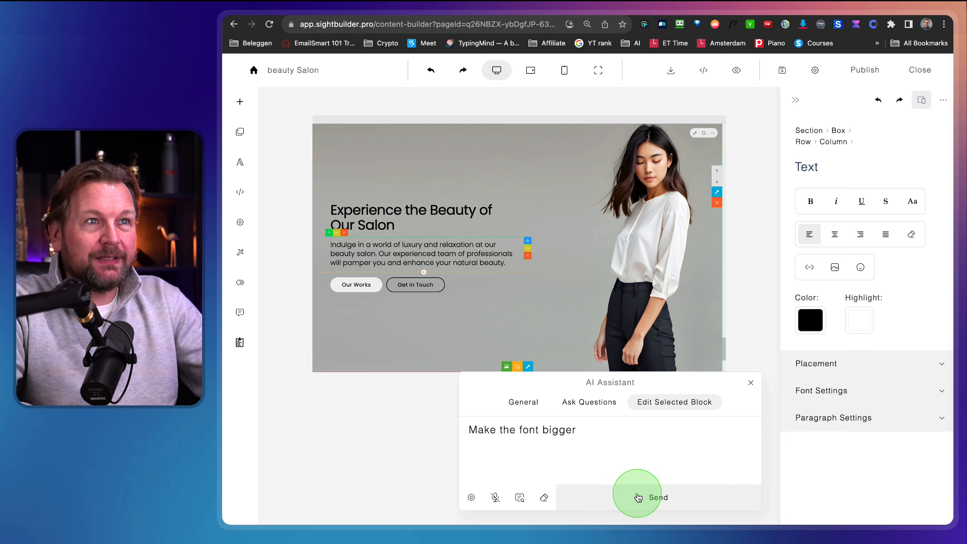
left_click(638, 497)
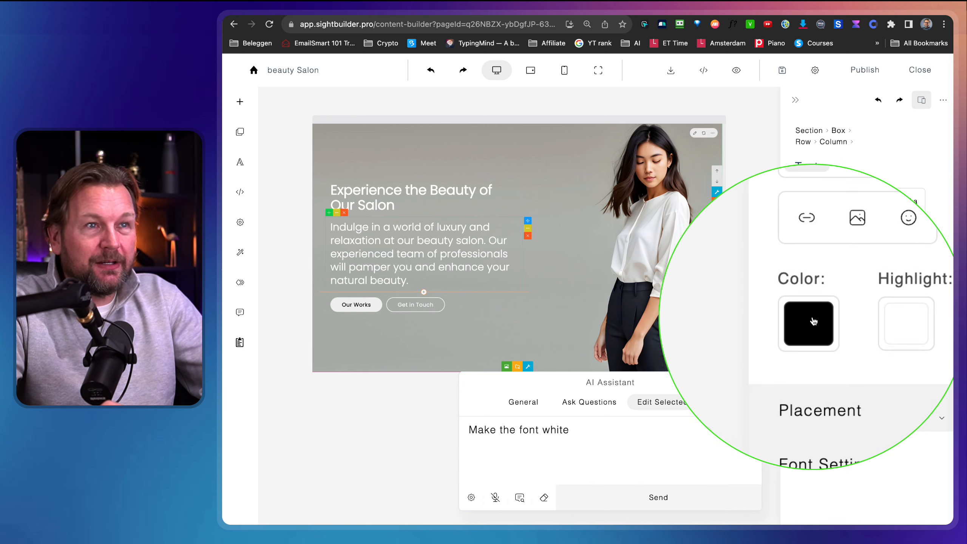
- Replace the assistant's prompt with "write an extra paragraph about our salon" and submit it in General mode
left_click(560, 451)
scroll(526, 339, "down", 2)
scroll(527, 342, "up", 1)
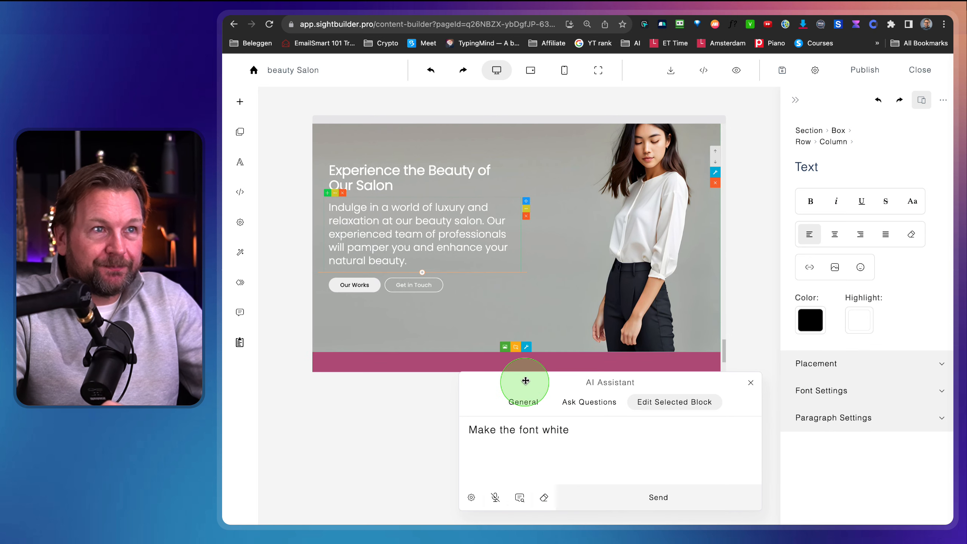
left_click(434, 232)
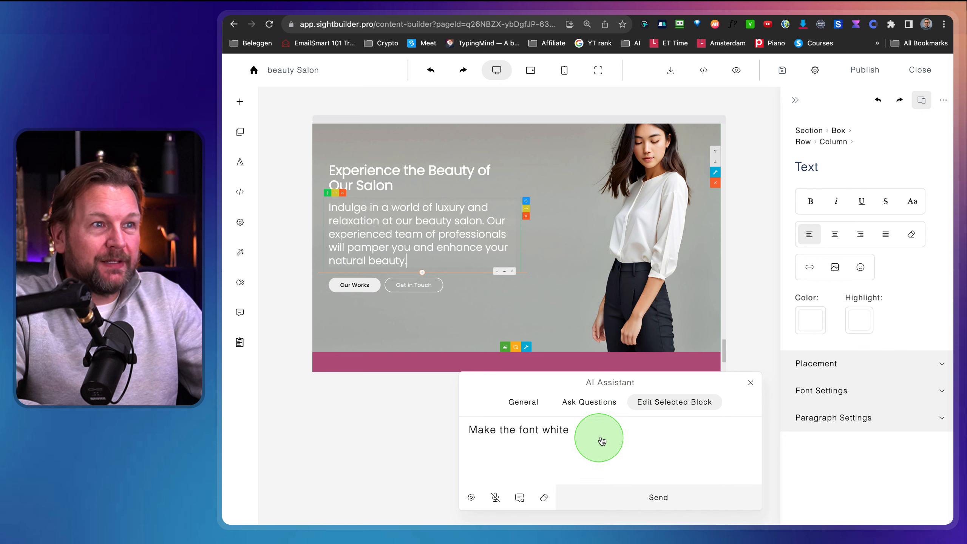
left_click_drag(600, 437, 442, 419)
key("BackSpace")
type("writ")
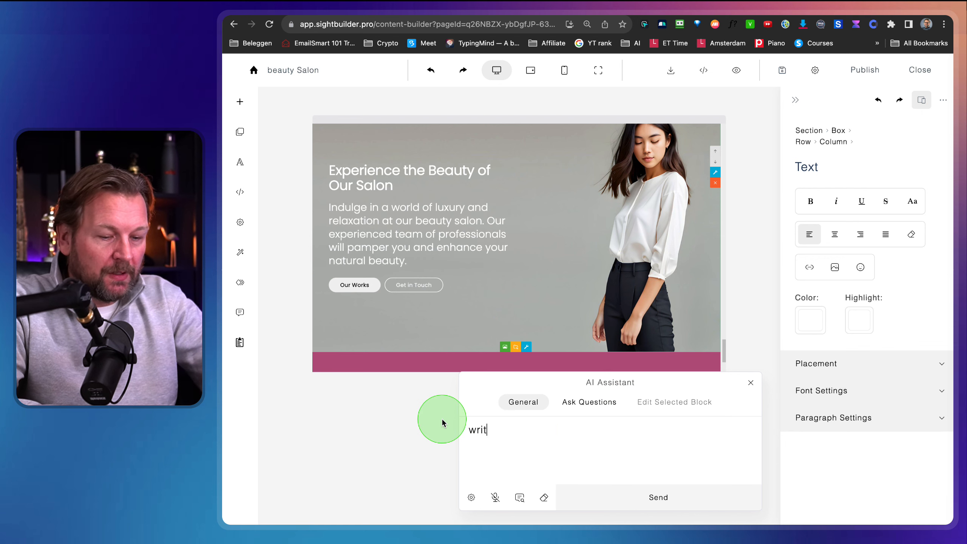
type("e an extra p")
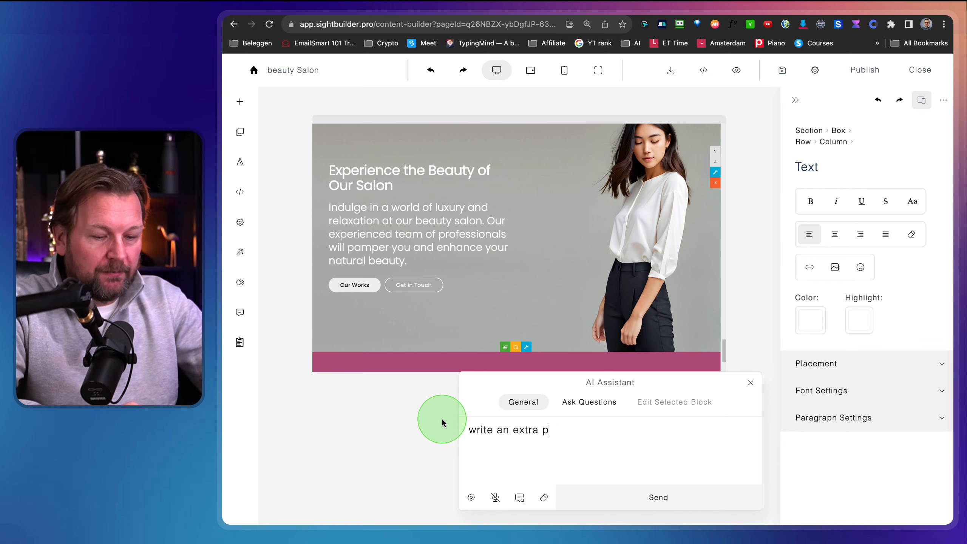
type("aragraph about our salo")
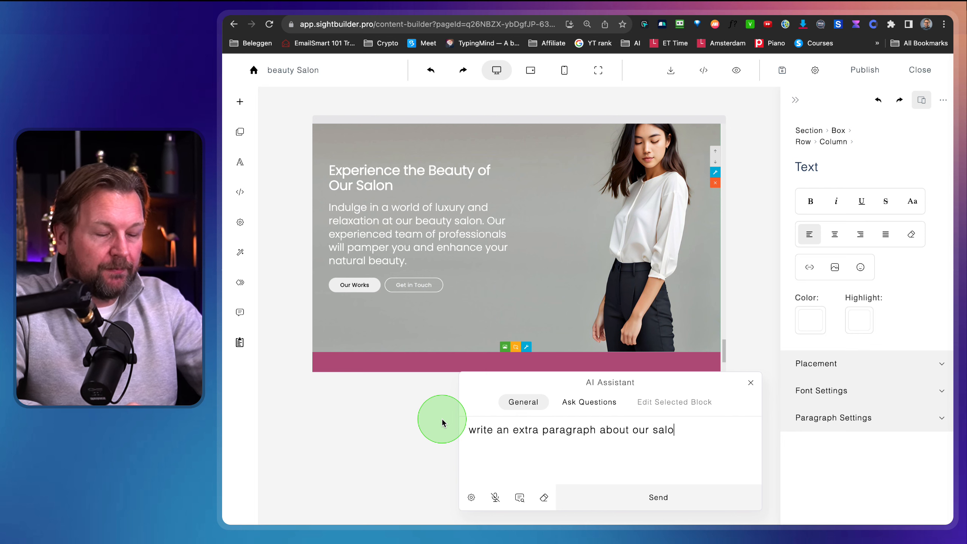
type("n")
key("Return")
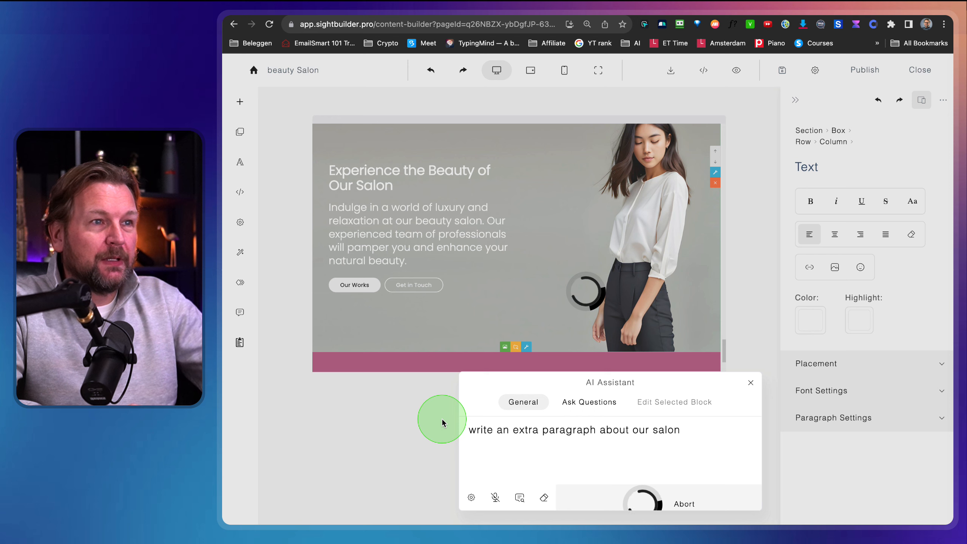
left_click(522, 403)
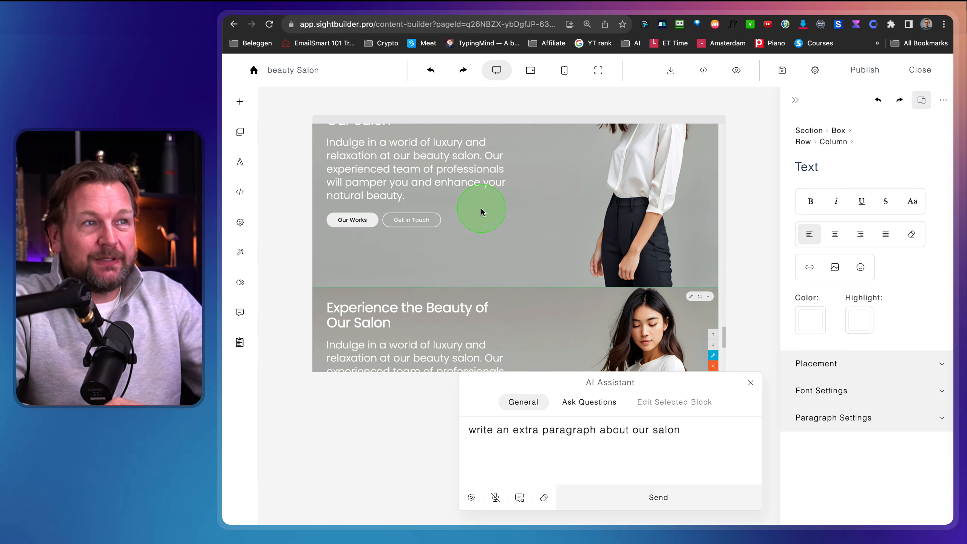
- Remove the duplicate "Experience the Beauty of Our Salon" section and delete the extra "Visit our salon today" paragraph from the remaining one
scroll(480, 208, "down", 5)
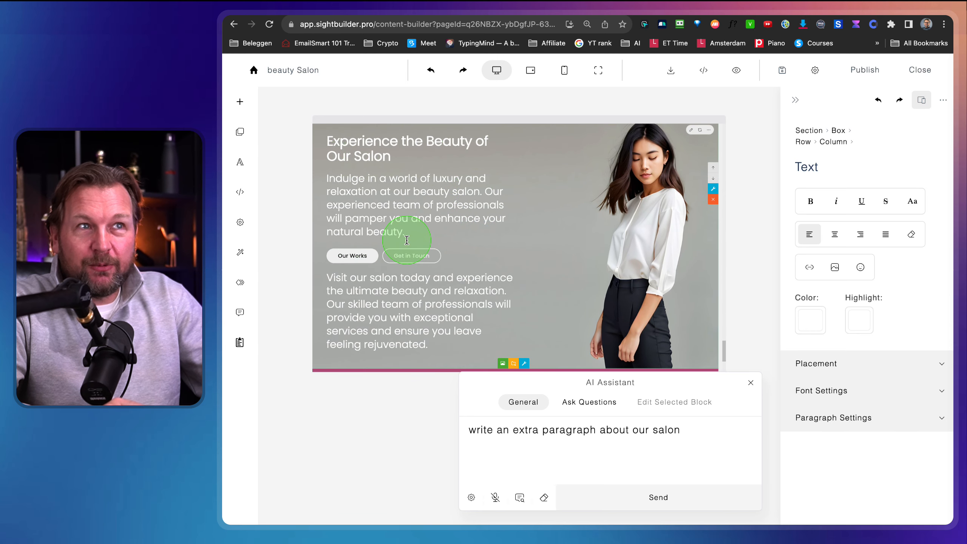
scroll(407, 240, "up", 1)
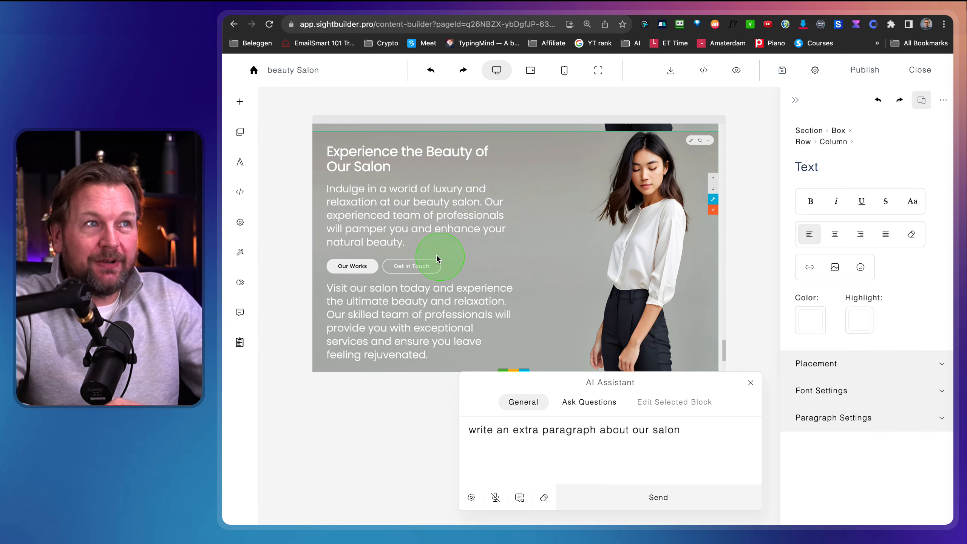
scroll(627, 220, "up", 5)
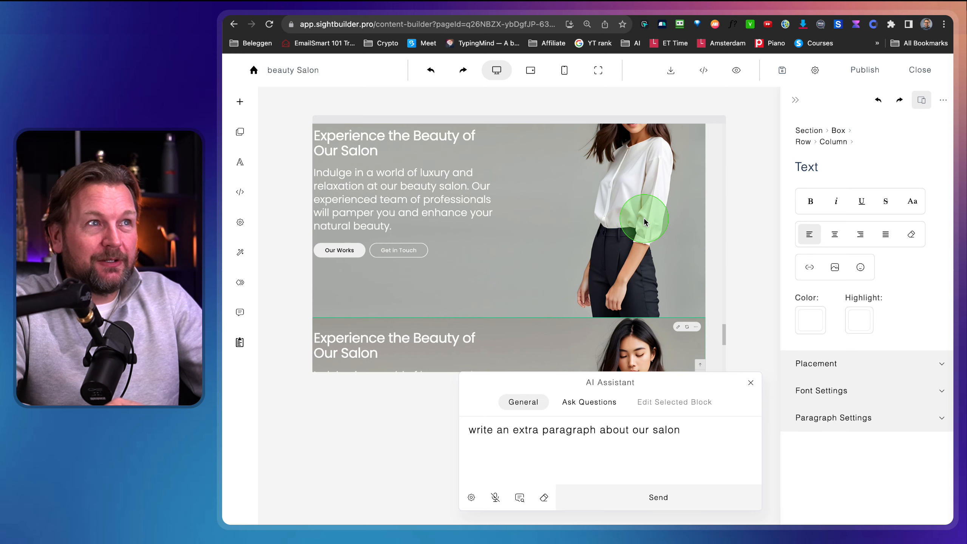
scroll(643, 218, "down", 4)
left_click(708, 214)
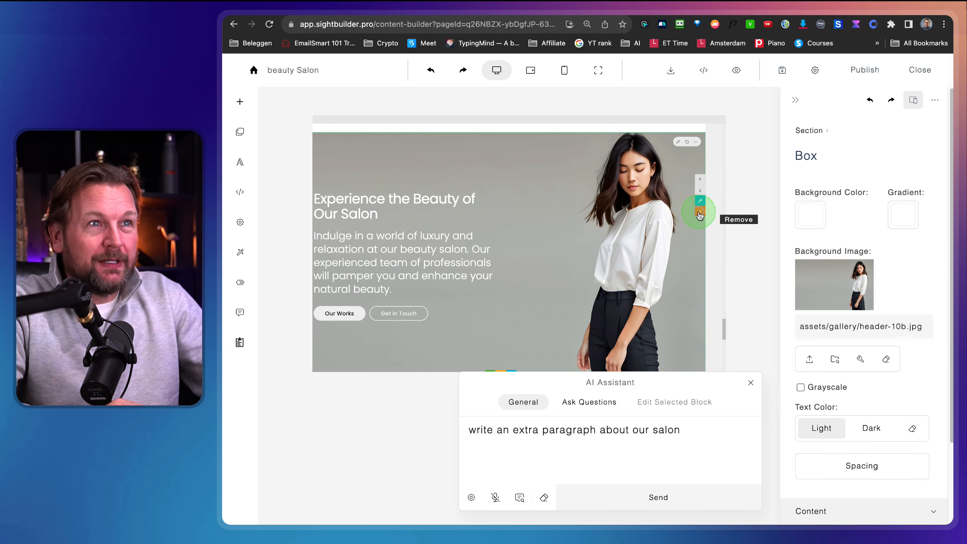
left_click(699, 214)
left_click(385, 280)
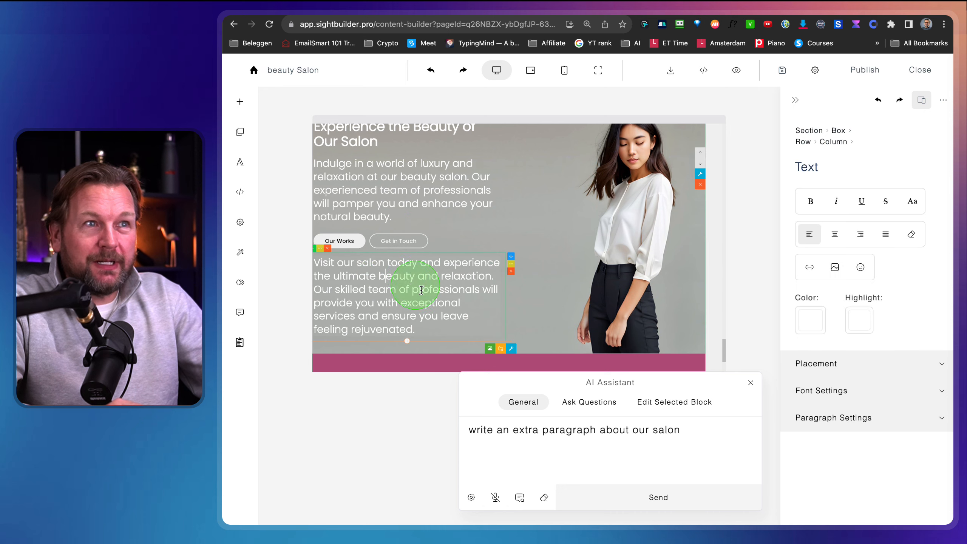
left_click(511, 271)
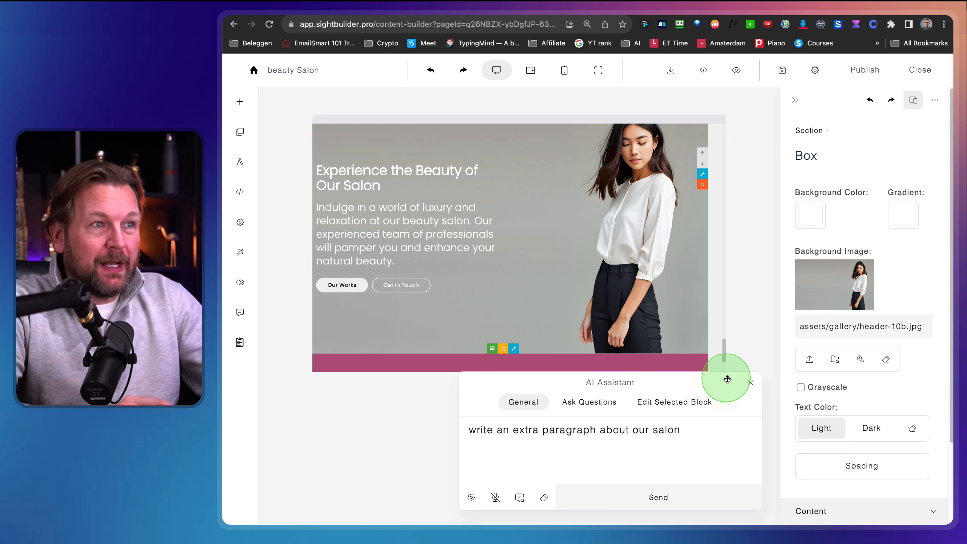
- Examine the AI Assistant's example prompts, from General and Ask Questions through Edit Selected Block, Section, Typography and Content
left_click(520, 497)
scroll(487, 322, "down", 8)
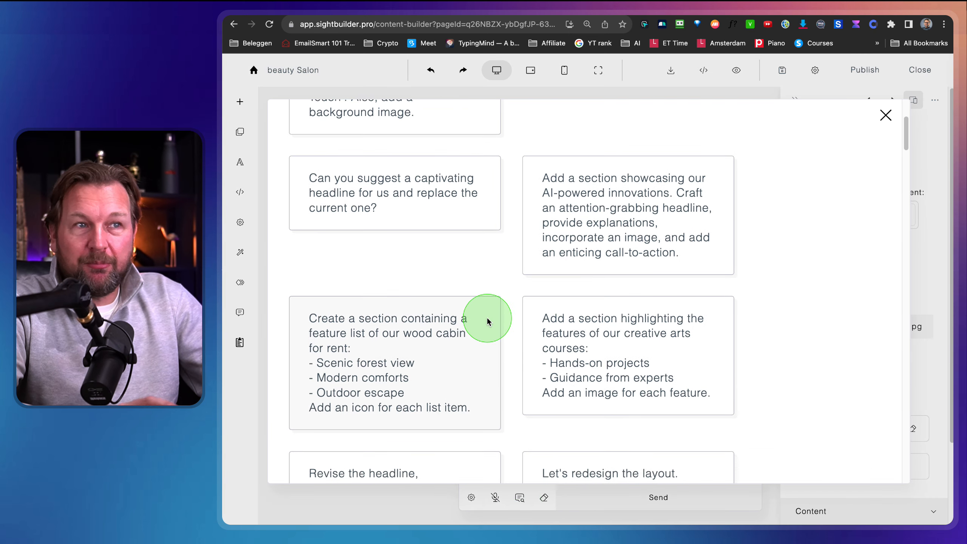
scroll(489, 322, "down", 1)
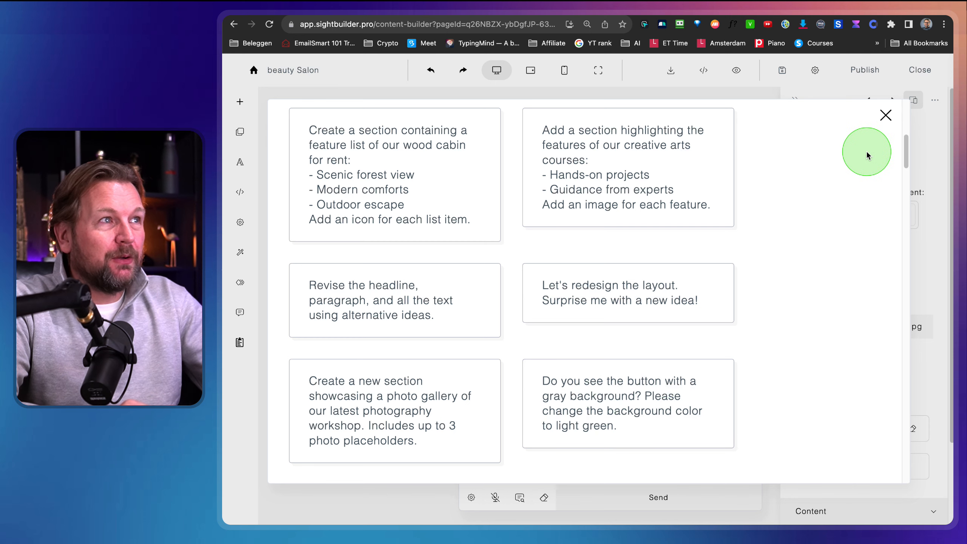
scroll(687, 289, "down", 4)
scroll(691, 296, "down", 7)
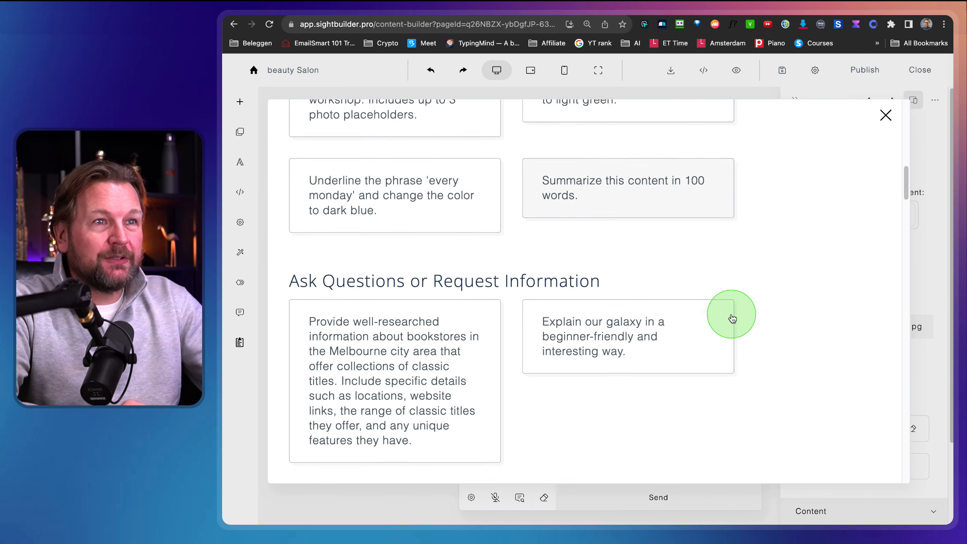
scroll(731, 318, "down", 6)
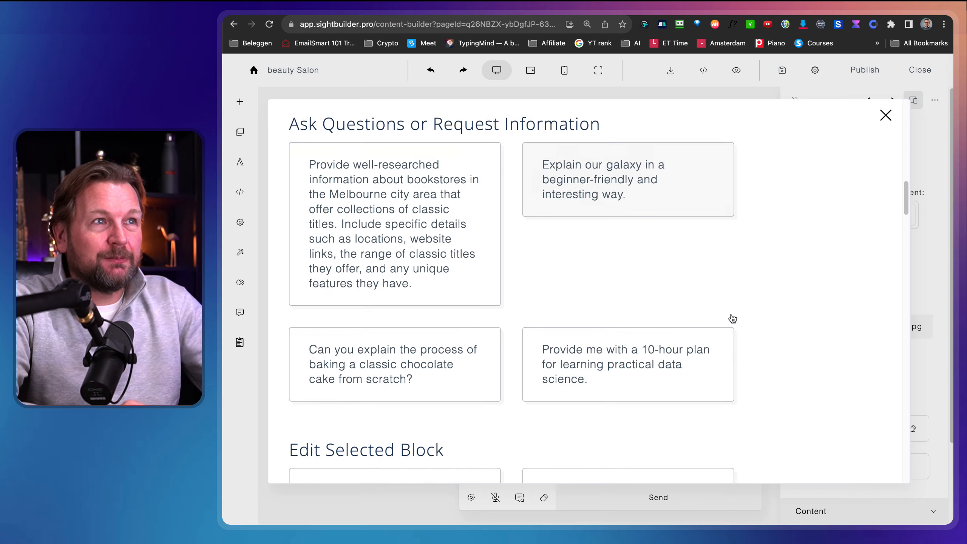
scroll(732, 317, "down", 8)
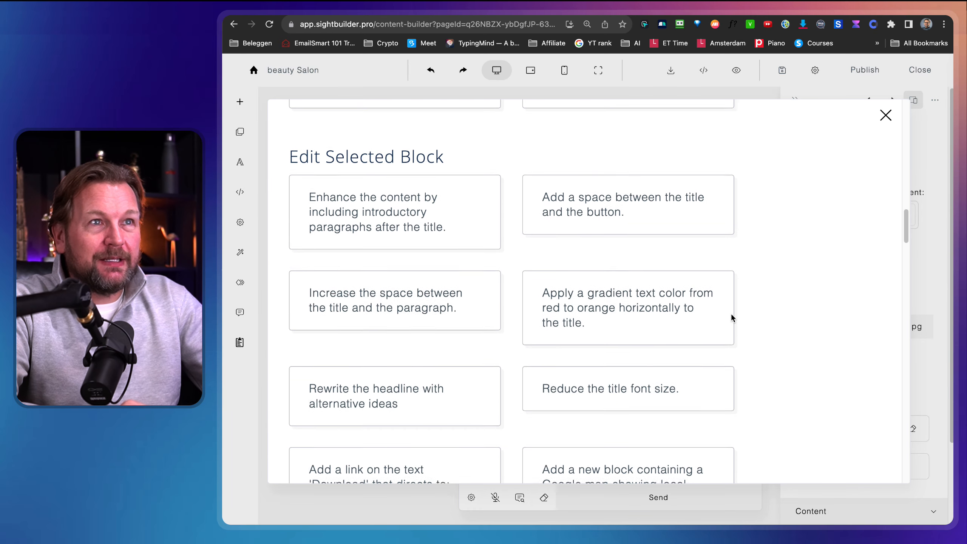
scroll(731, 318, "down", 8)
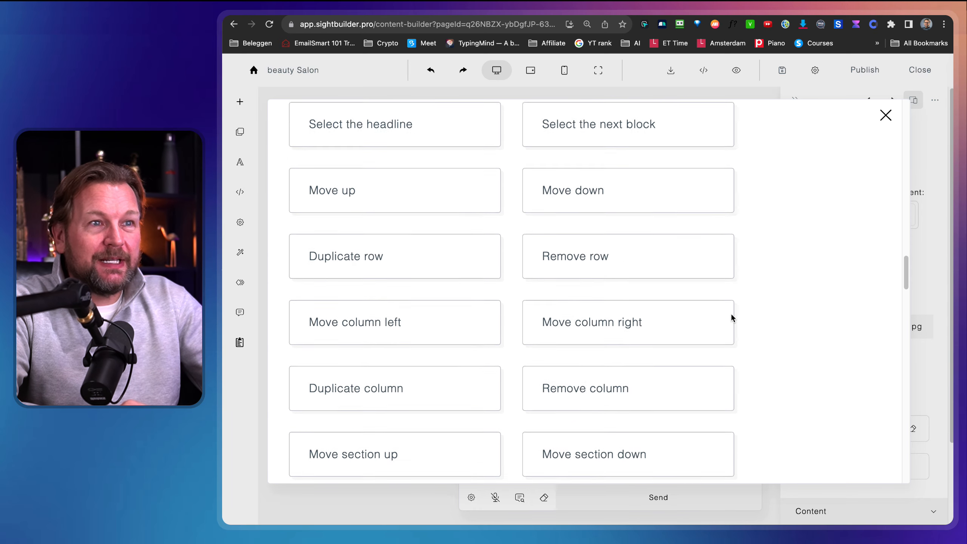
scroll(730, 318, "down", 2)
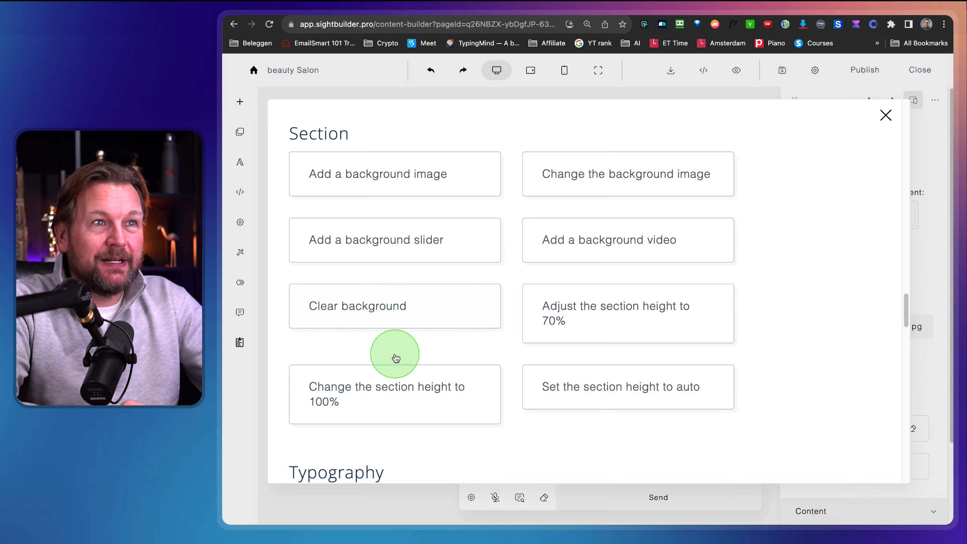
scroll(395, 354, "down", 6)
scroll(394, 353, "down", 3)
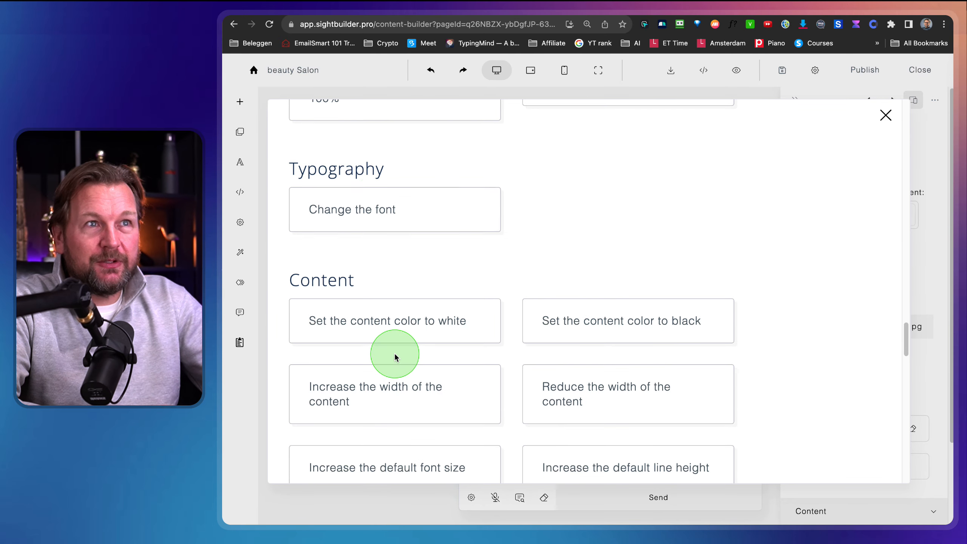
- Close the prompt examples and enlarge the "Experience the Beauty of Our Salon" heading using the block-editing prompt "make the font bigger", with its Font Settings expanded
scroll(419, 236, "down", 2)
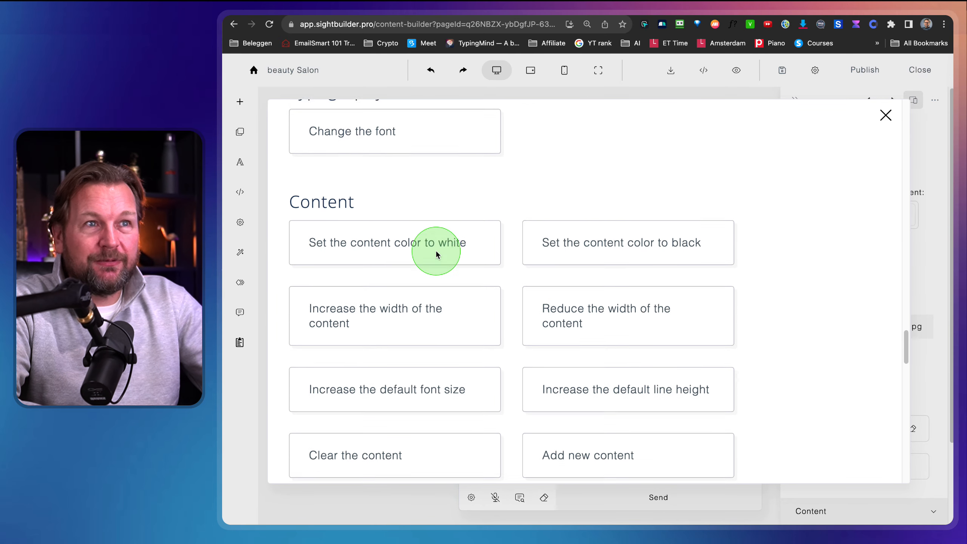
left_click(885, 115)
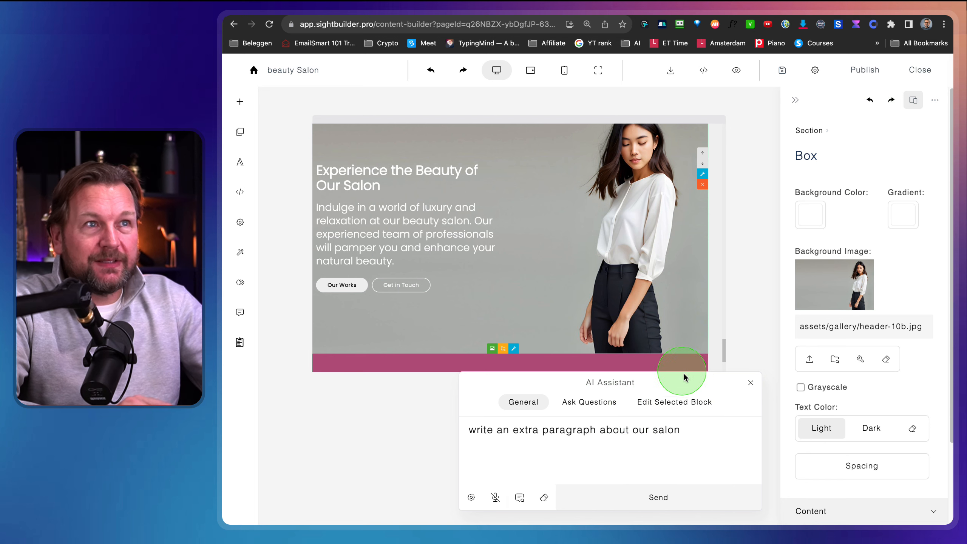
left_click(422, 173)
left_click(652, 402)
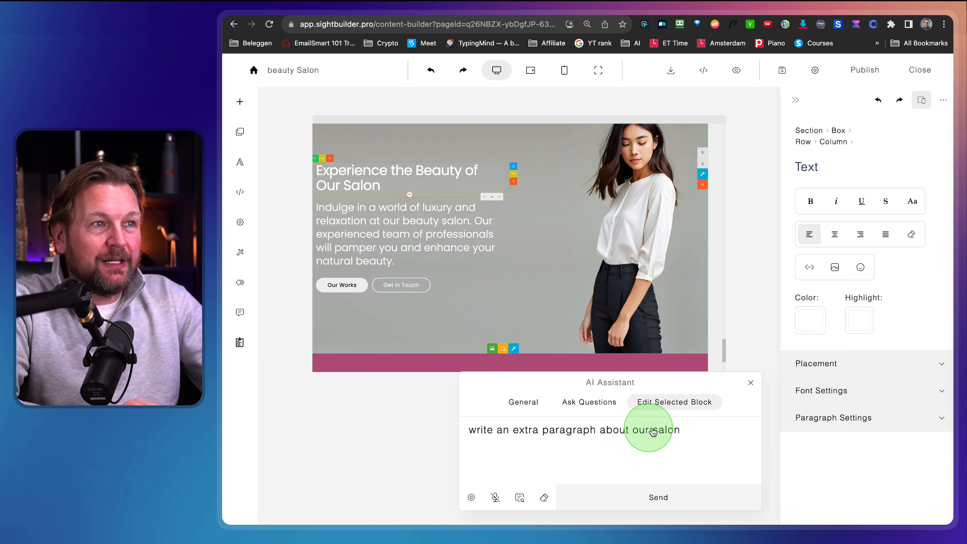
triple_click(653, 429)
type("`ms")
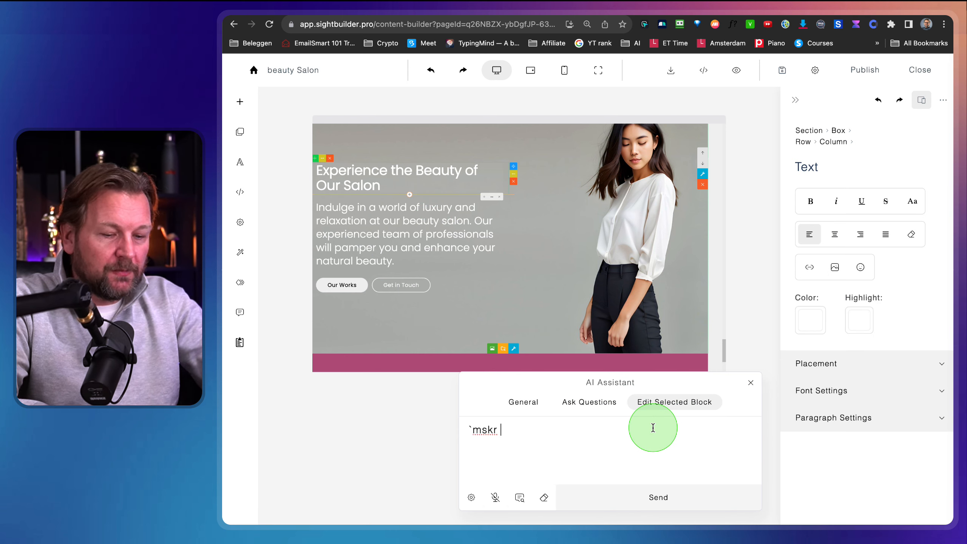
type("kreth")
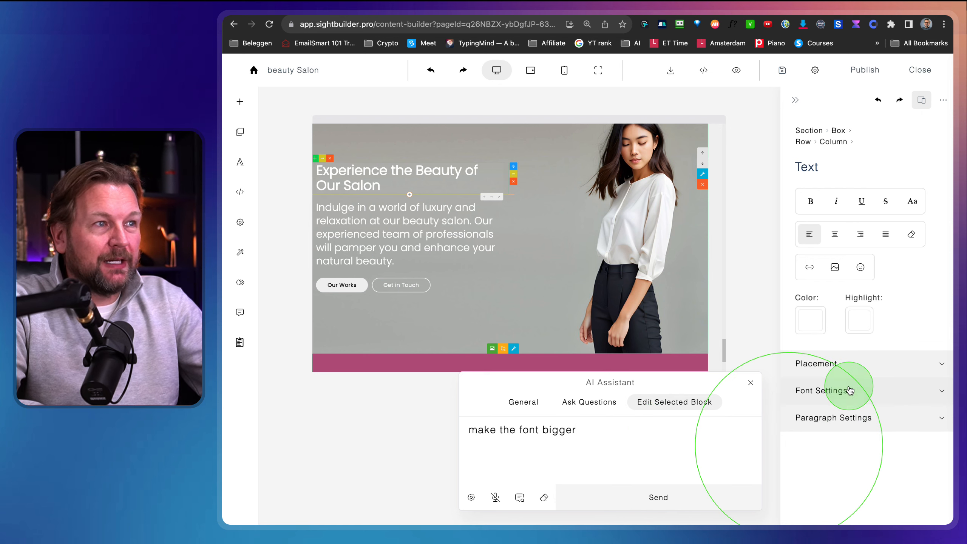
left_click(835, 398)
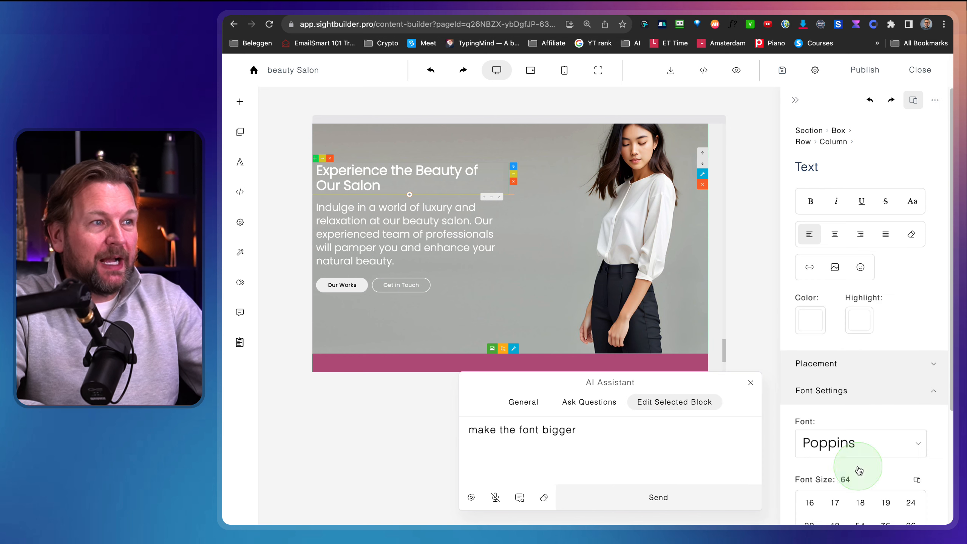
scroll(858, 465, "down", 4)
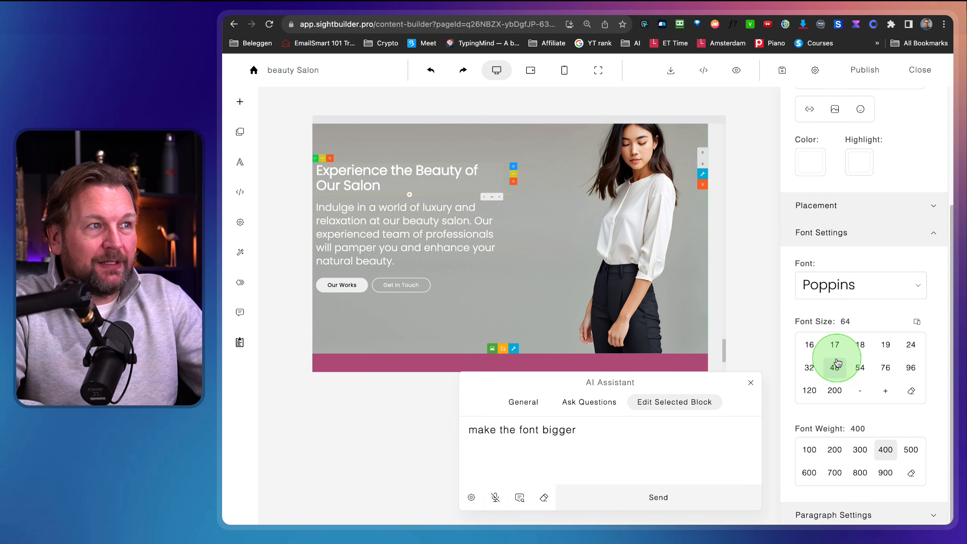
left_click(622, 436)
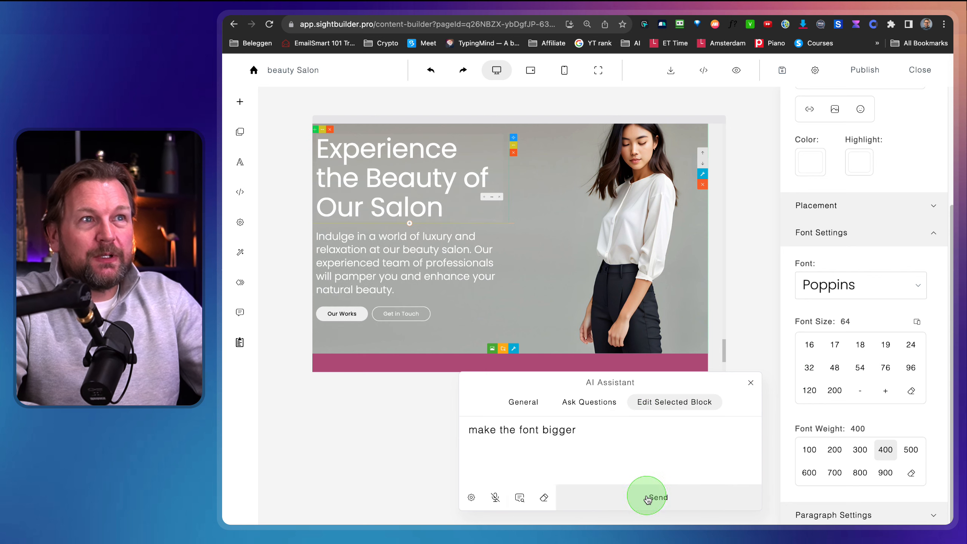
- Remove the background image from the "Experience the Beauty of Our Salon" box and give it a dark grey background colour
left_click(698, 278)
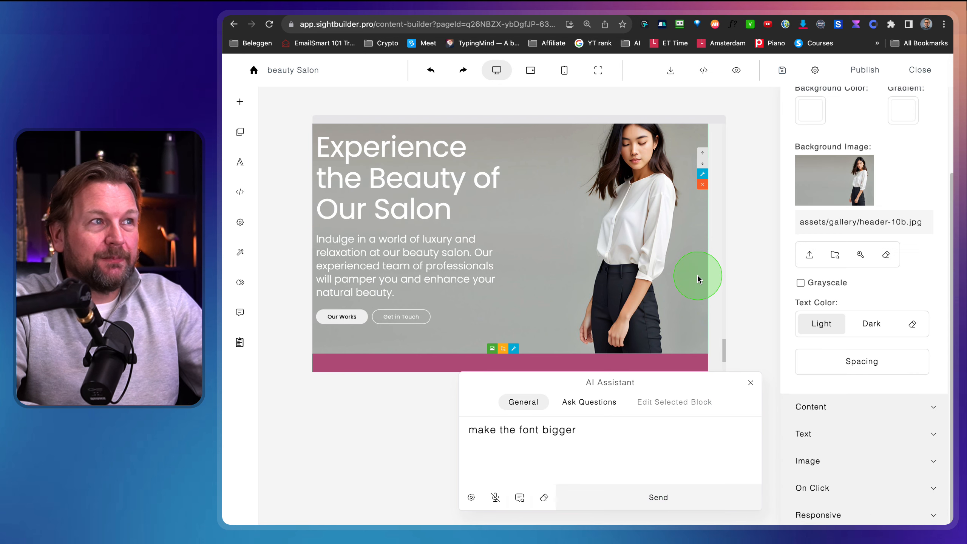
left_click(856, 245)
left_click(886, 255)
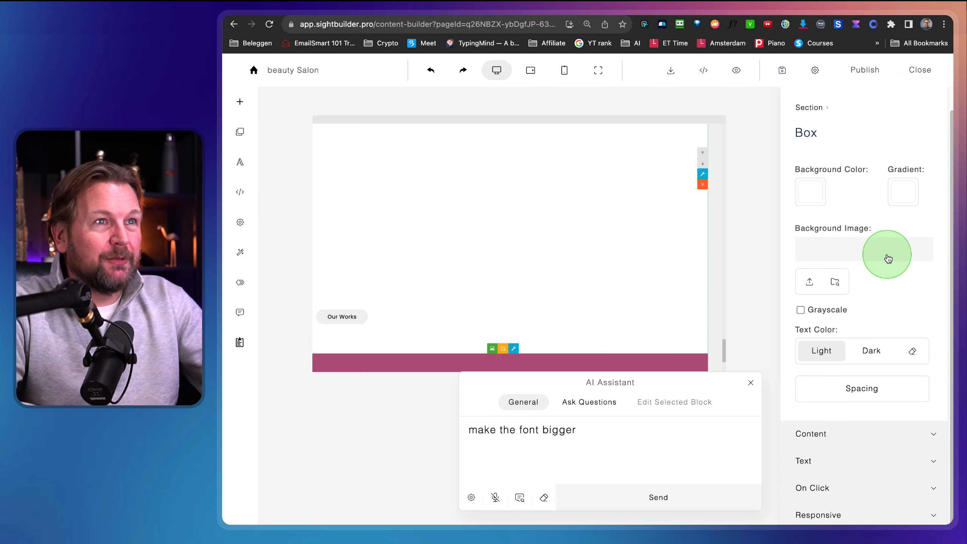
left_click(810, 188)
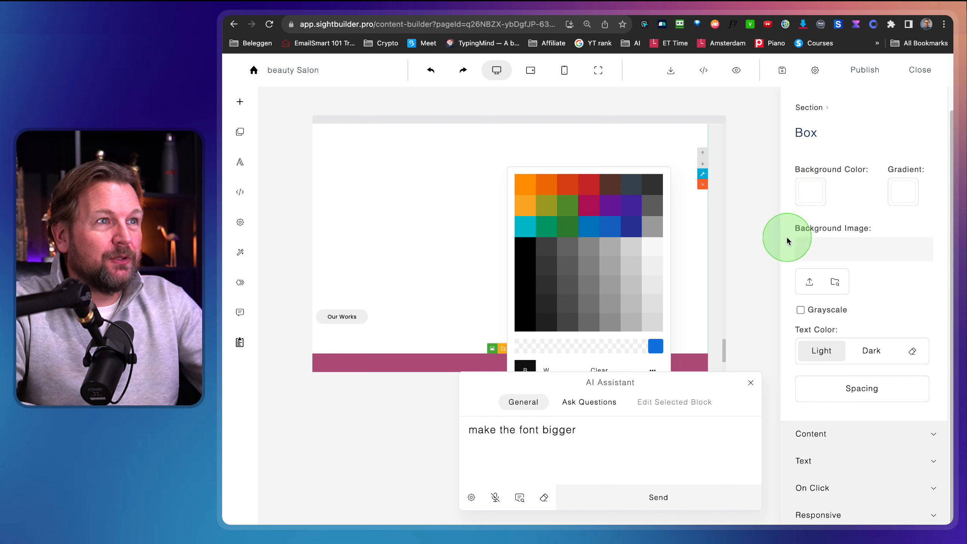
left_click(658, 191)
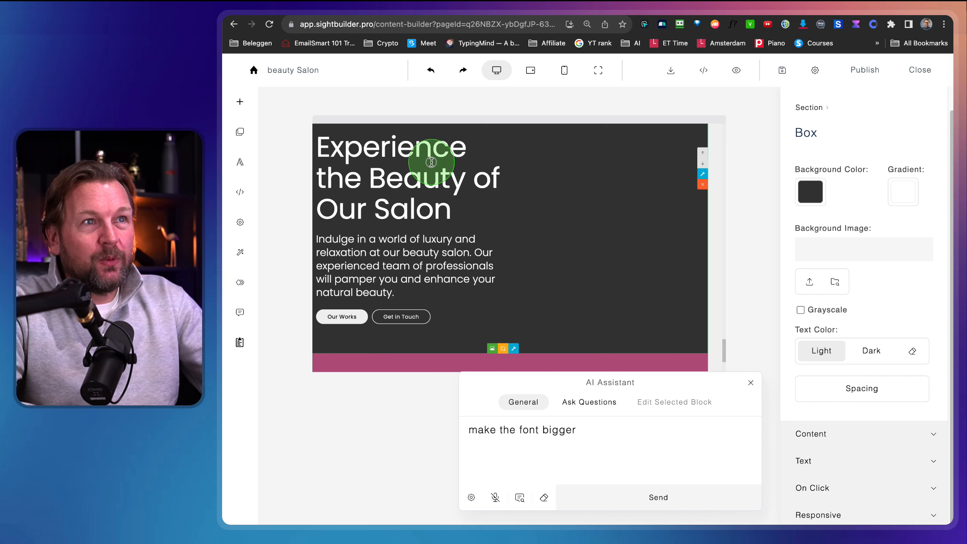
- Replace the assistant's prompt with "Make the font gradient from purple to yellow" and submit it in General mode
left_click(432, 162)
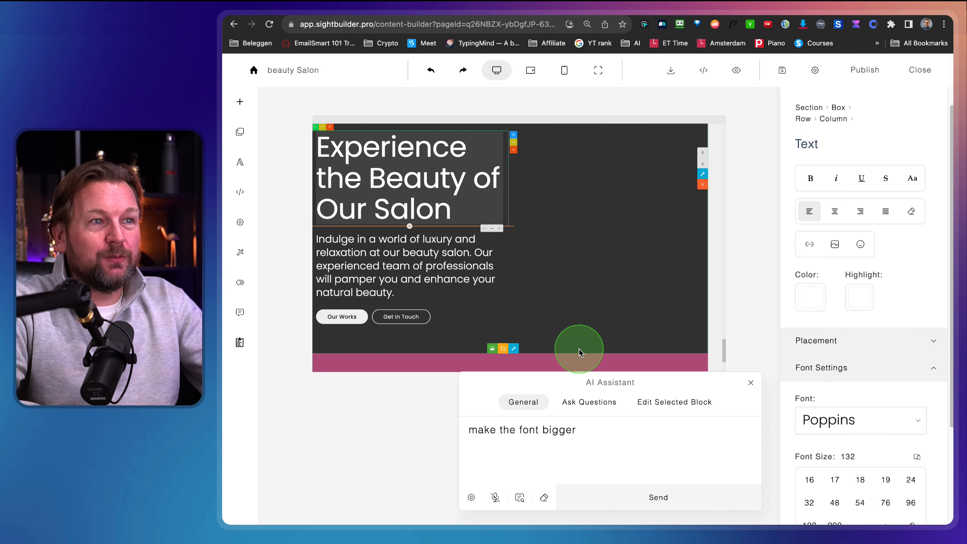
left_click(658, 398)
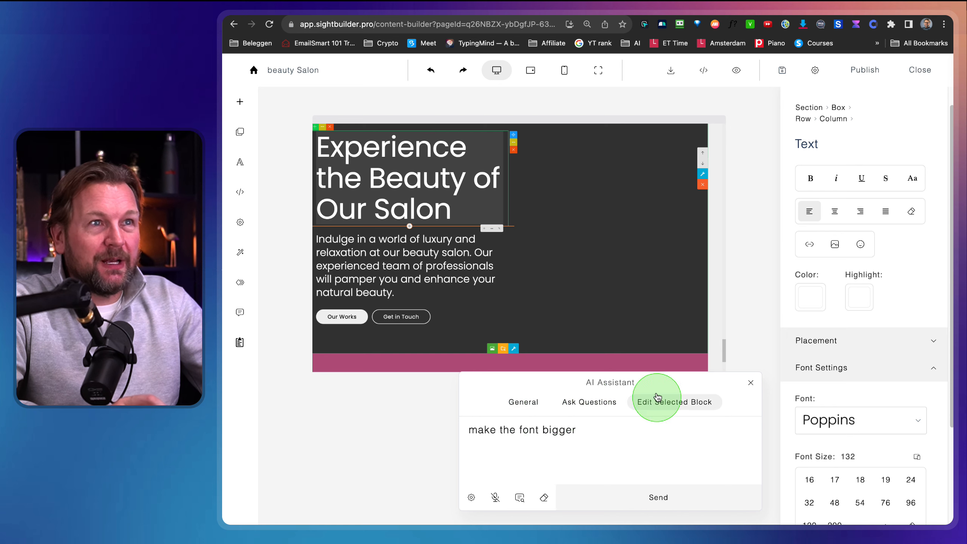
left_click_drag(583, 430, 456, 433)
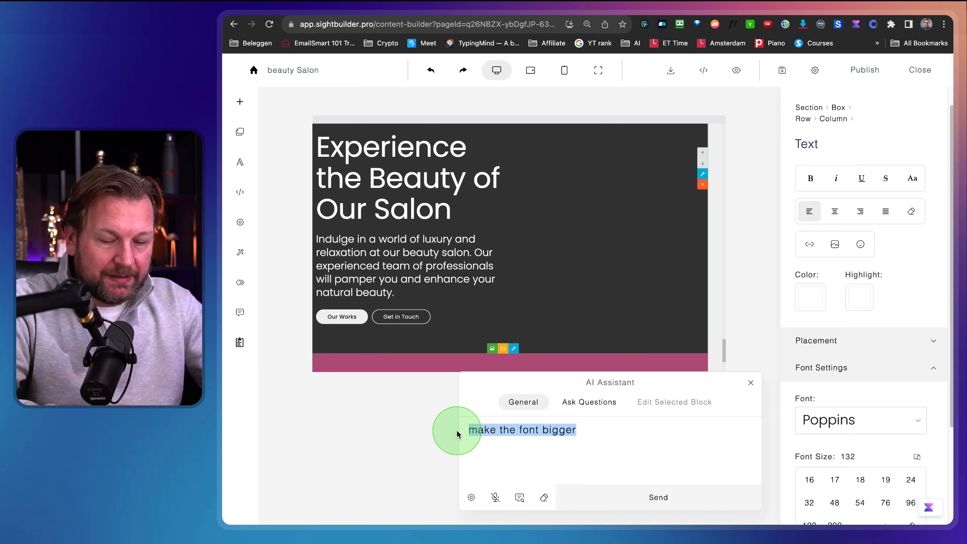
type("Make the font")
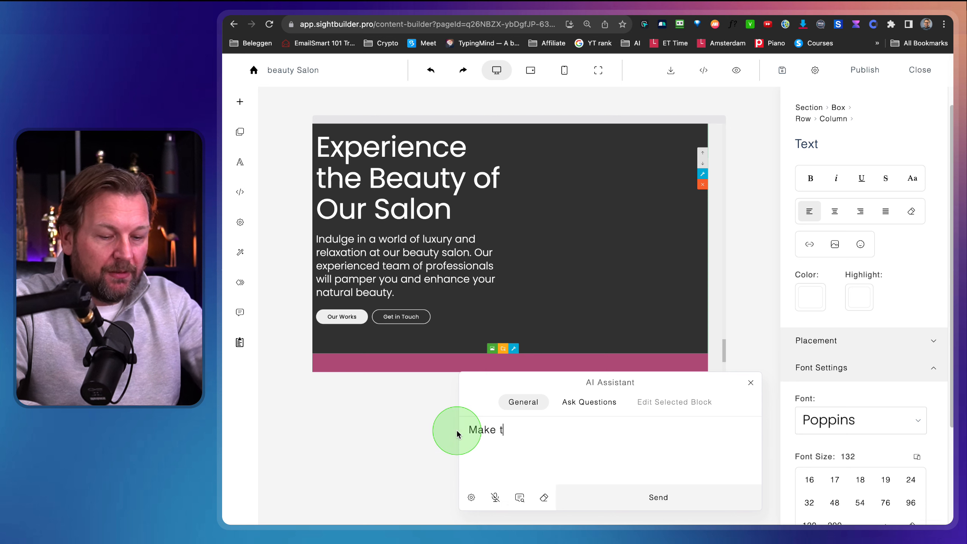
type("g")
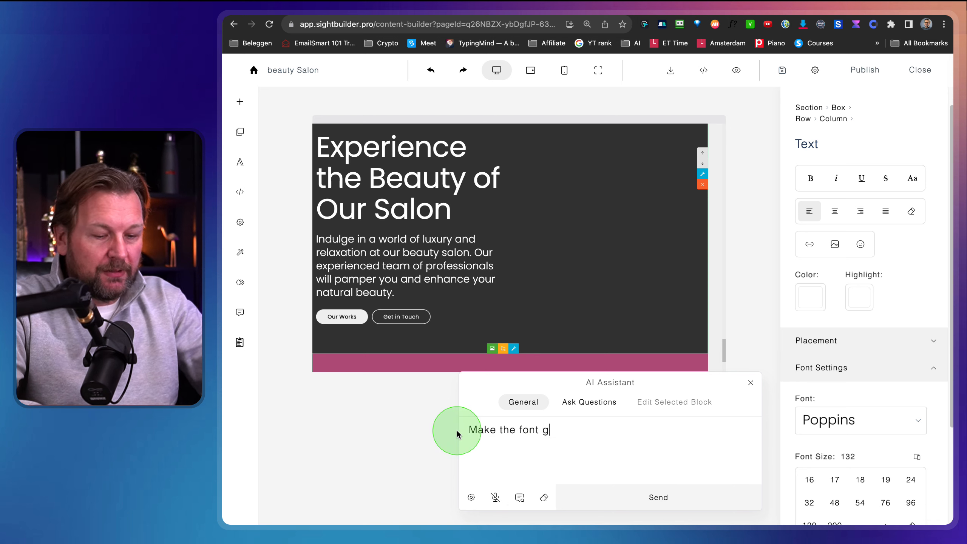
type("radient from purple to yellow")
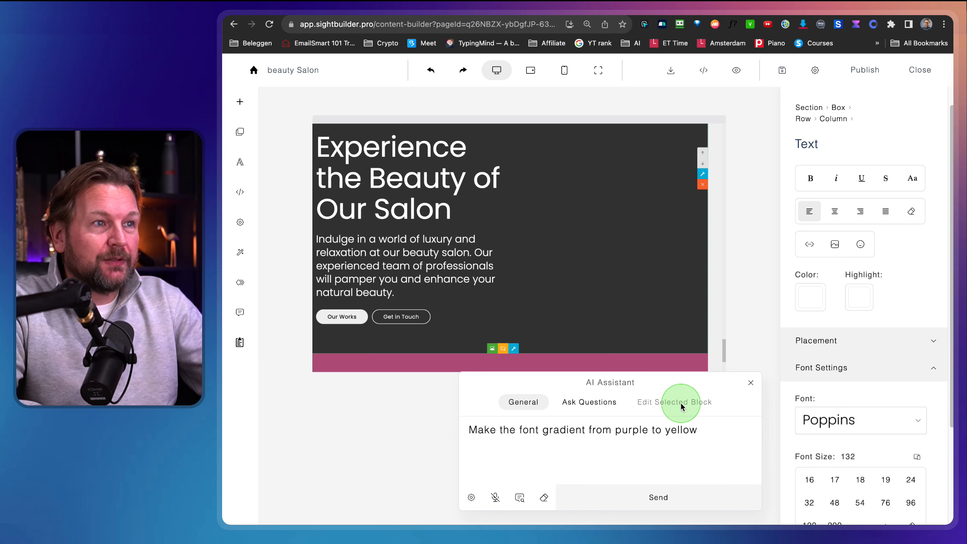
left_click(649, 495)
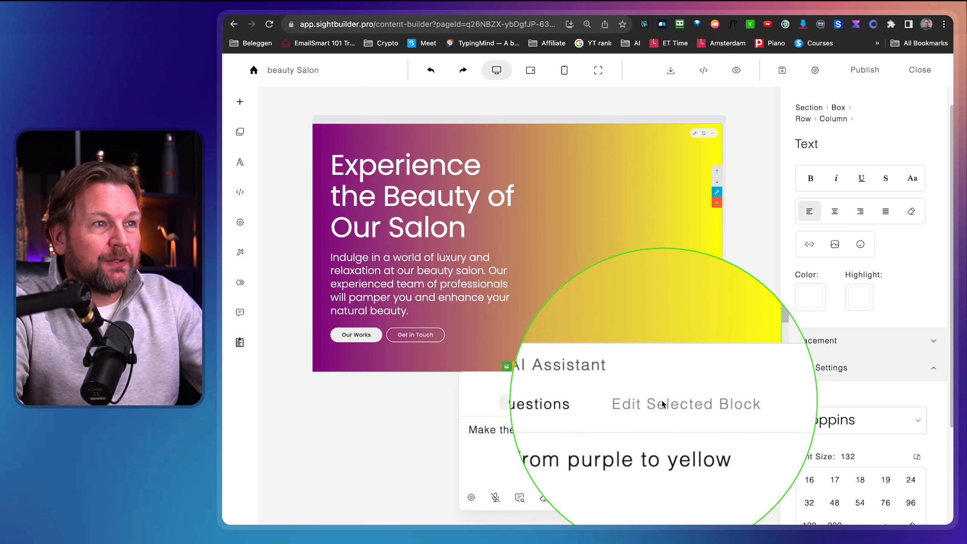
- Select the large heading in the dark section and apply the purple-to-yellow font gradient prompt in Edit Selected Block mode
left_click(412, 194)
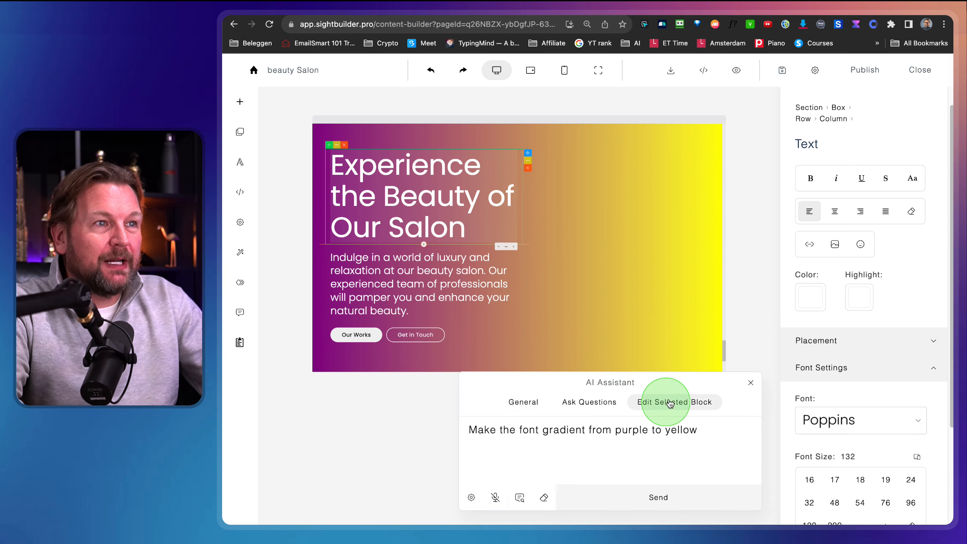
scroll(605, 236, "up", 5)
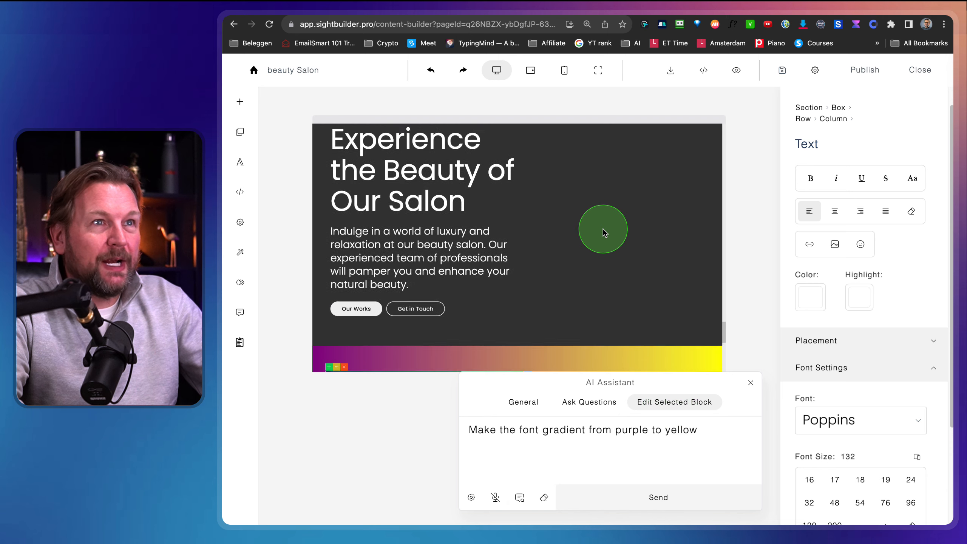
left_click(434, 218)
left_click(668, 407)
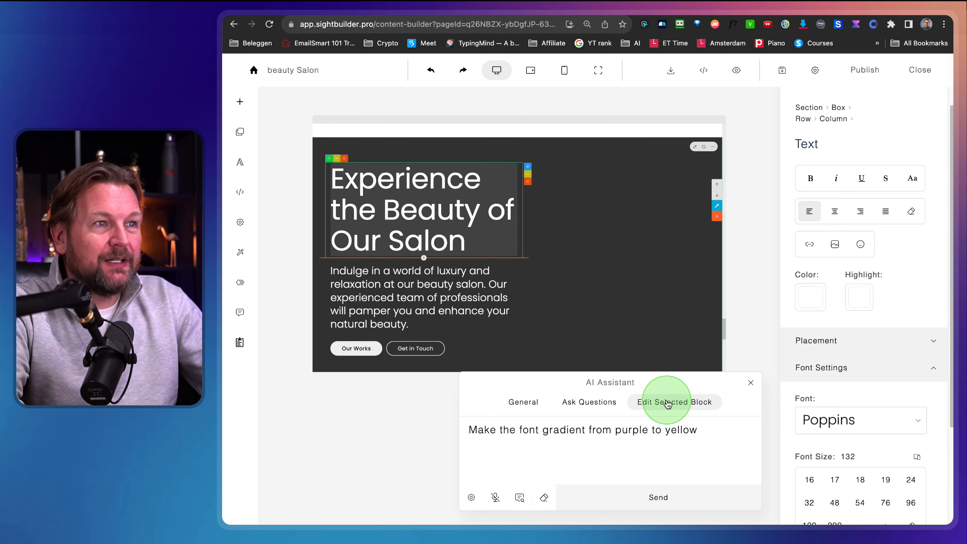
left_click(654, 497)
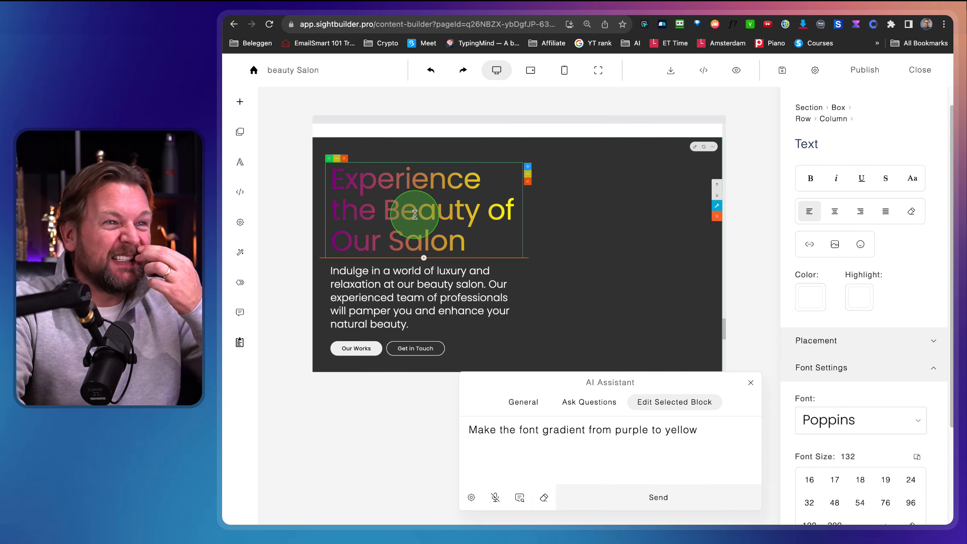
- Try the block-editing prompt "Make the font gradient from purple to blue" on the dark section's heading, and undo the change
left_click(682, 344)
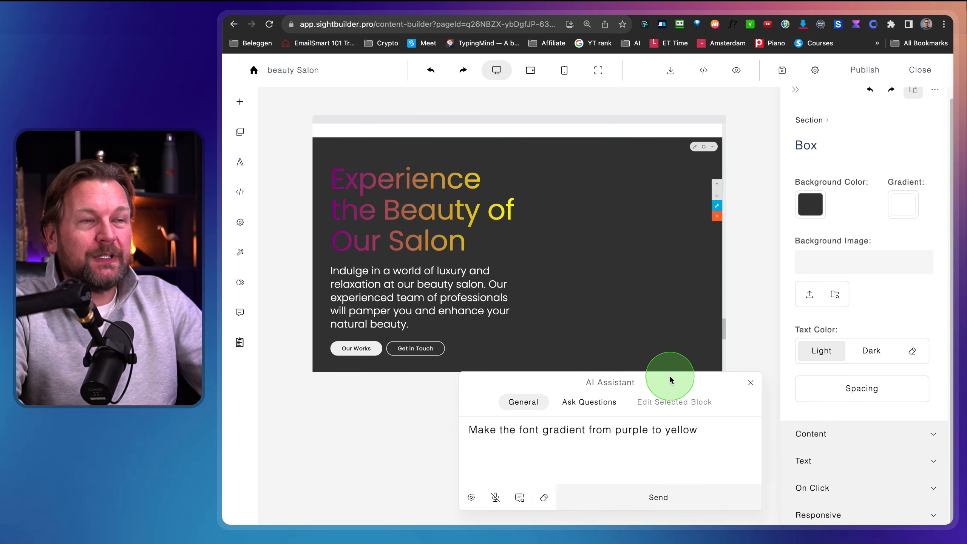
key("alt+z")
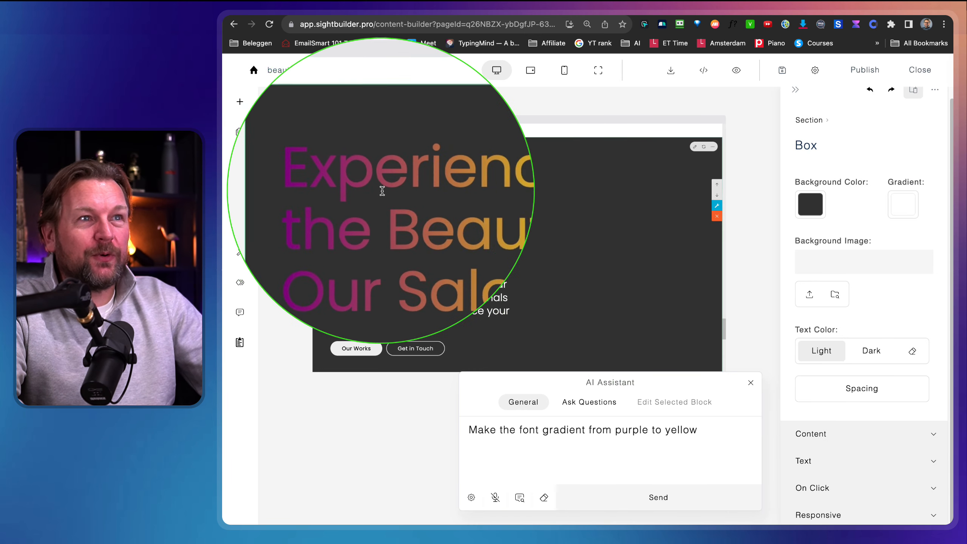
key("alt+z")
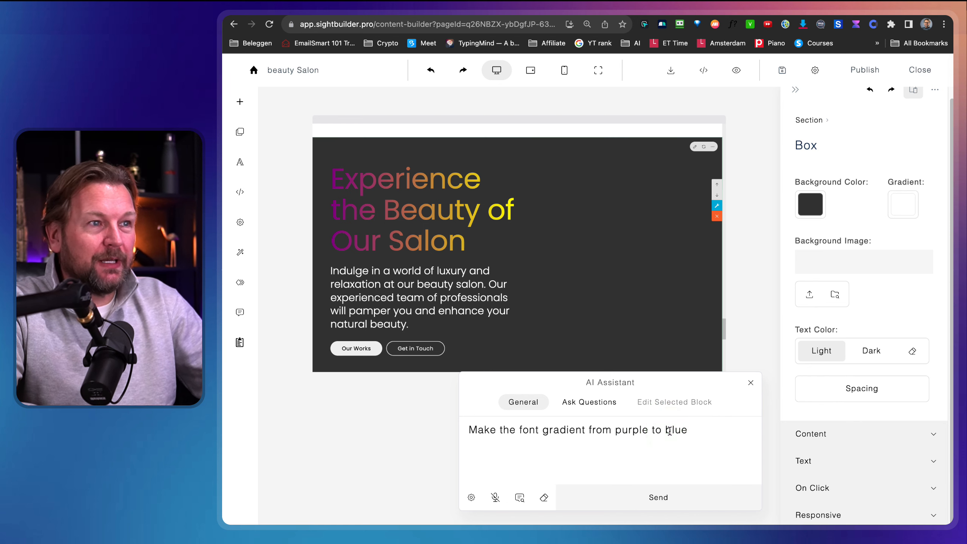
left_click(409, 208)
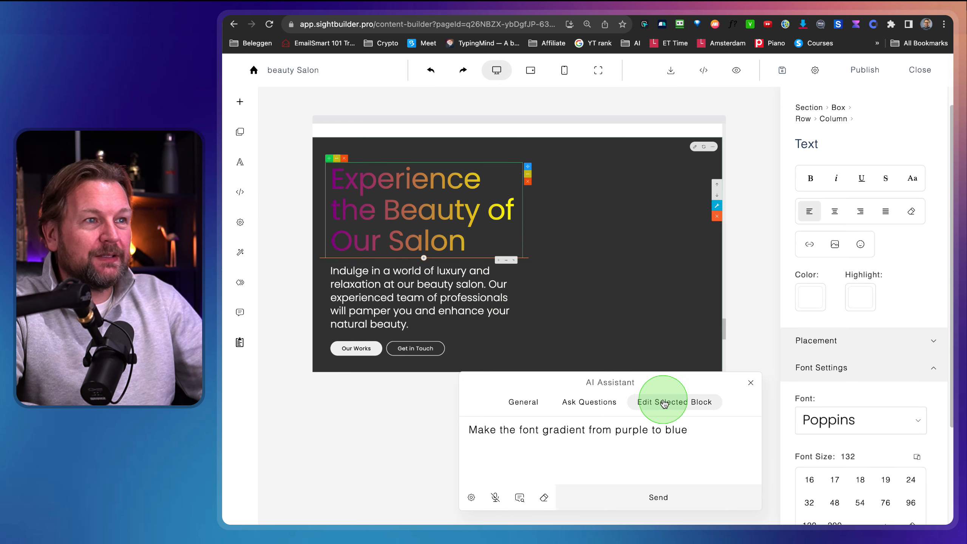
left_click(658, 495)
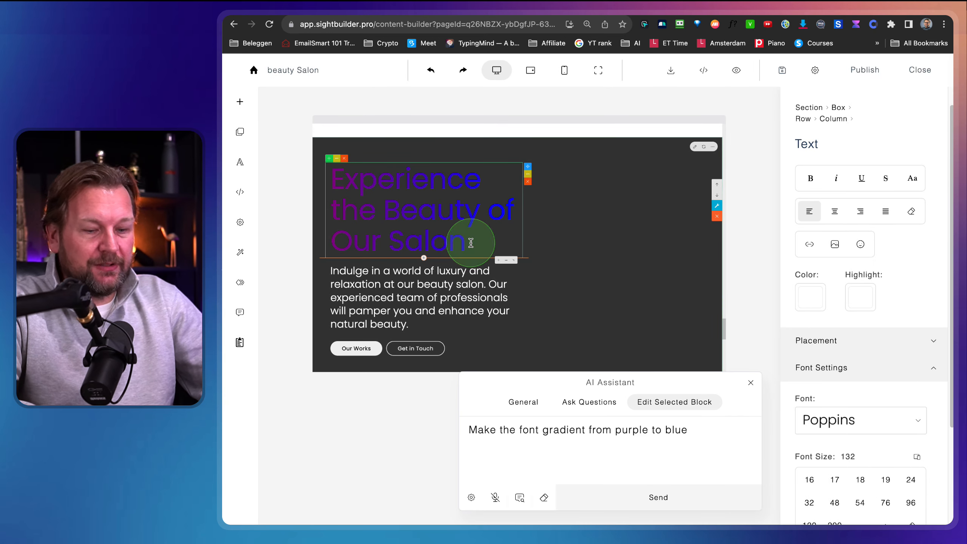
left_click(429, 71)
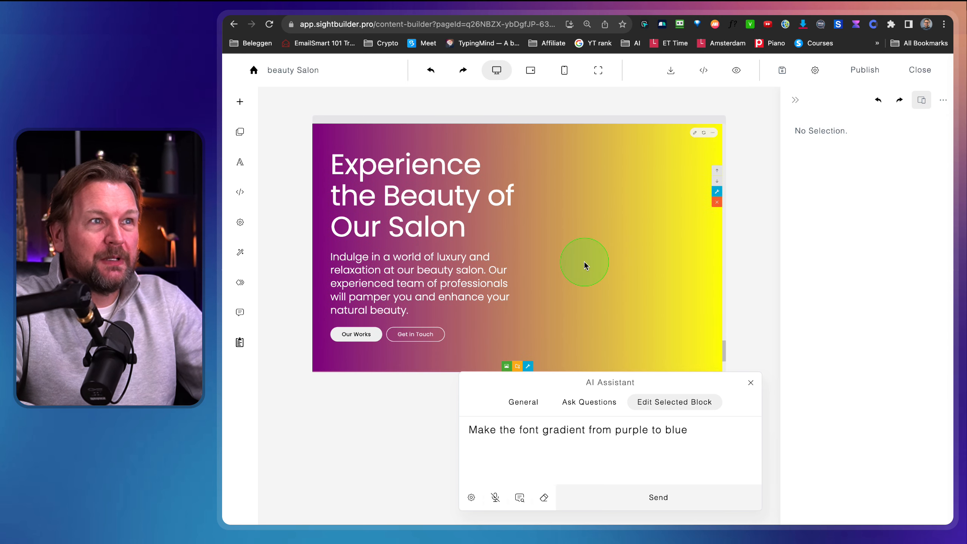
- Close the AI Assistant and add the plain single-paragraph section from the Basic templates below the gradient section
left_click(749, 384)
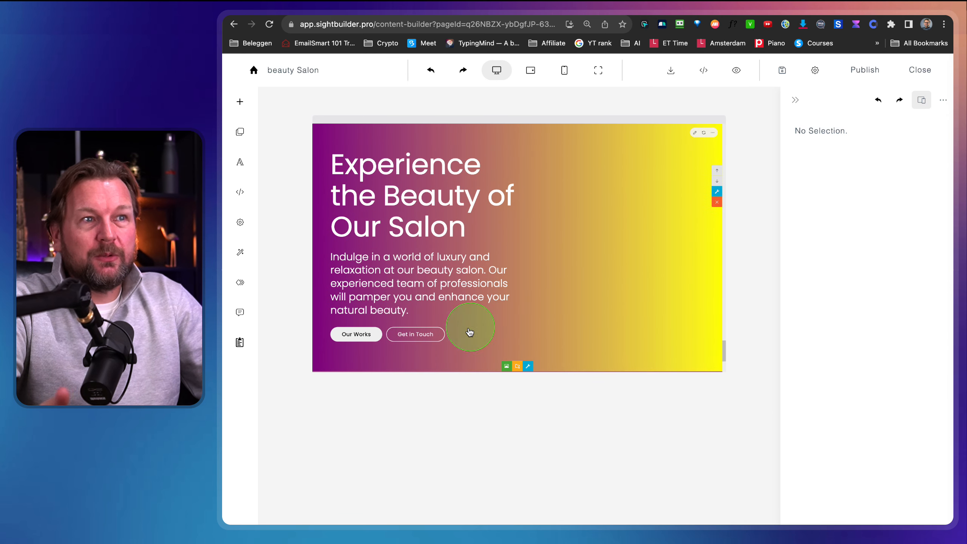
left_click(235, 104)
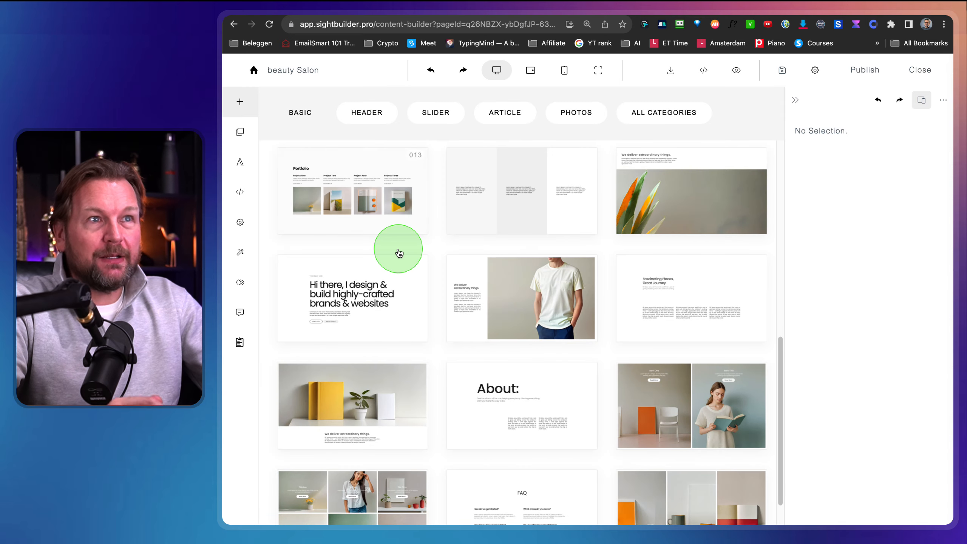
scroll(397, 253, "down", 2)
scroll(398, 253, "up", 5)
scroll(399, 253, "up", 5)
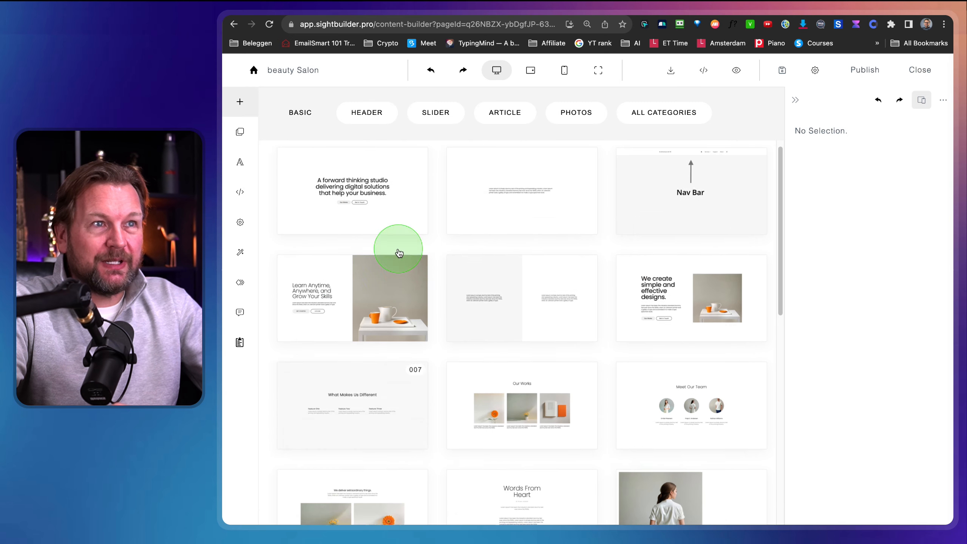
left_click(511, 223)
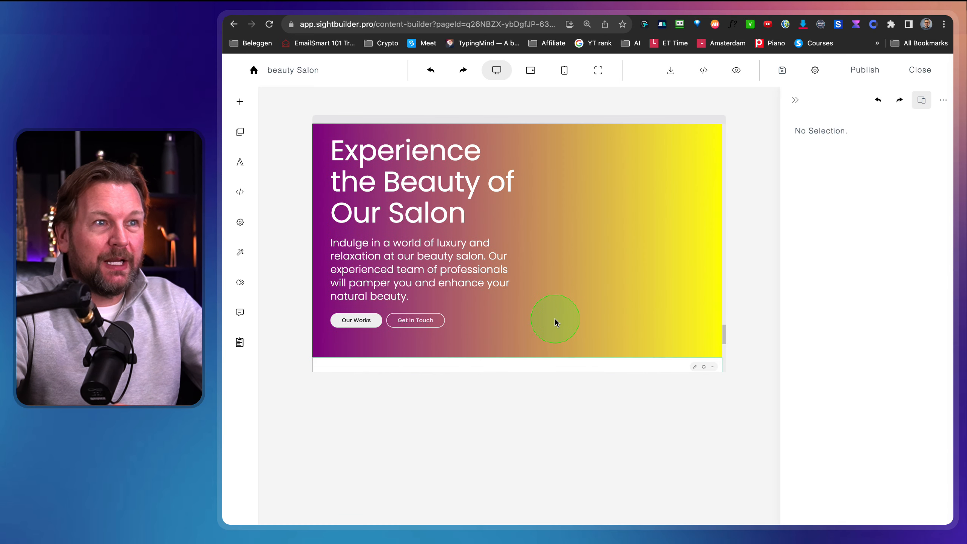
- Add the "We create simple and effective designs." section with the tableware image from the Basic templates
left_click(241, 102)
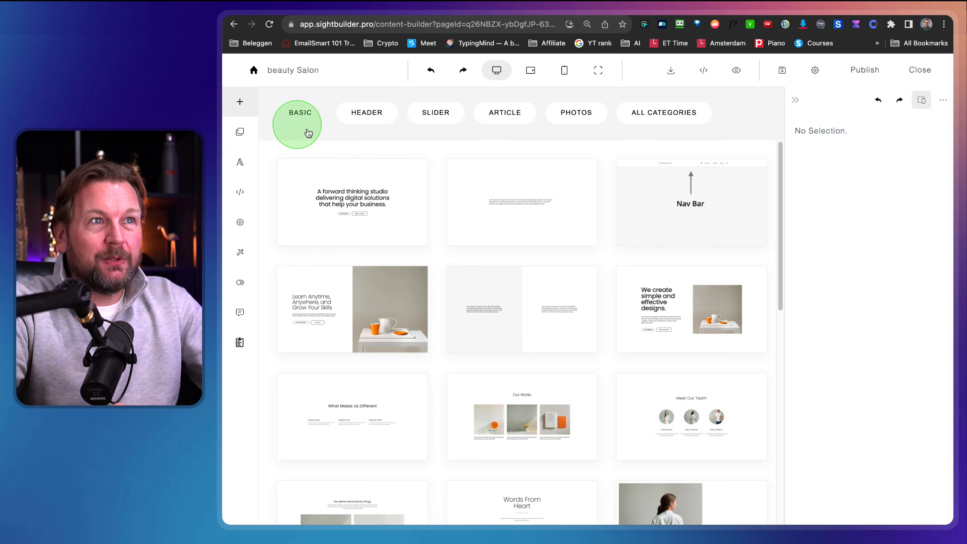
scroll(539, 277, "down", 1)
left_click(689, 279)
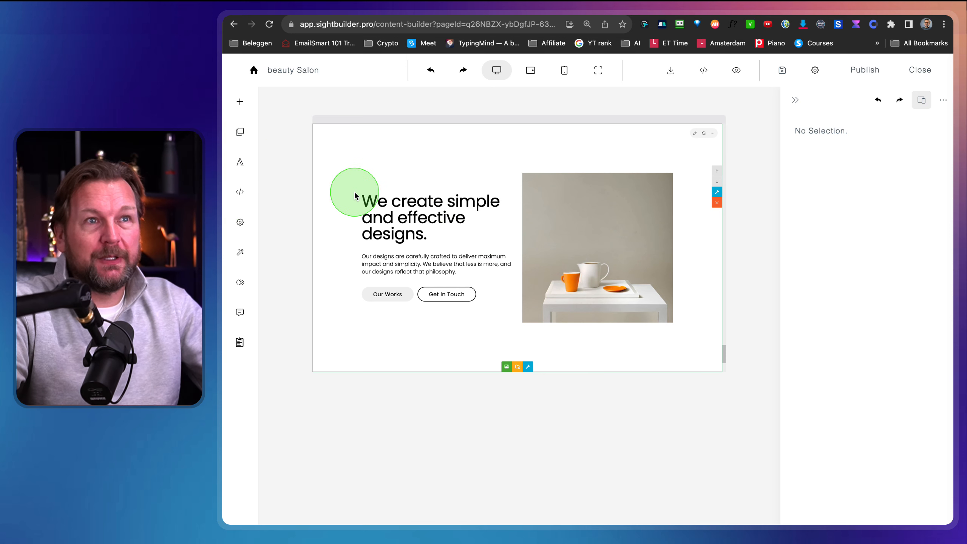
- Open the animation presets and apply Zoom In to the "We create simple and effective designs." section
left_click(239, 255)
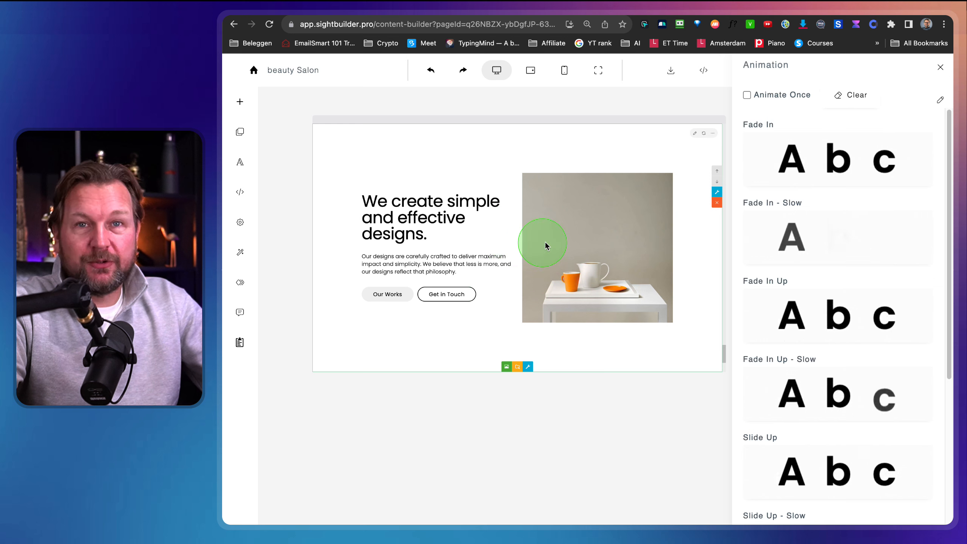
scroll(836, 365, "down", 5)
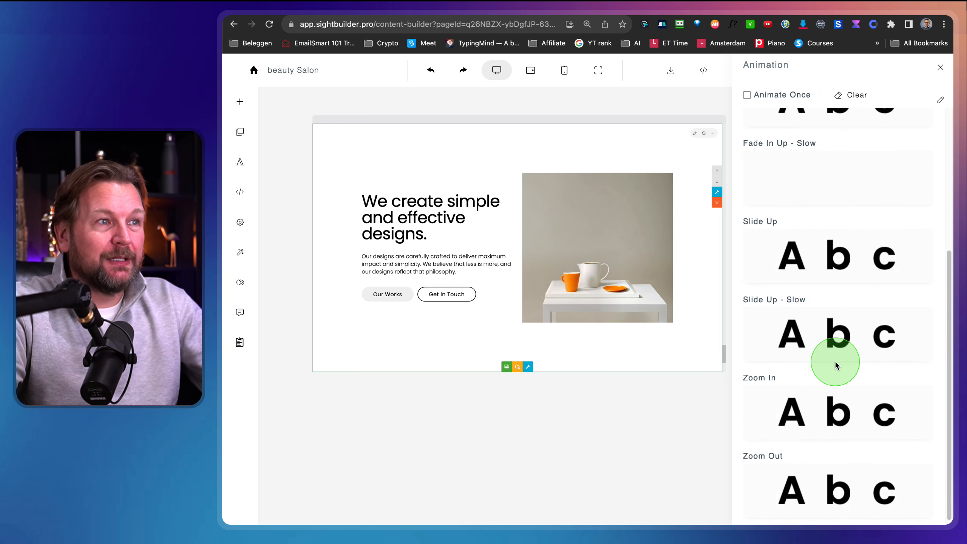
left_click(828, 408)
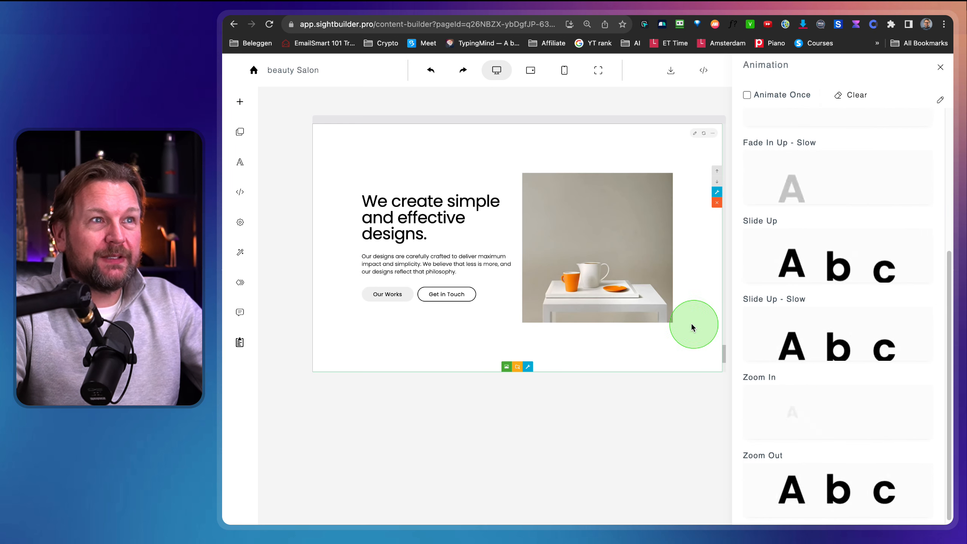
- Try Slide Up - Slow, Zoom In, Zoom Out and the fade presets on the lorem ipsum section, and settle on Slide Up
scroll(641, 280, "up", 3)
left_click(560, 218)
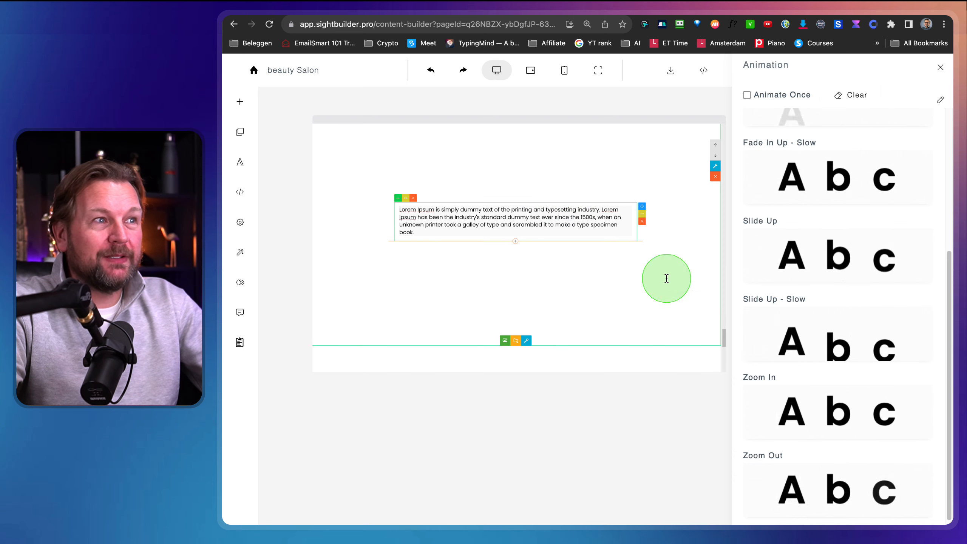
left_click(841, 335)
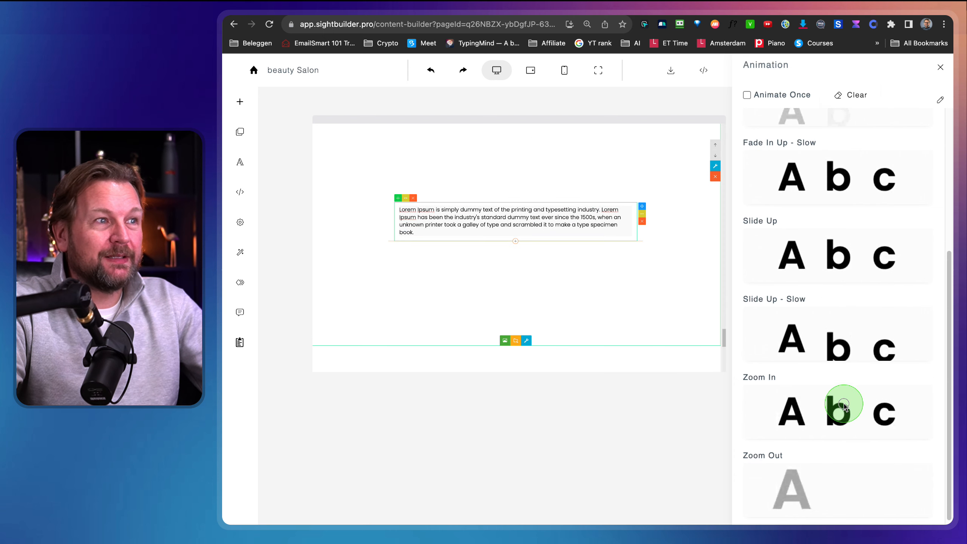
left_click(843, 405)
left_click(834, 480)
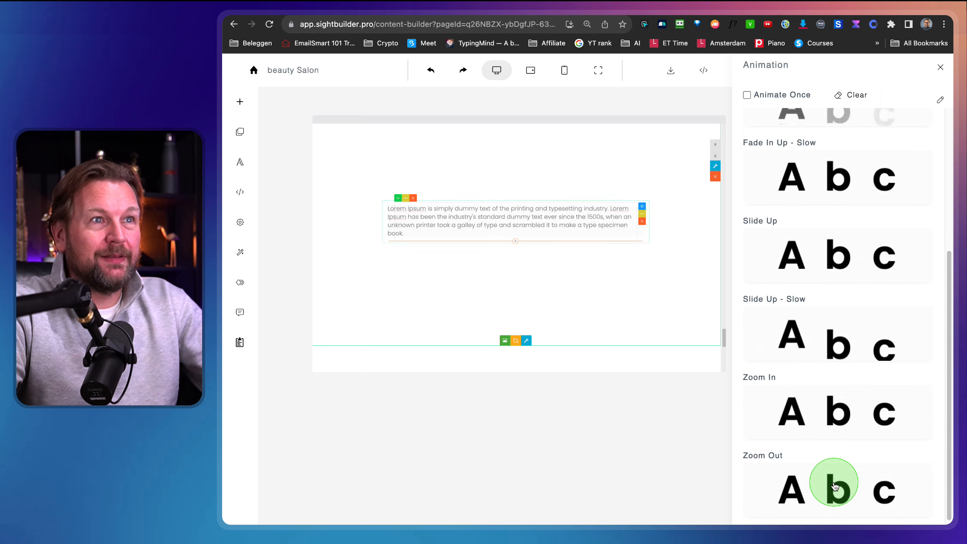
left_click(819, 179)
scroll(817, 174, "up", 5)
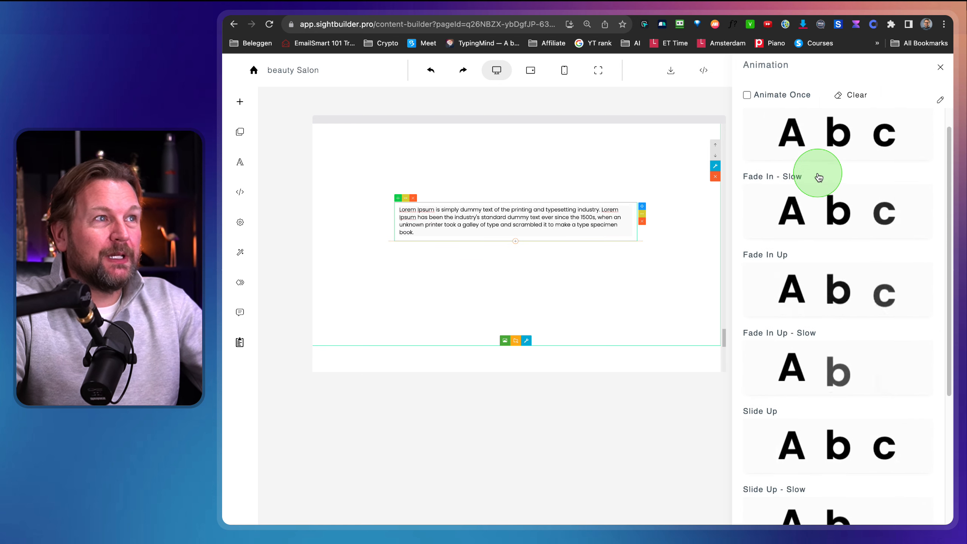
left_click(829, 149)
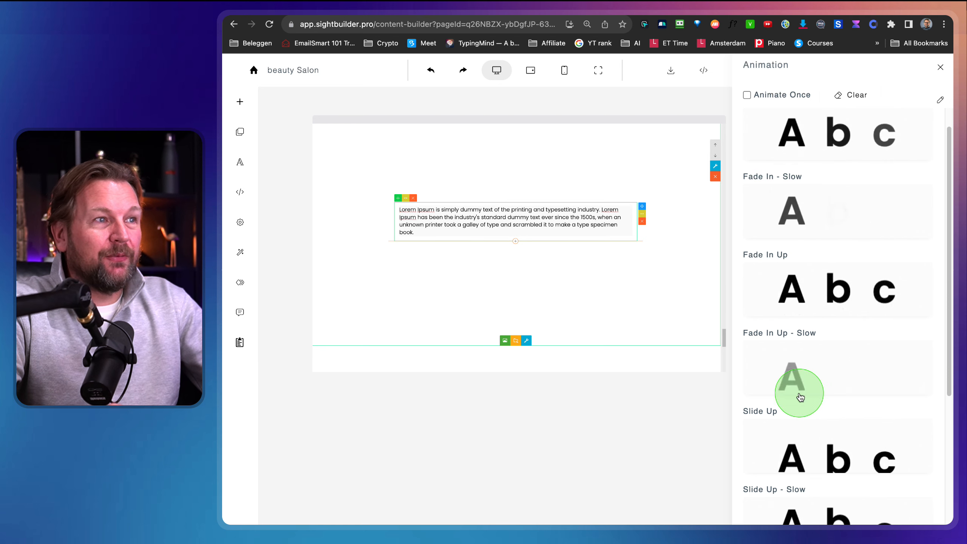
left_click(790, 444)
- Apply the Zoom Out animation to the purple-to-yellow gradient section and check the section animations along the page
scroll(667, 311, "up", 5)
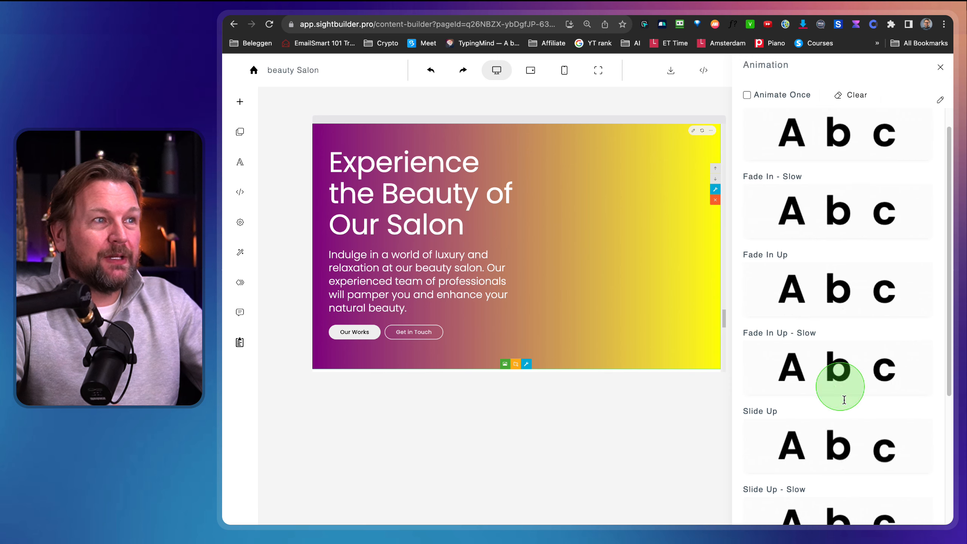
scroll(848, 457, "down", 5)
left_click(848, 480)
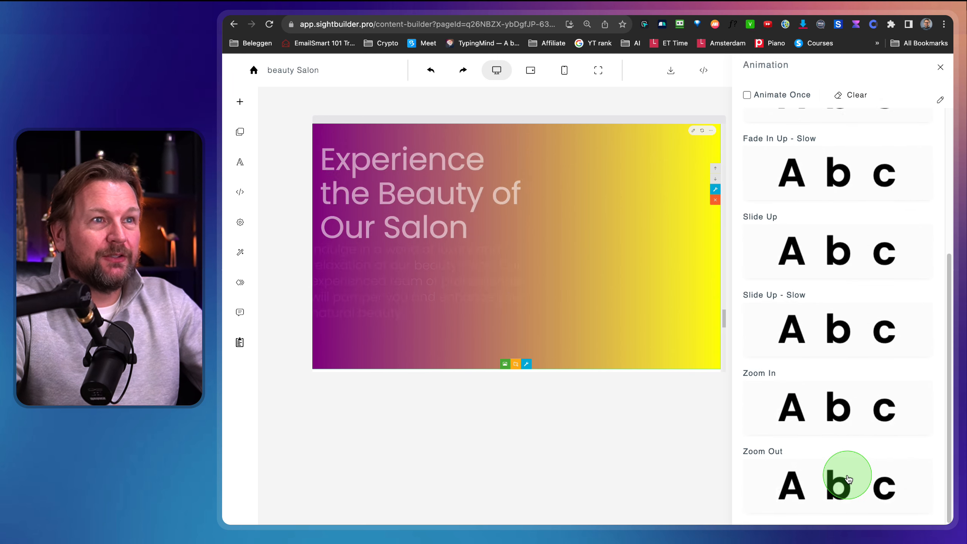
scroll(660, 255, "up", 8)
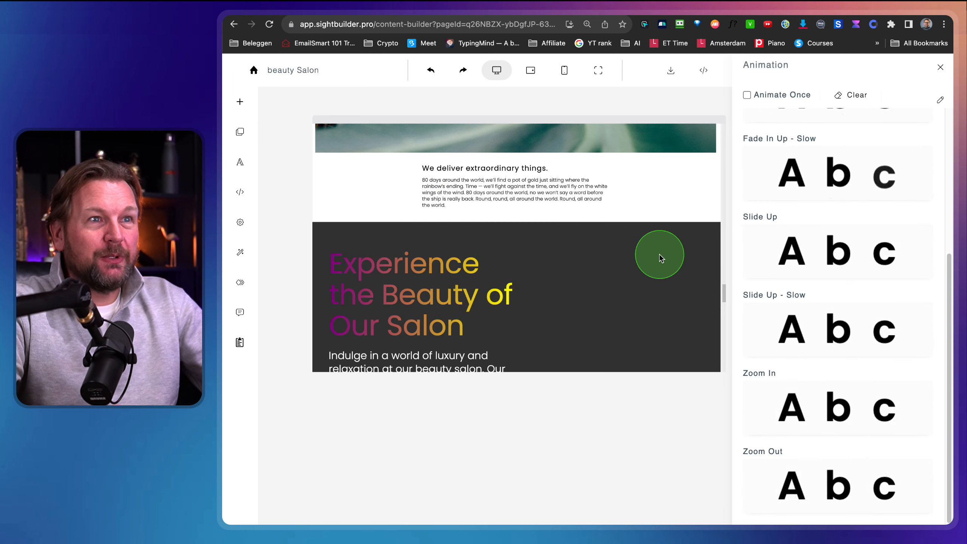
scroll(660, 257, "down", 8)
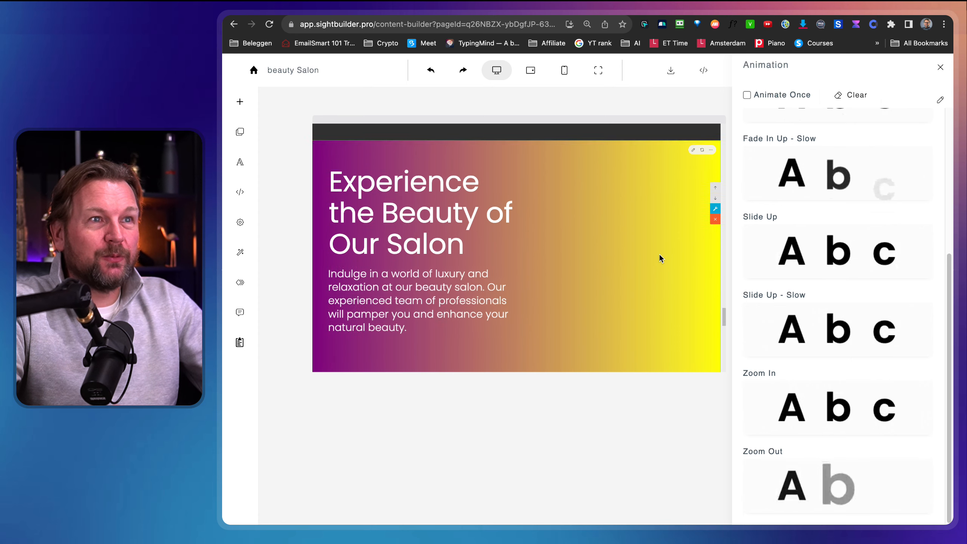
scroll(660, 257, "down", 5)
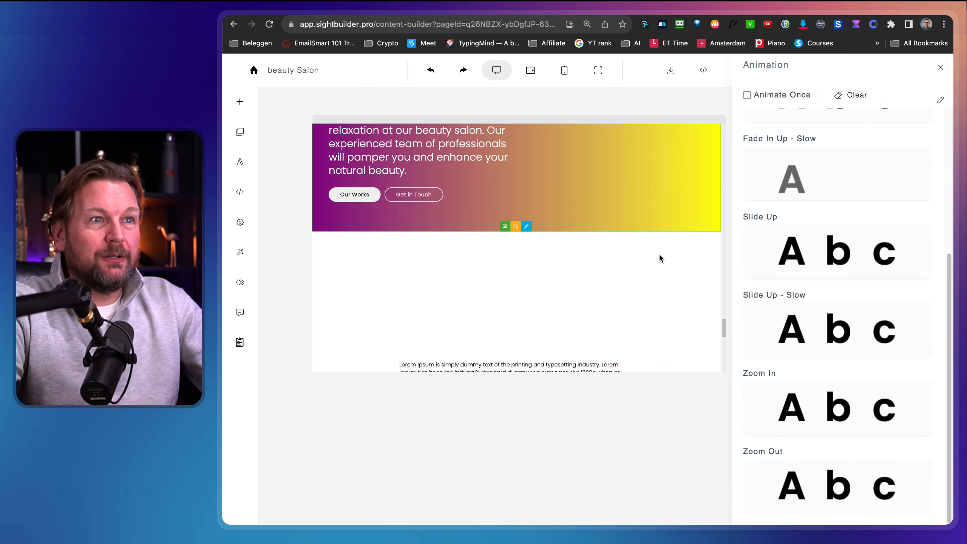
scroll(659, 258, "down", 6)
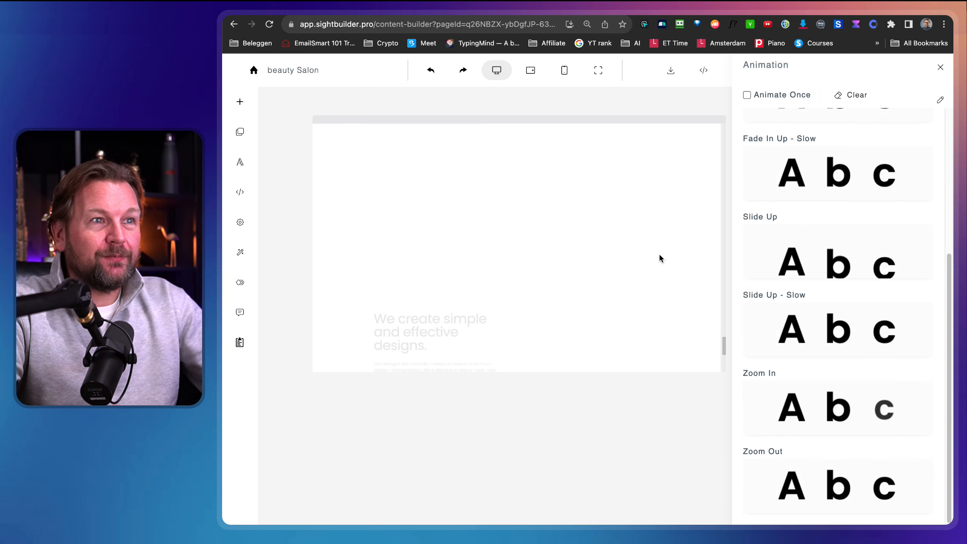
scroll(658, 254, "down", 1)
- Clear the animation of the section with the tableware image and open the detailed animation settings
left_click(629, 207)
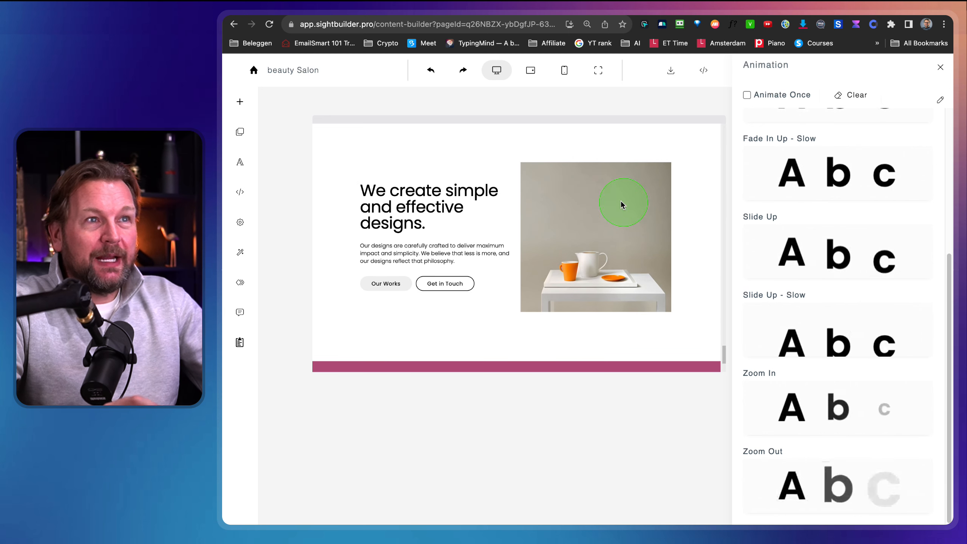
left_click(344, 215)
left_click(860, 100)
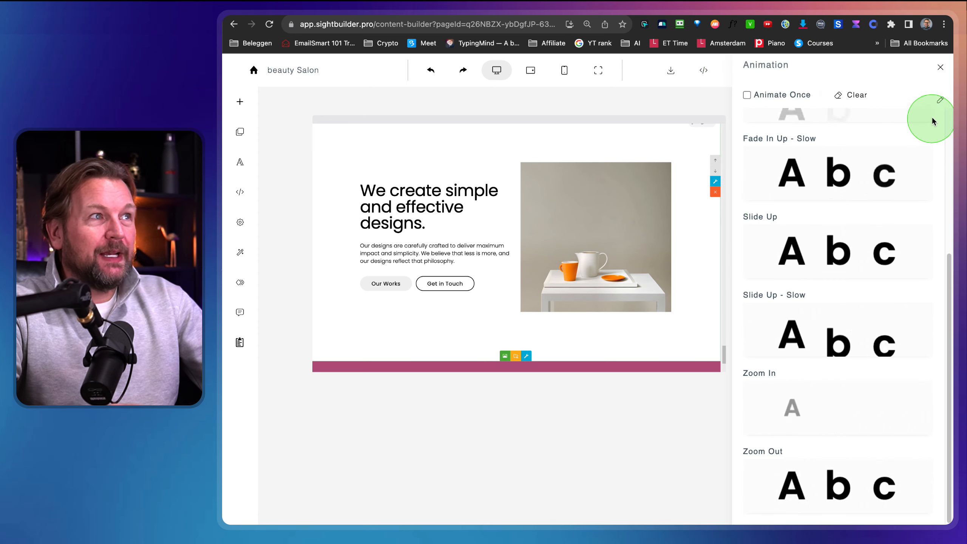
left_click(939, 100)
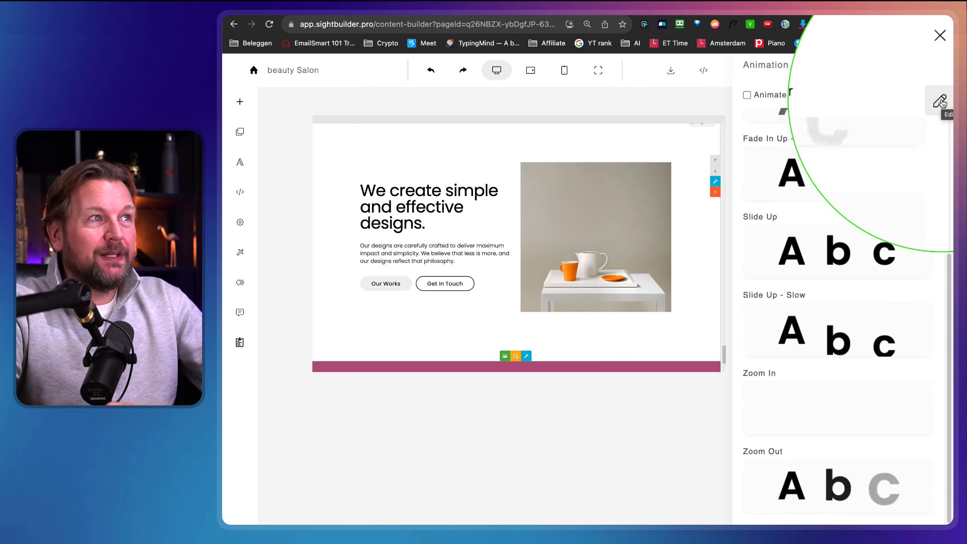
left_click(940, 100)
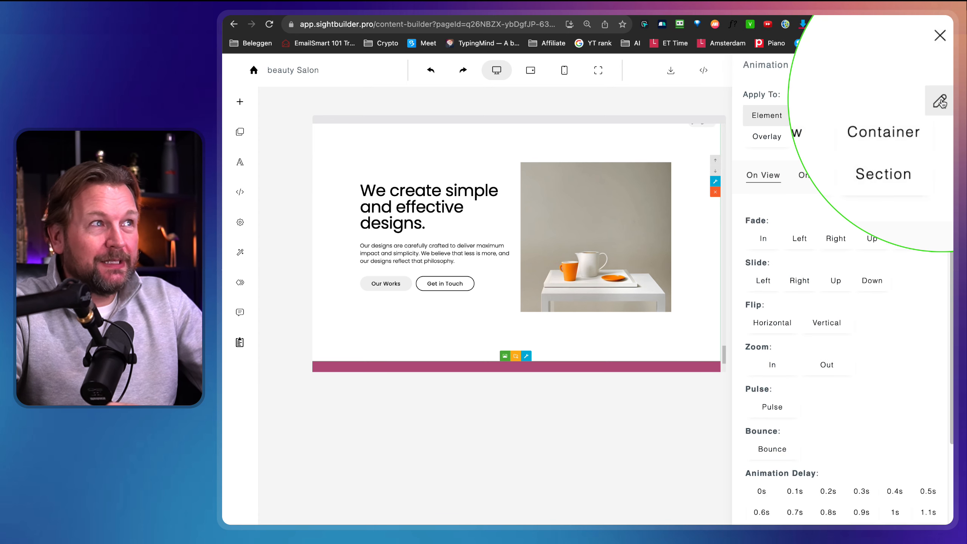
- Try fade, slide, flip and zoom effects in On View mode on the tableware image, and apply Zoom Out
left_click(591, 231)
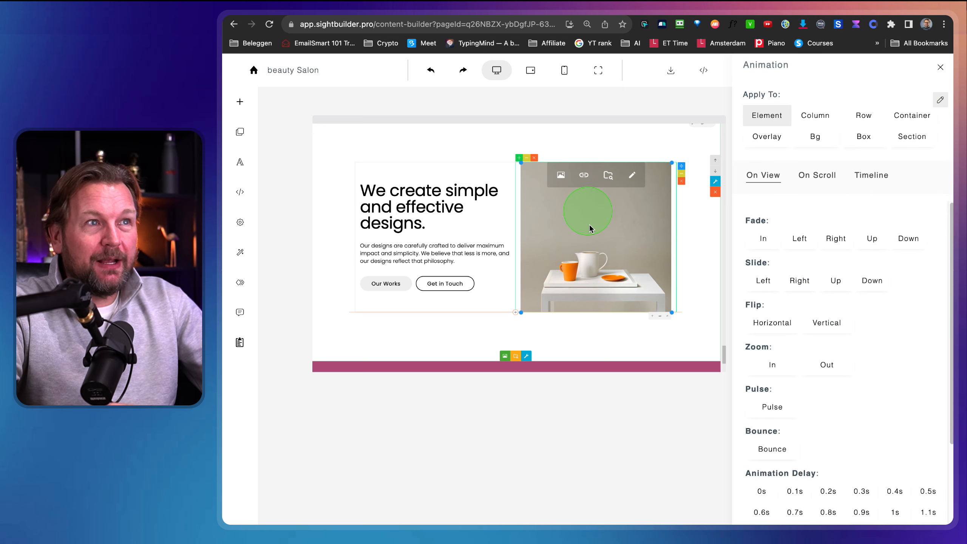
left_click(751, 288)
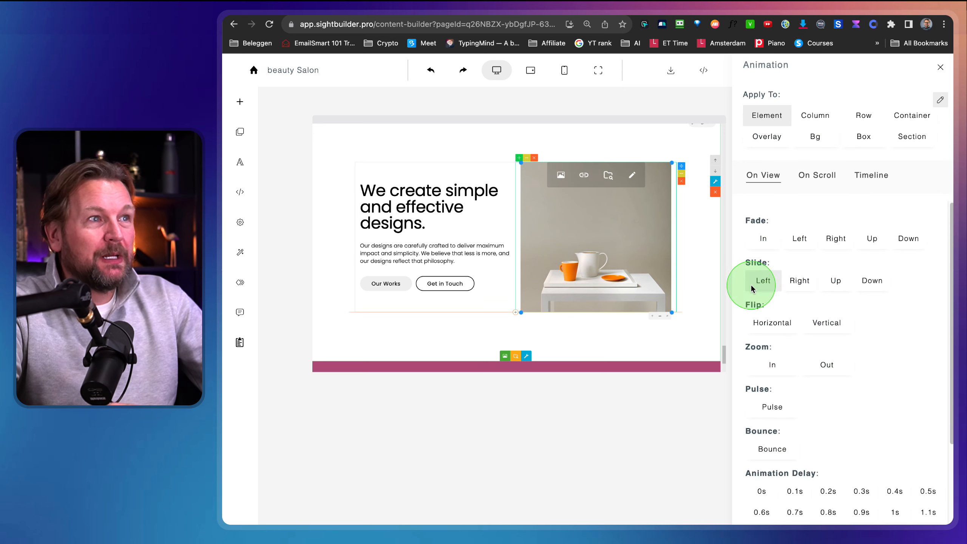
left_click(765, 248)
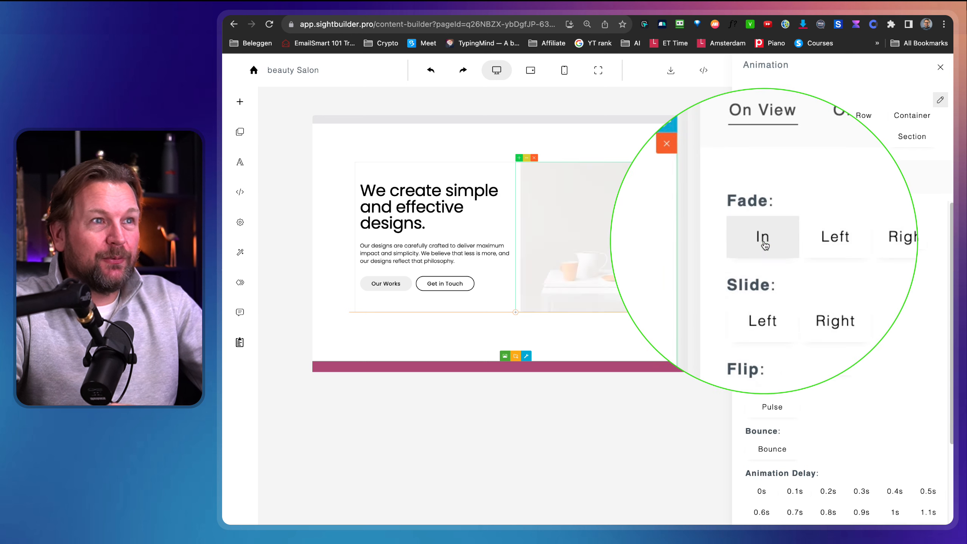
left_click(864, 280)
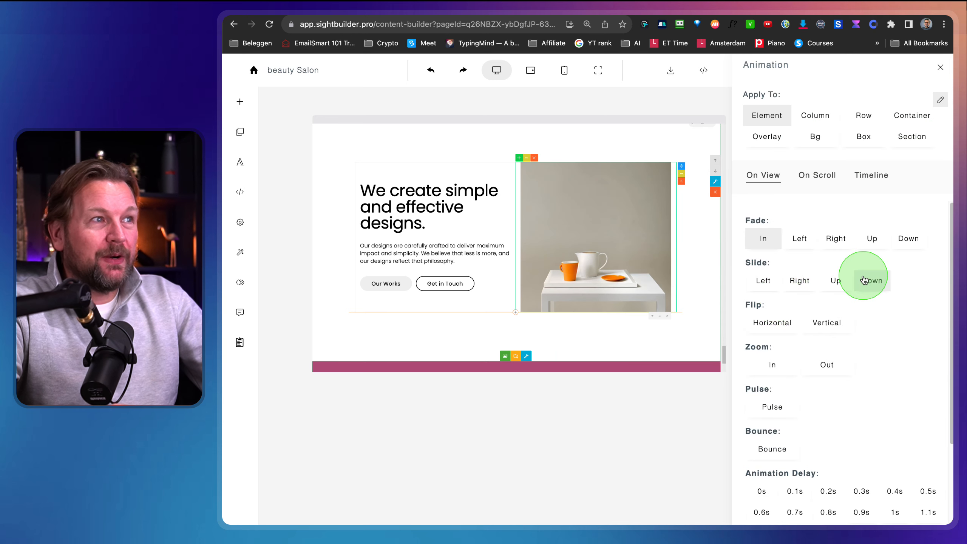
left_click(835, 282)
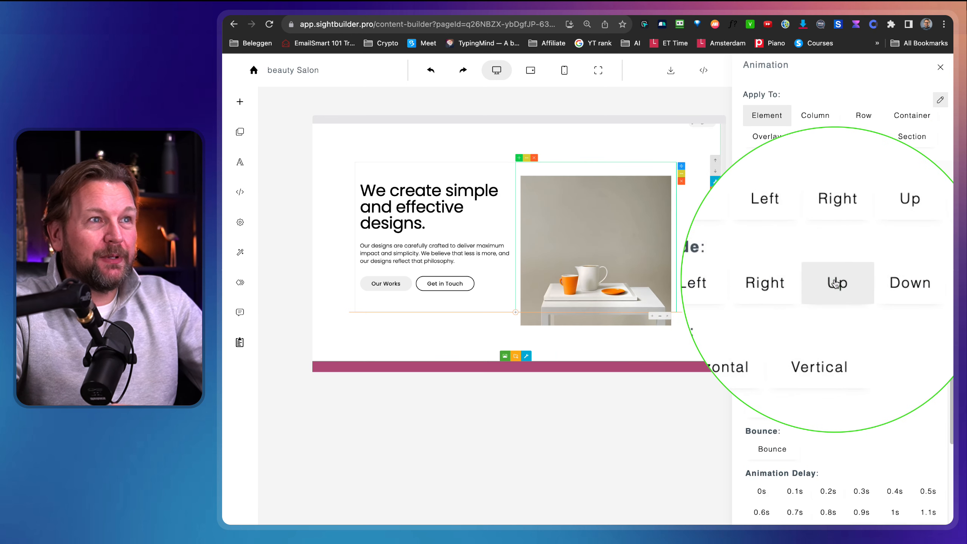
left_click(774, 323)
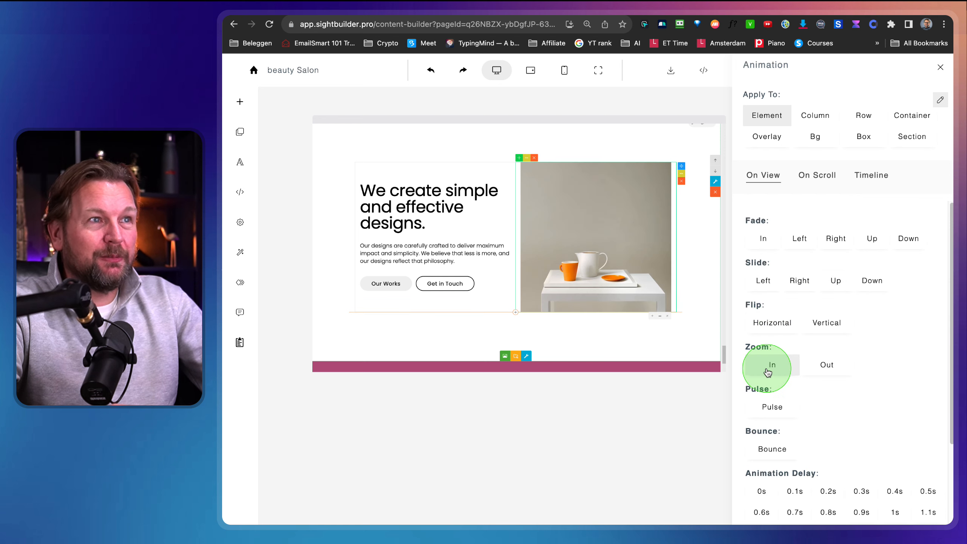
left_click(806, 372)
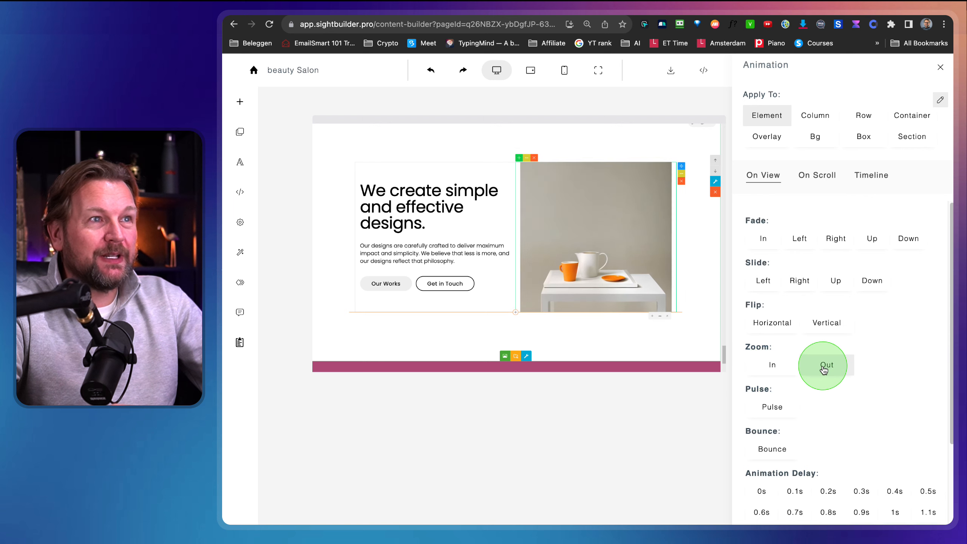
- Check how the tableware image animates as its section comes into view, and close the animation settings
left_click(645, 350)
scroll(645, 348, "up", 9)
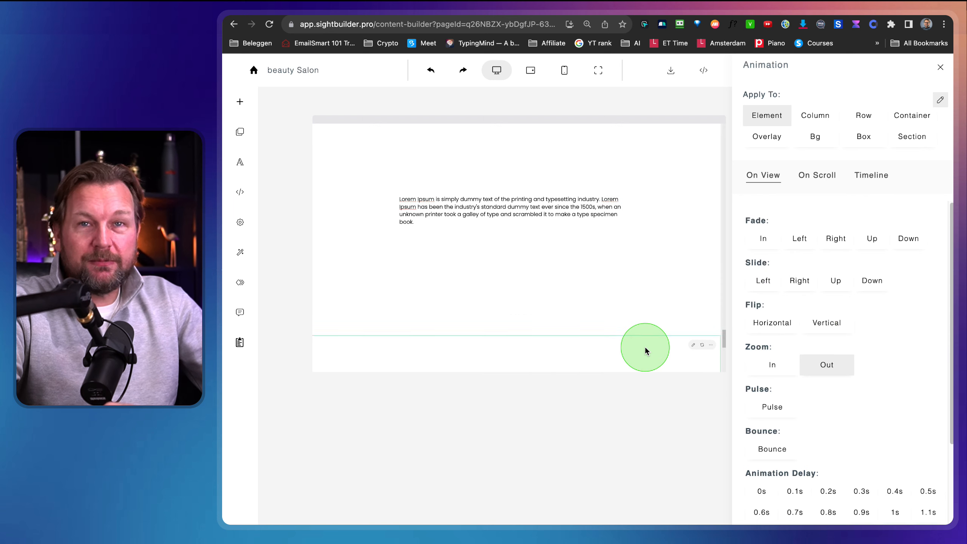
scroll(645, 347, "down", 6)
scroll(645, 347, "down", 4)
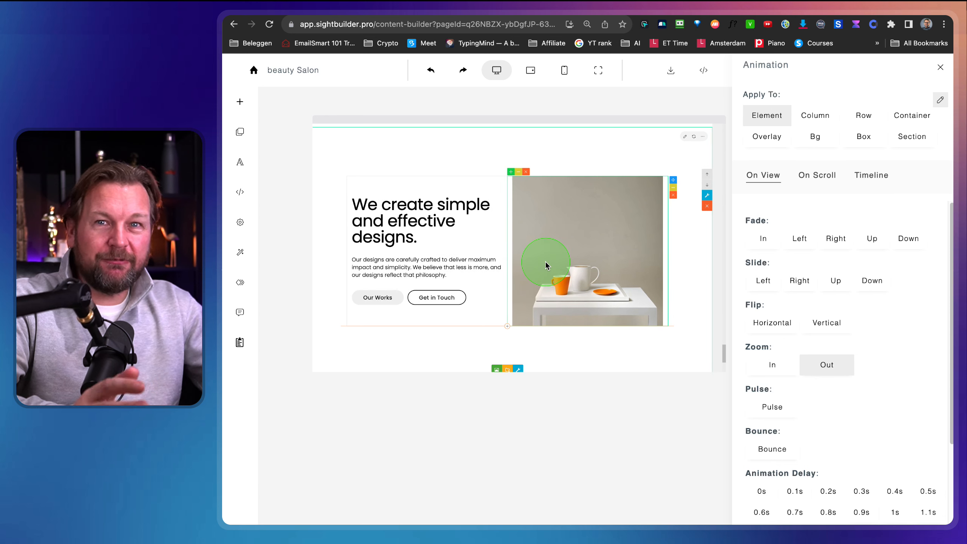
left_click(940, 68)
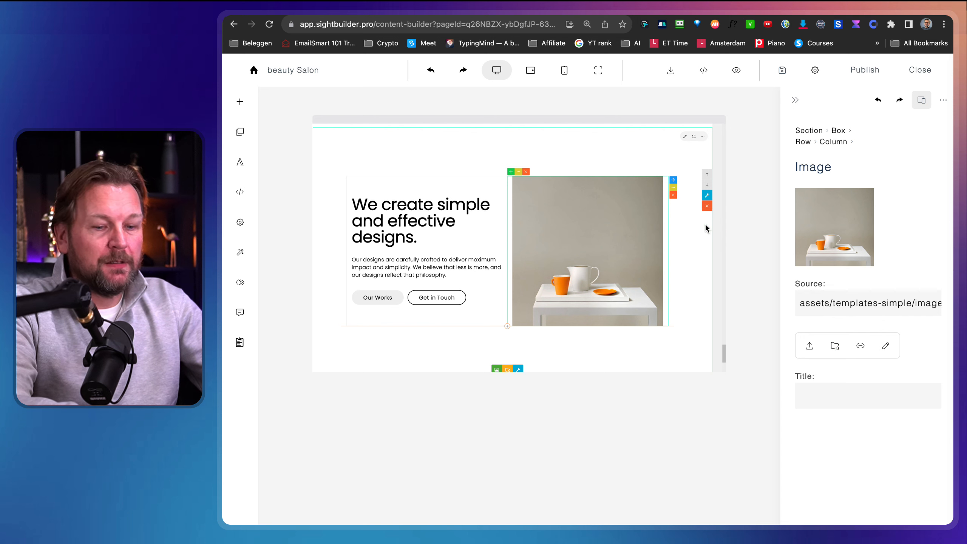
- Set the typography styles to apply to the whole page and try the Special Elite & Encode Sans style
left_click(246, 166)
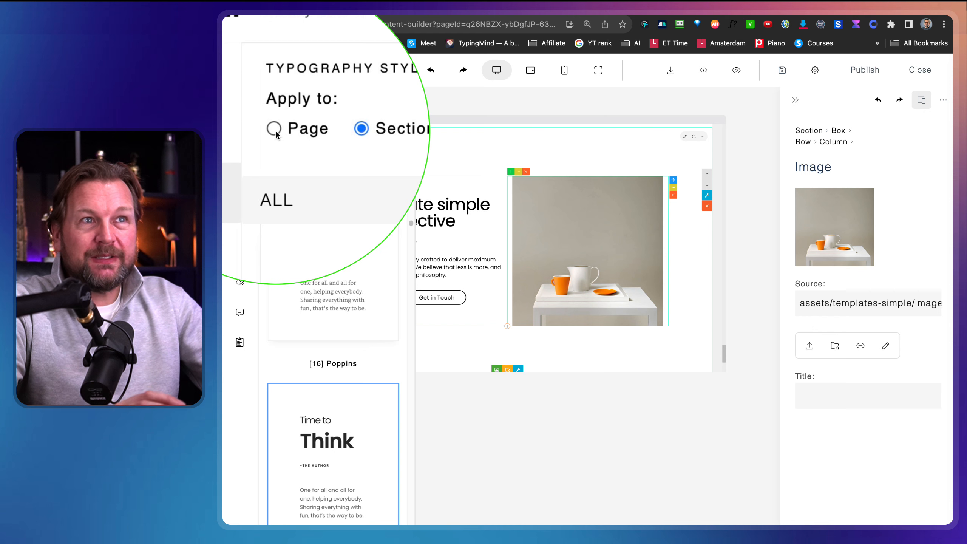
left_click(274, 130)
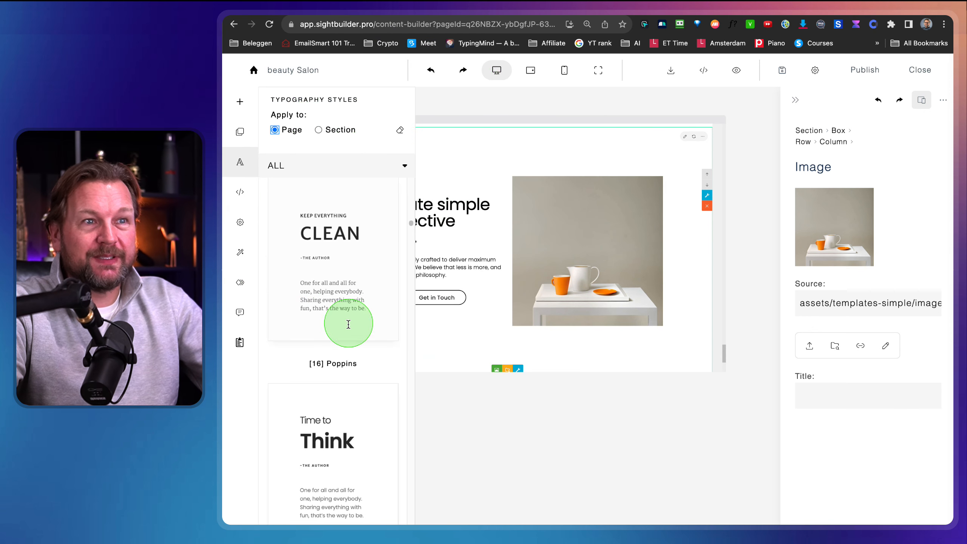
scroll(348, 327, "down", 1)
scroll(336, 363, "down", 10)
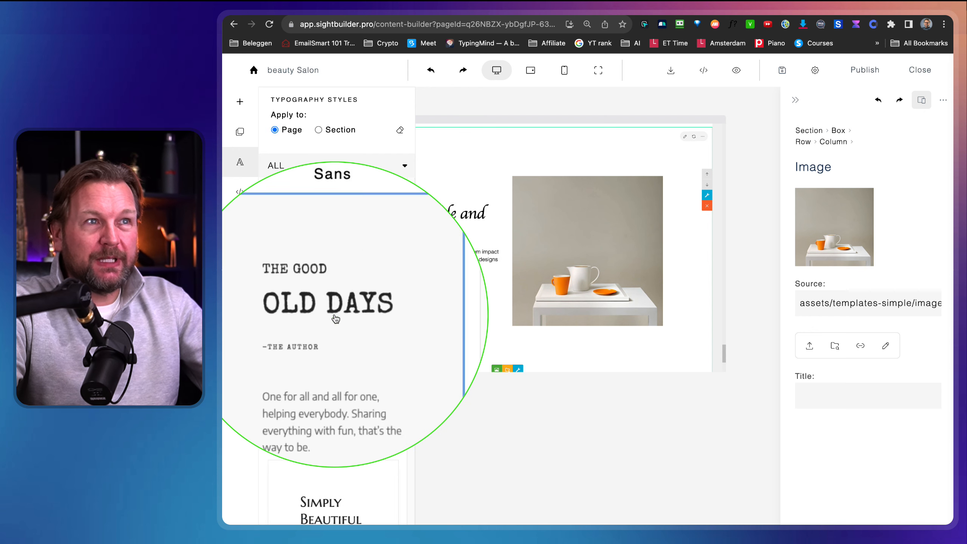
left_click(335, 319)
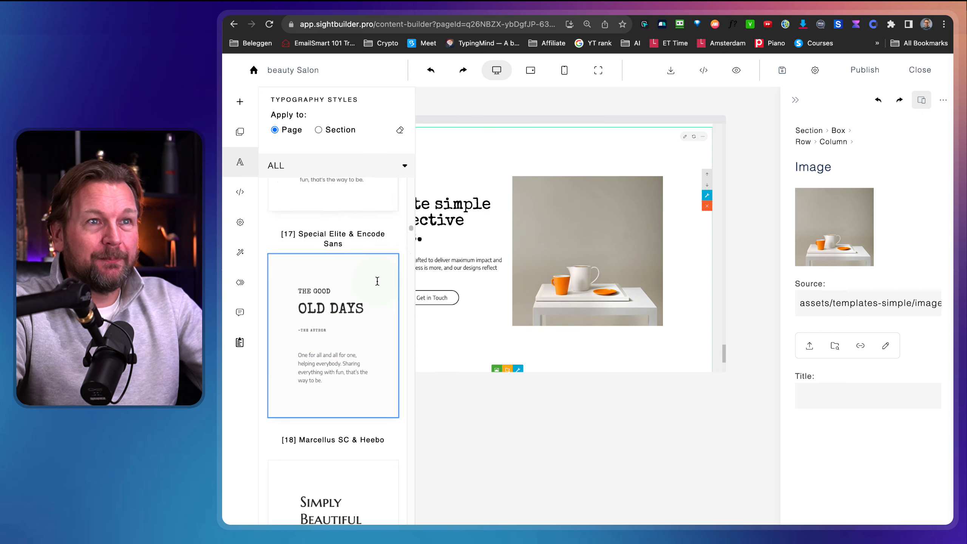
- Apply the Bad Script typography style, number 23, to the whole page and close the style list
scroll(334, 313, "down", 10)
scroll(334, 313, "down", 15)
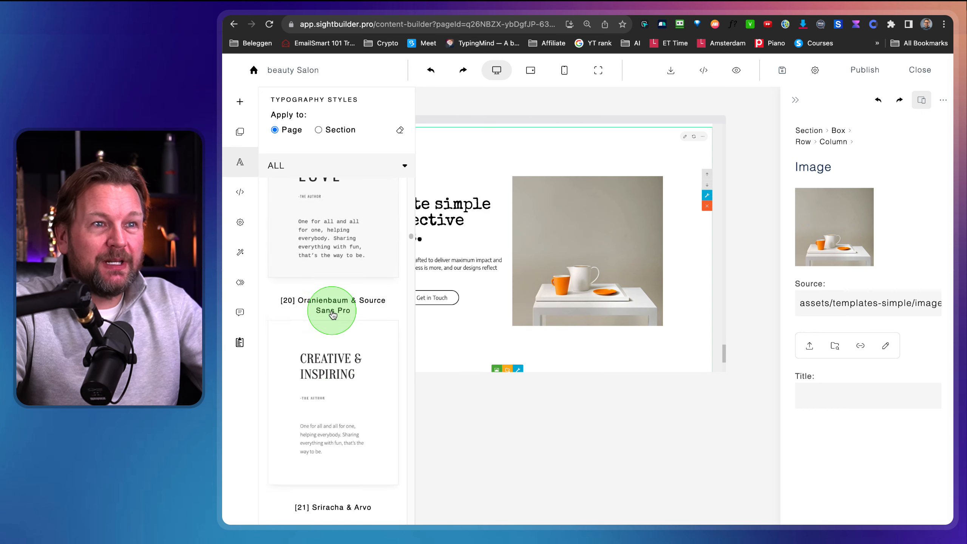
scroll(334, 315, "down", 5)
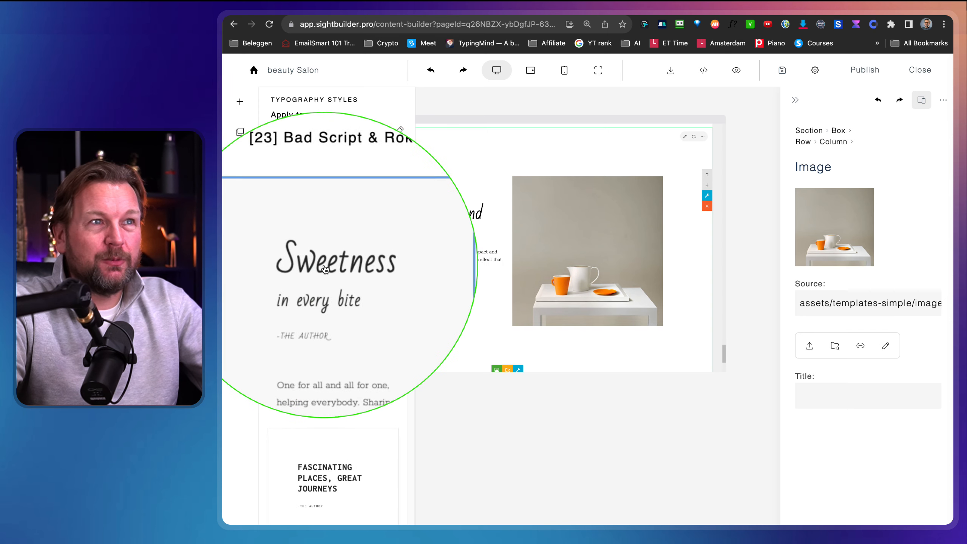
left_click(470, 322)
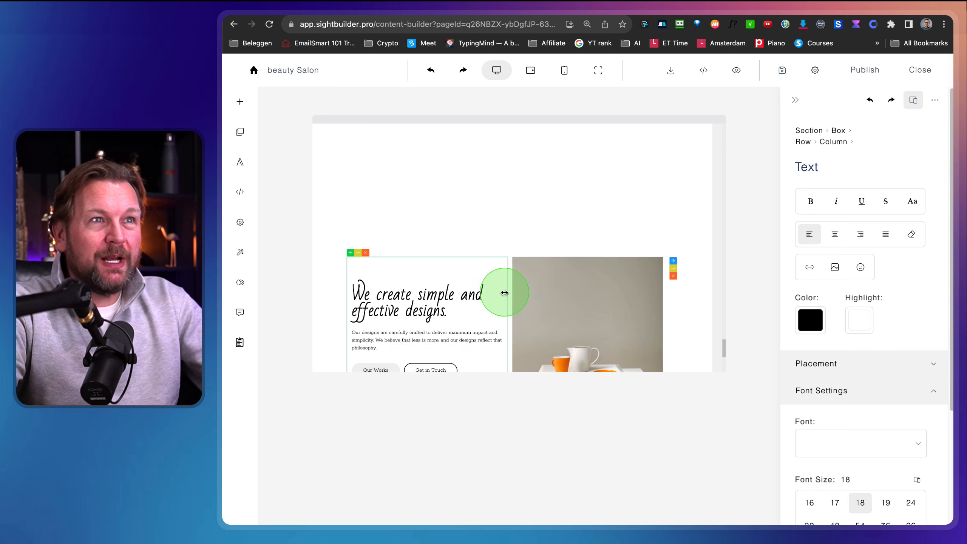
- Apply the Sacramento & Open Sans typography style, number 86, to the whole page and close the style list
scroll(505, 293, "up", 5)
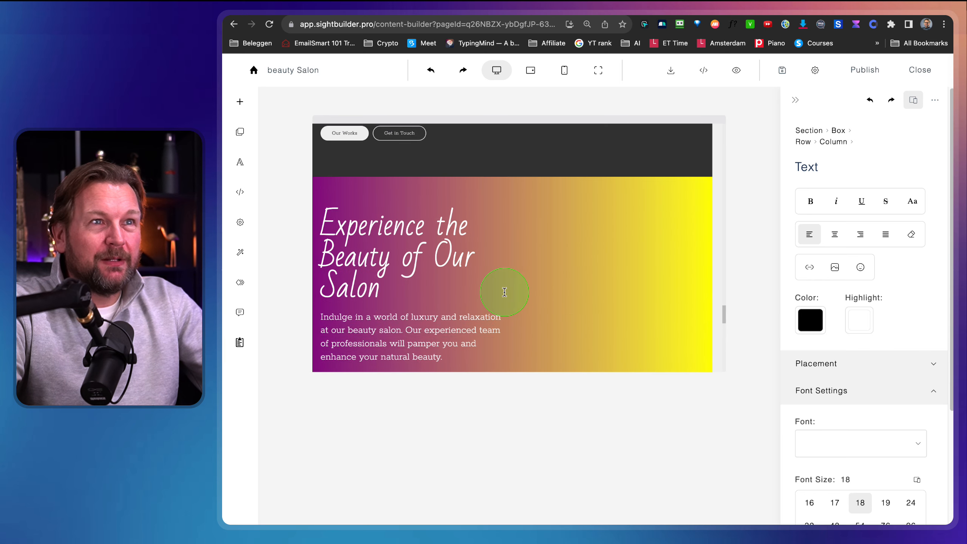
scroll(505, 292, "up", 5)
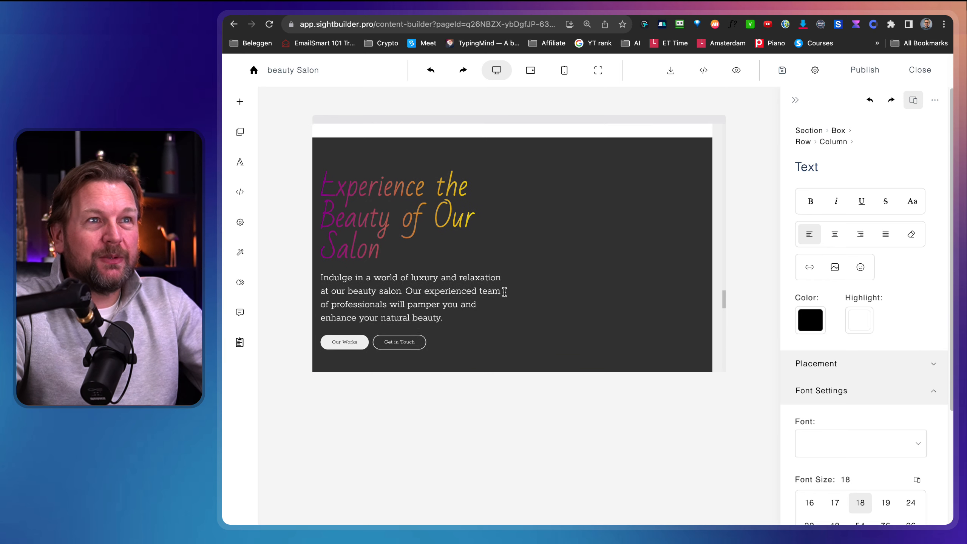
left_click(240, 163)
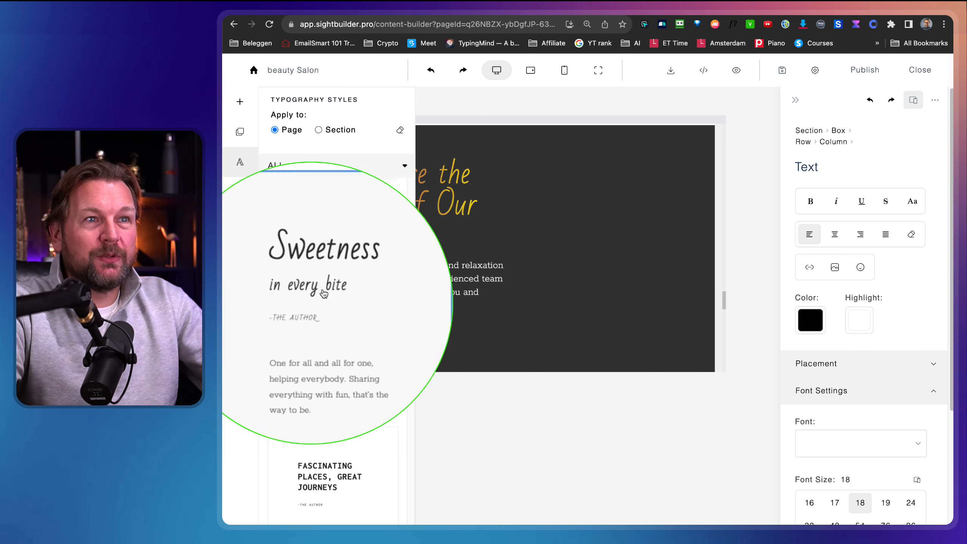
scroll(321, 338, "down", 5)
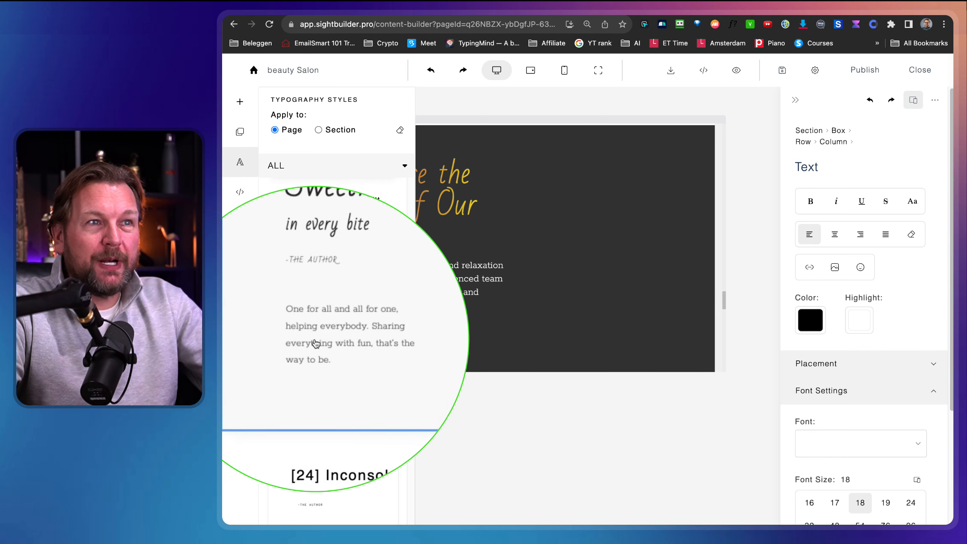
left_click(328, 337)
scroll(330, 337, "down", 5)
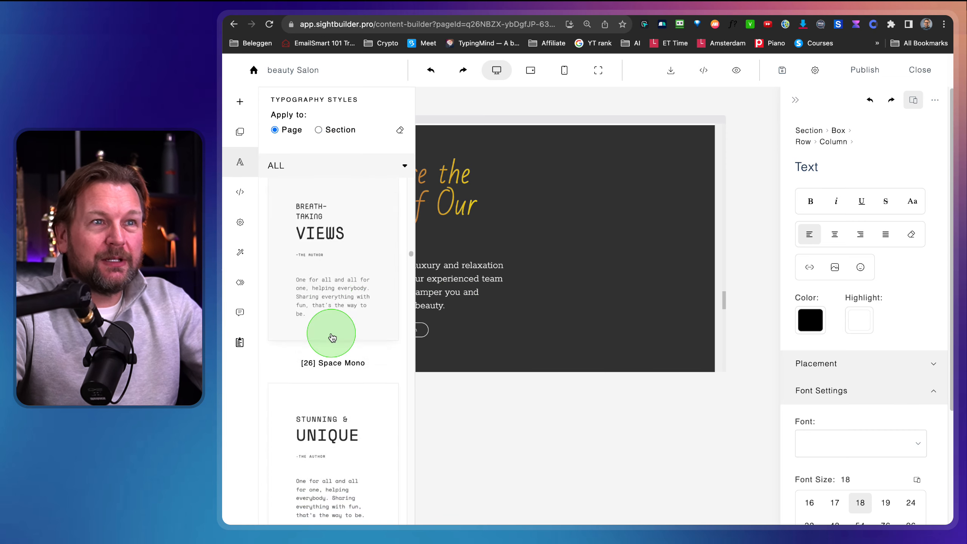
scroll(339, 335, "down", 20)
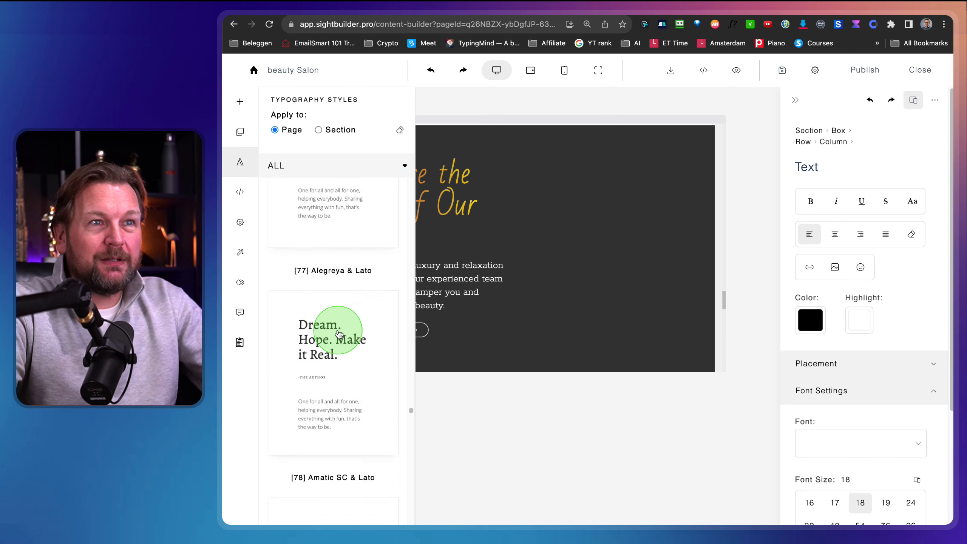
scroll(339, 333, "down", 12)
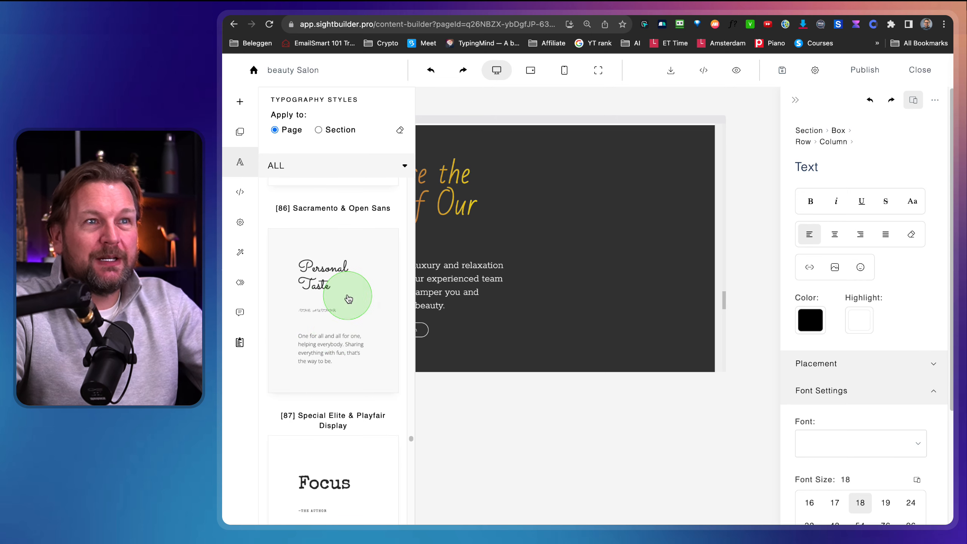
left_click(349, 299)
left_click(519, 344)
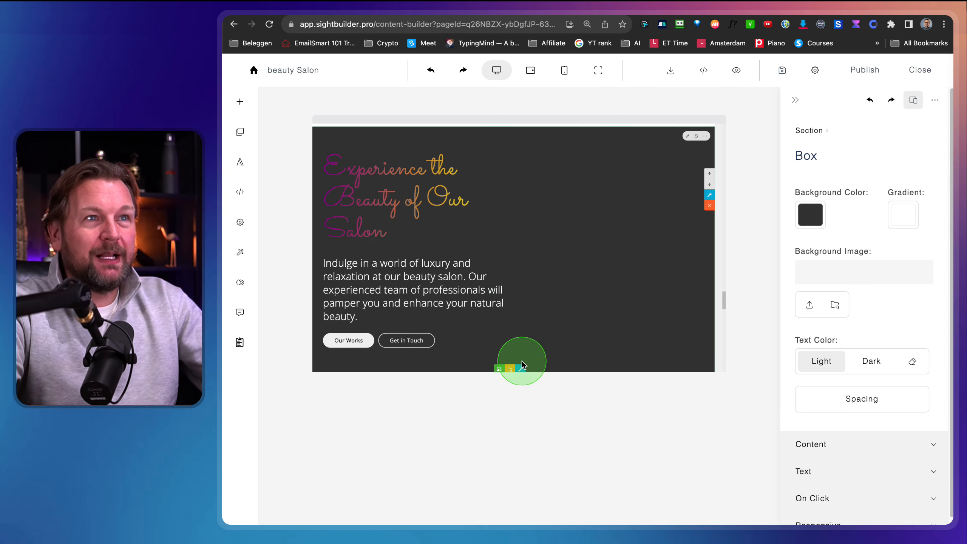
- Insert the Basic block with the round cherries image and text beneath the Lorem Ipsum paragraph in the white section
scroll(442, 256, "up", 5)
scroll(442, 256, "up", 10)
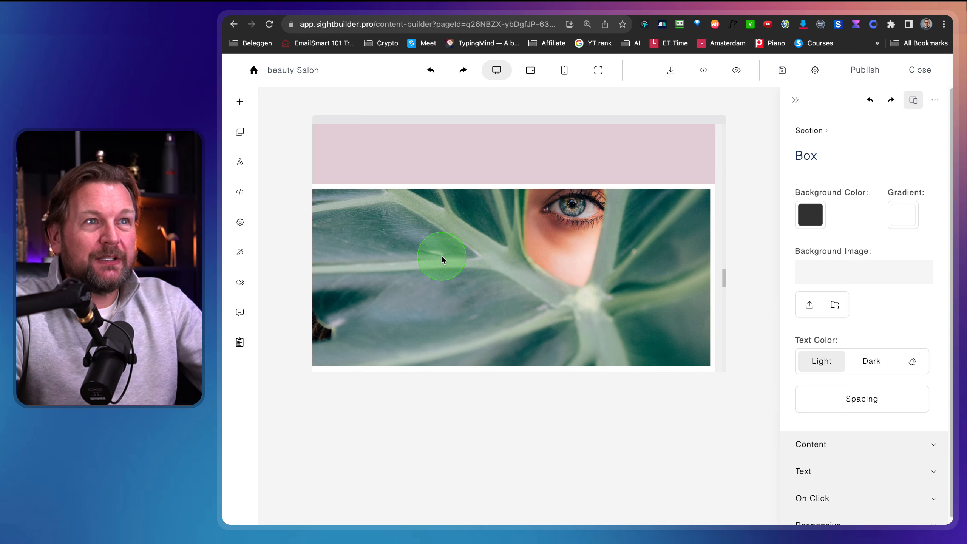
scroll(442, 259, "up", 5)
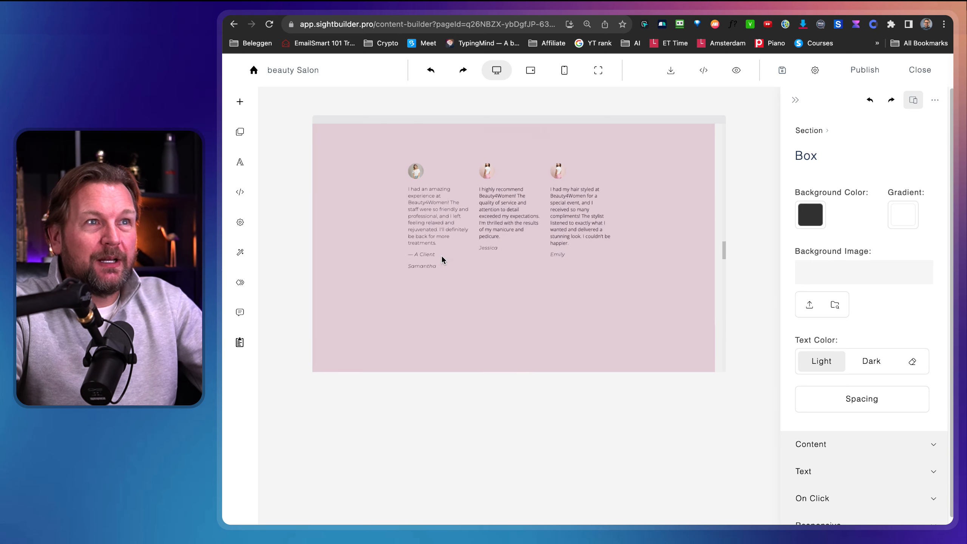
scroll(442, 256, "down", 10)
scroll(442, 256, "down", 5)
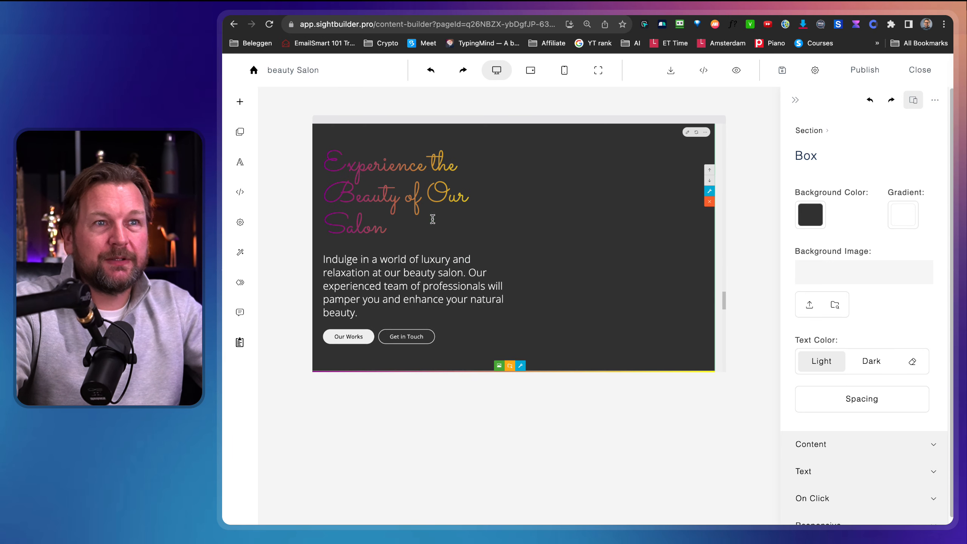
left_click(242, 134)
scroll(329, 262, "down", 5)
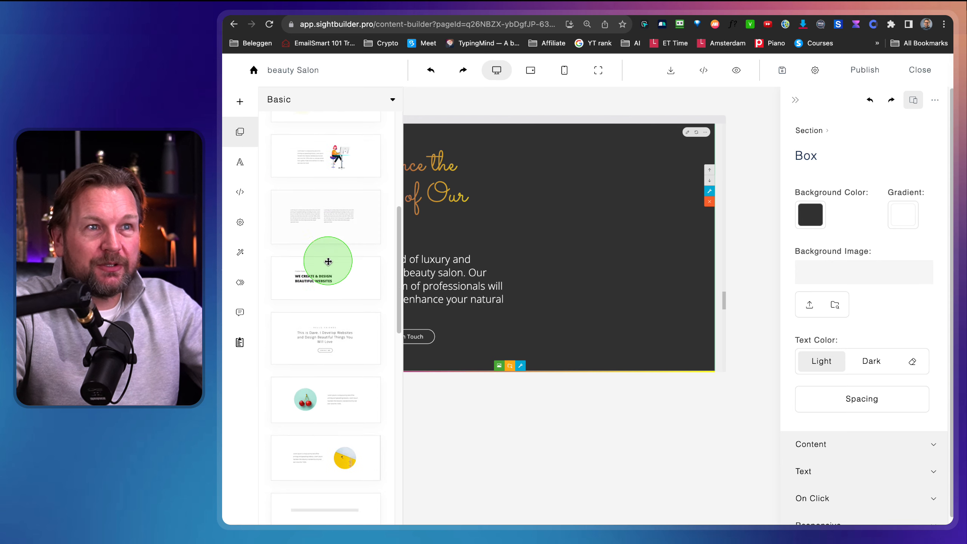
scroll(535, 283, "down", 10)
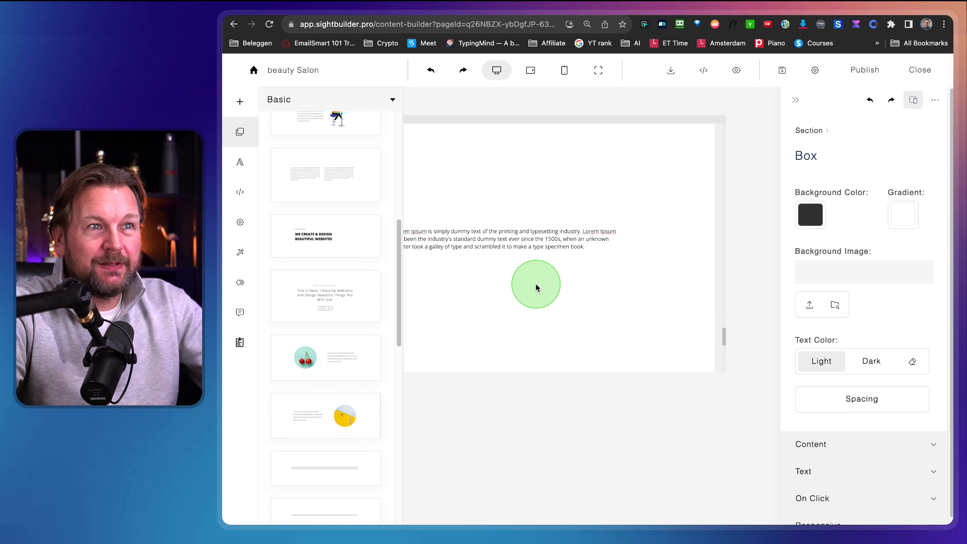
left_click_drag(309, 353, 473, 275)
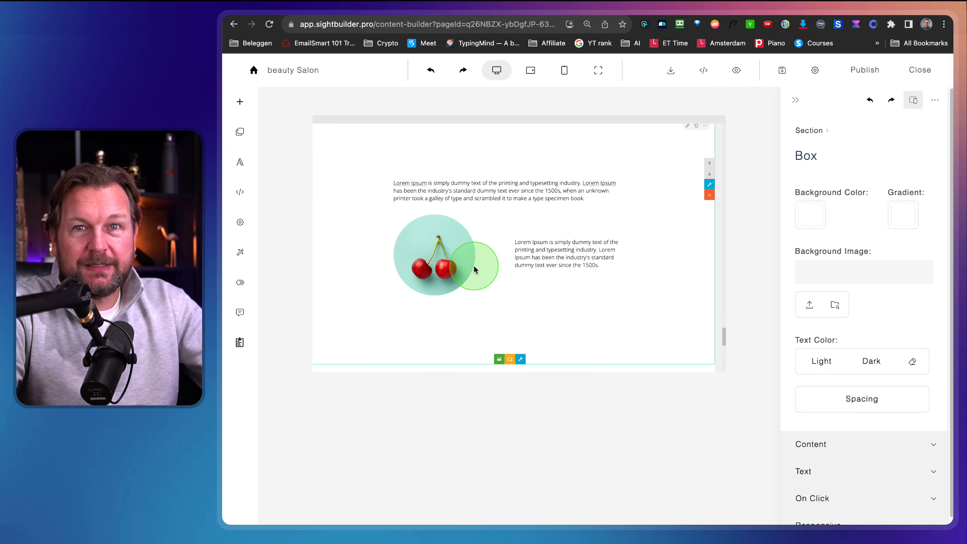
- Add the header section with the "D." logo and the man seen from behind
left_click(241, 102)
scroll(370, 183, "up", 1)
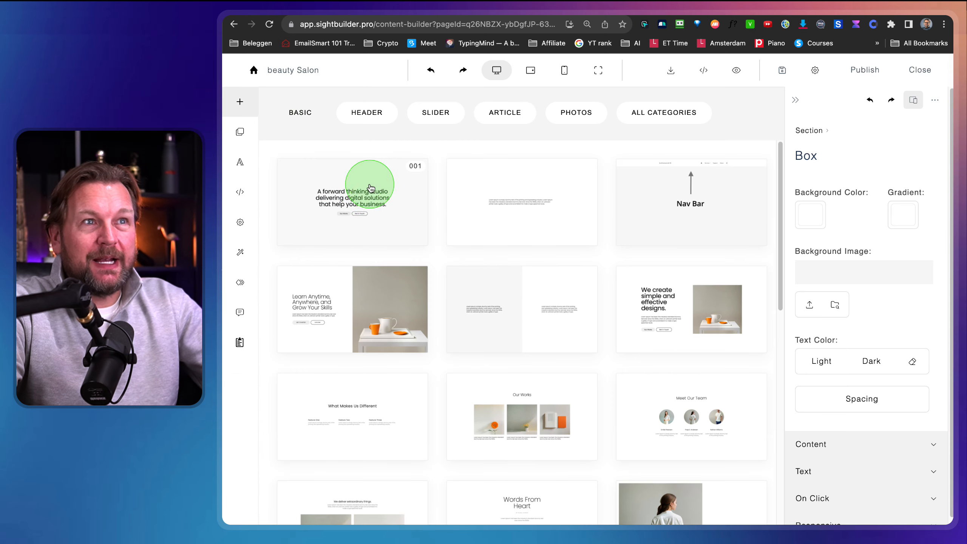
left_click(366, 115)
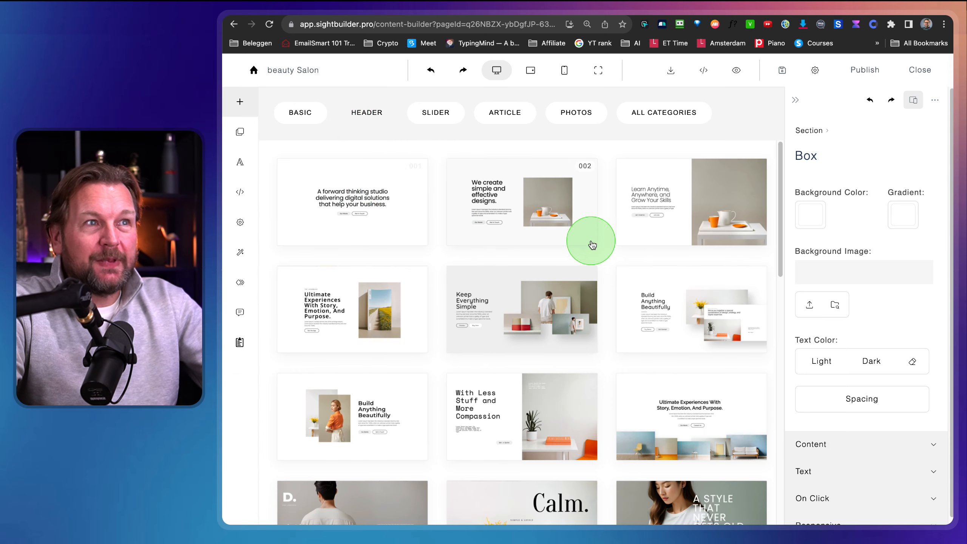
scroll(586, 246, "down", 7)
scroll(384, 215, "up", 2)
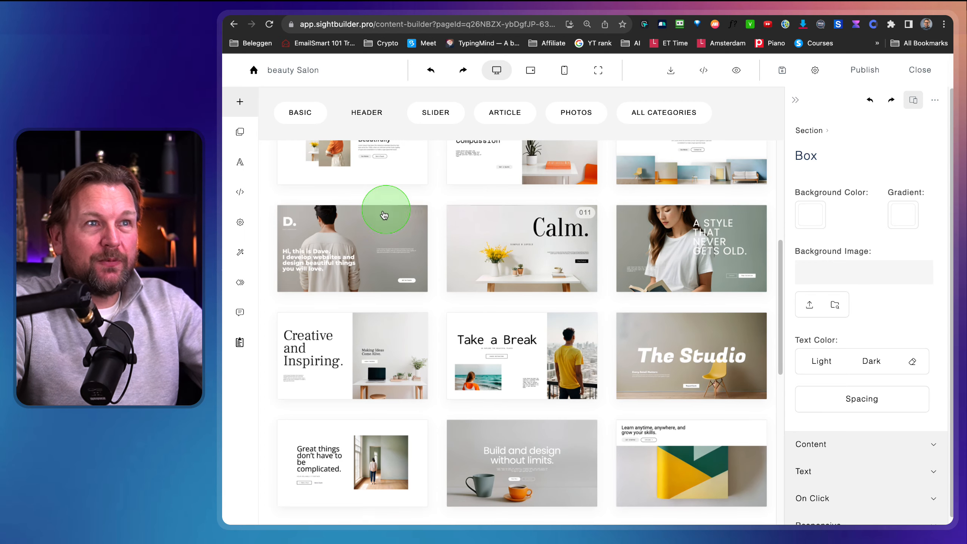
left_click(391, 242)
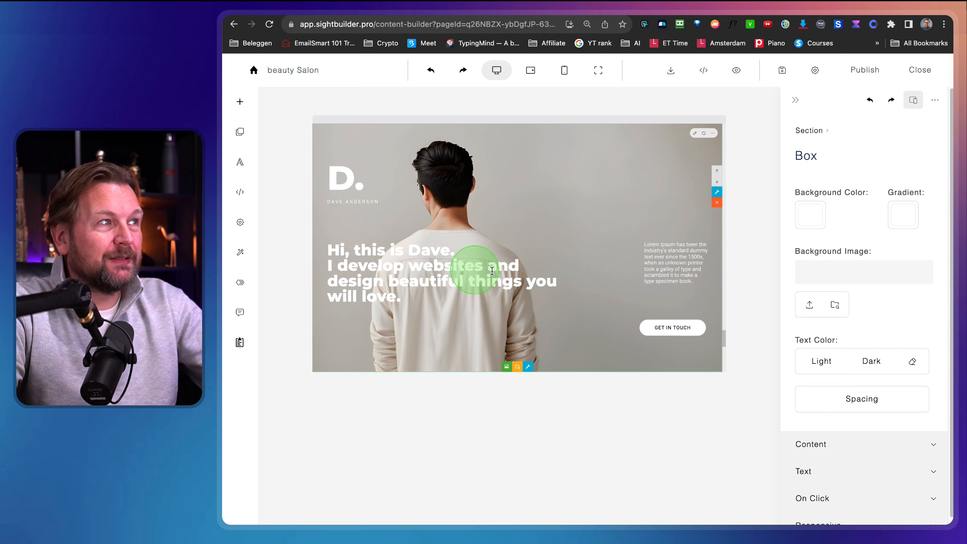
- Look through the slider sections, add article section 013, "In Love With Your Life", and select its photo box
left_click(241, 104)
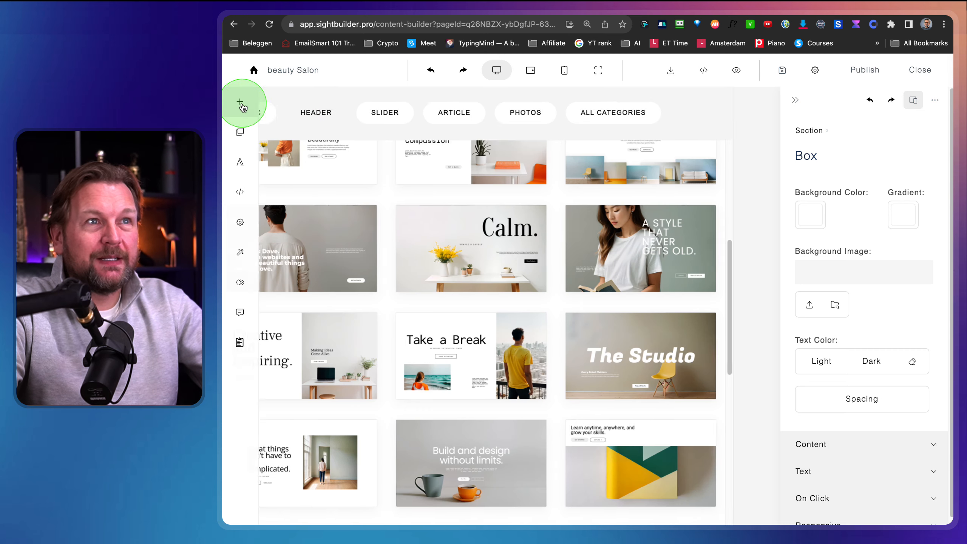
left_click(436, 116)
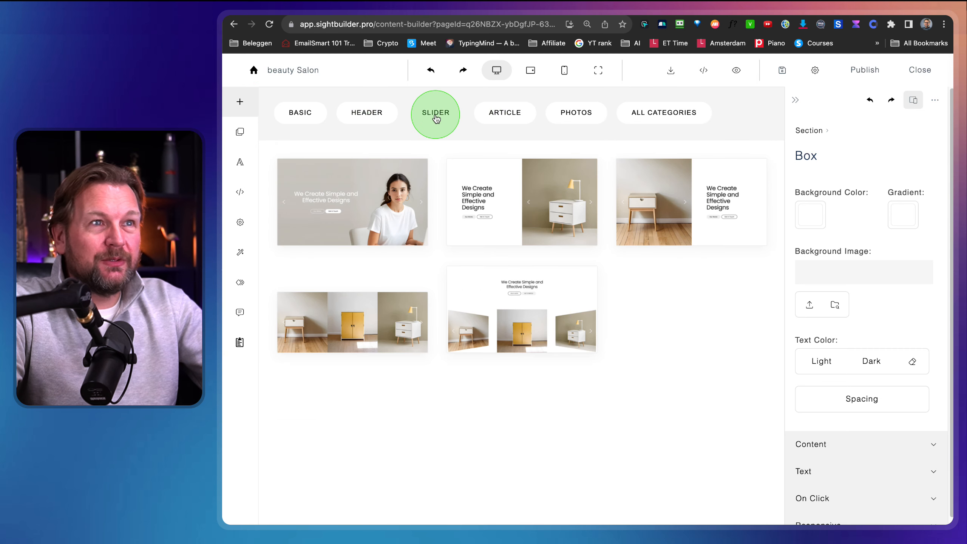
left_click(501, 116)
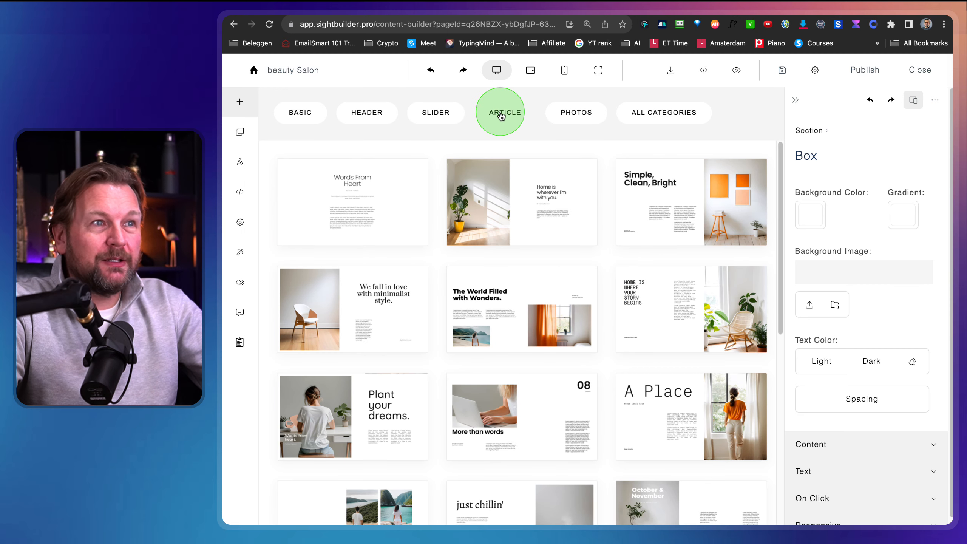
scroll(533, 293, "down", 6)
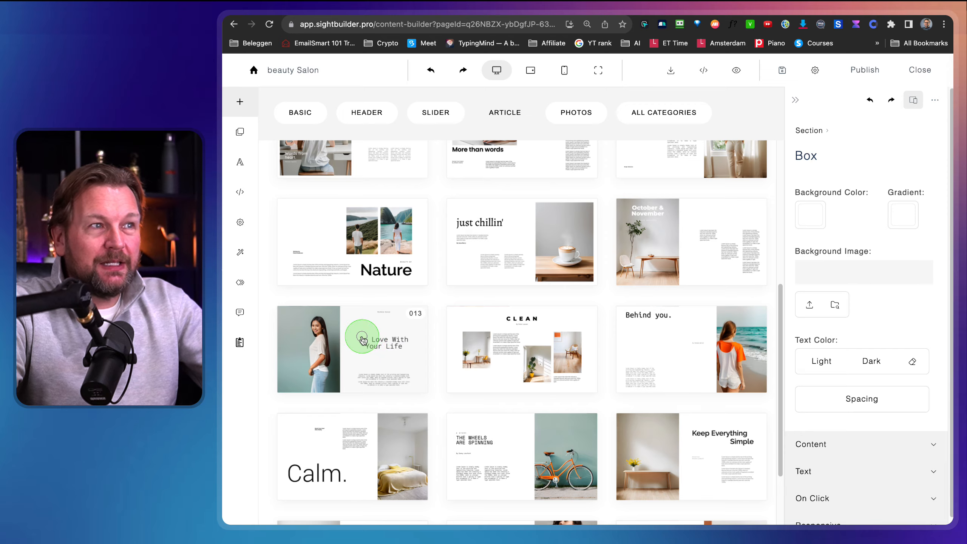
left_click(363, 339)
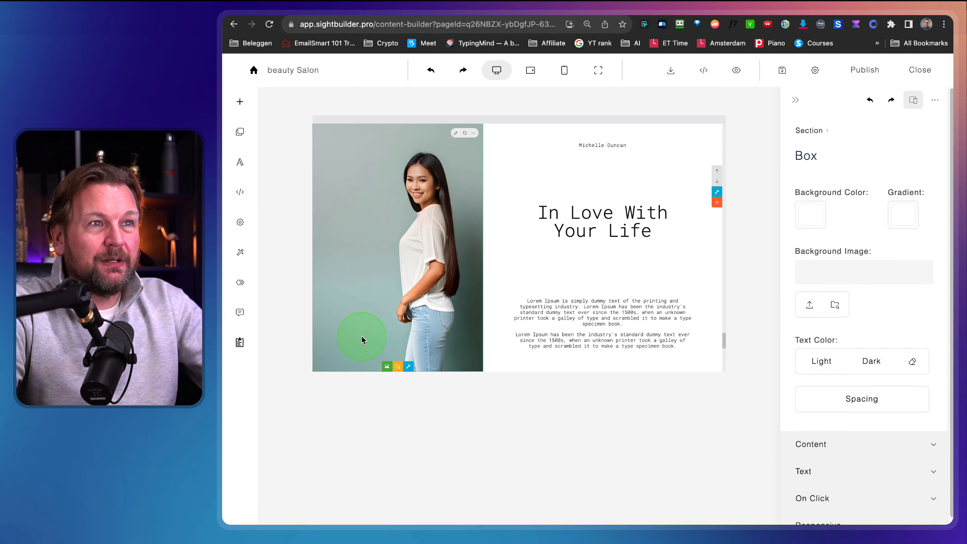
left_click(394, 261)
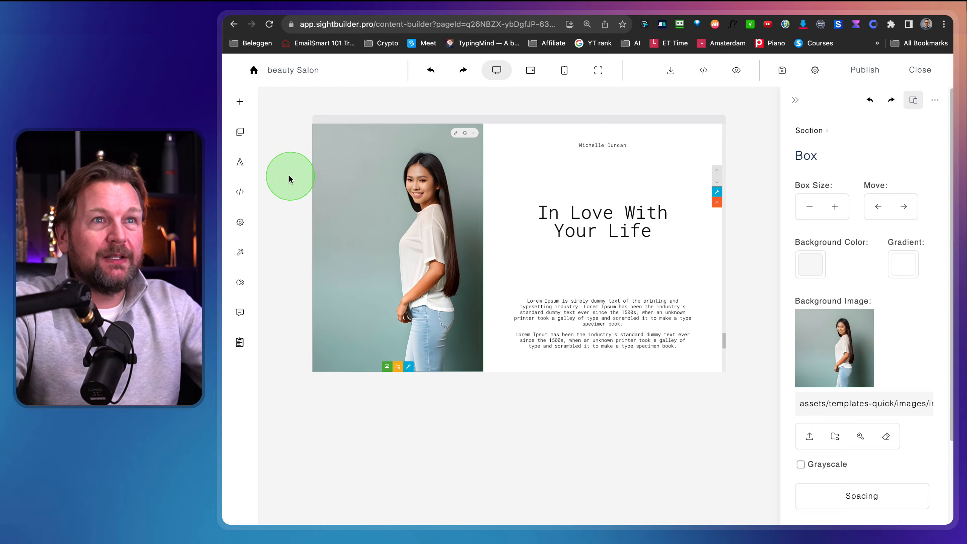
- Look through the page's HTML code and close it without saving changes
left_click(244, 195)
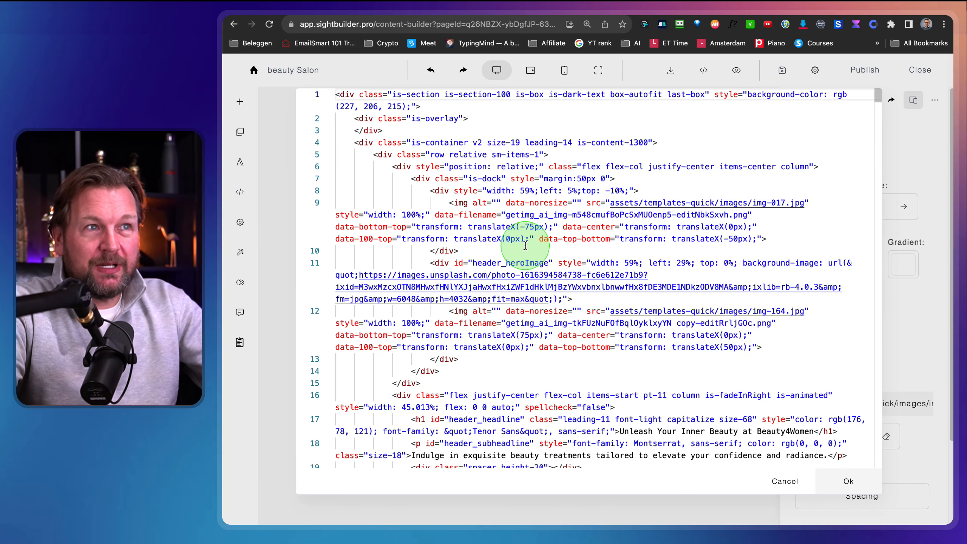
scroll(526, 246, "down", 20)
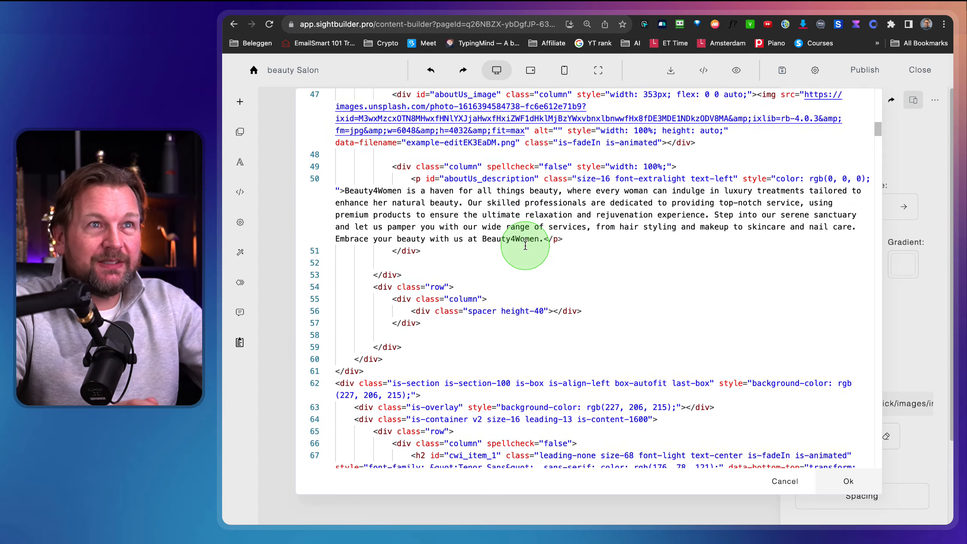
scroll(525, 246, "up", 20)
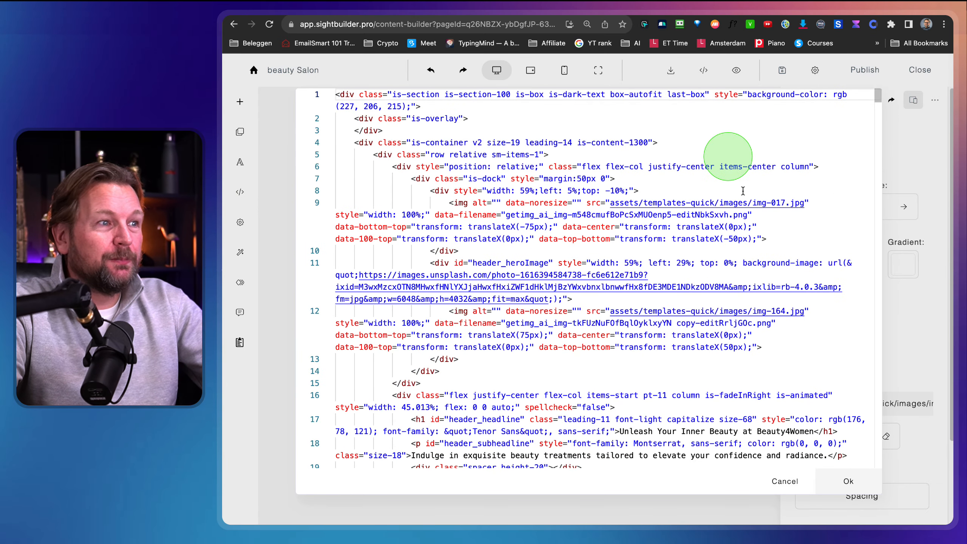
left_click(782, 482)
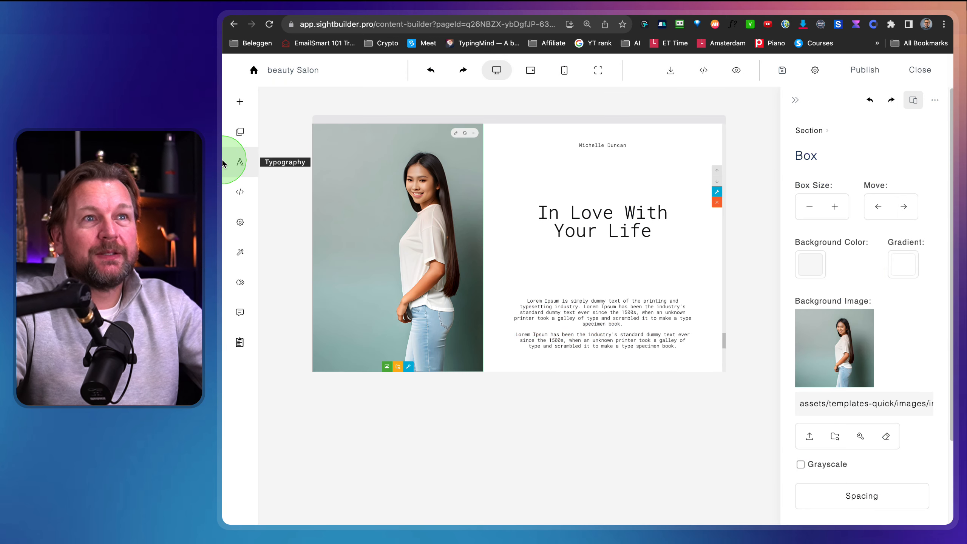
- Open the live preview and check the page's sections in it at desktop size
left_click(244, 225)
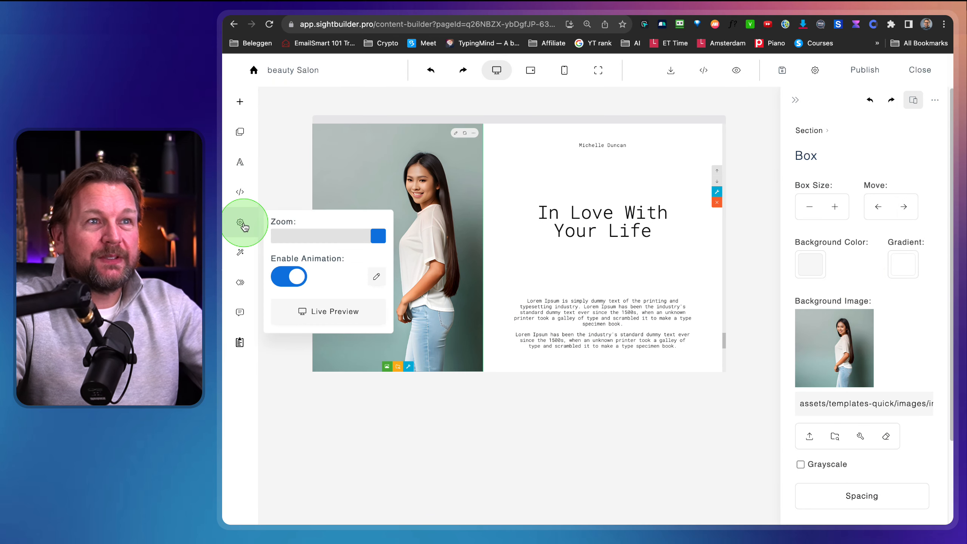
left_click(315, 315)
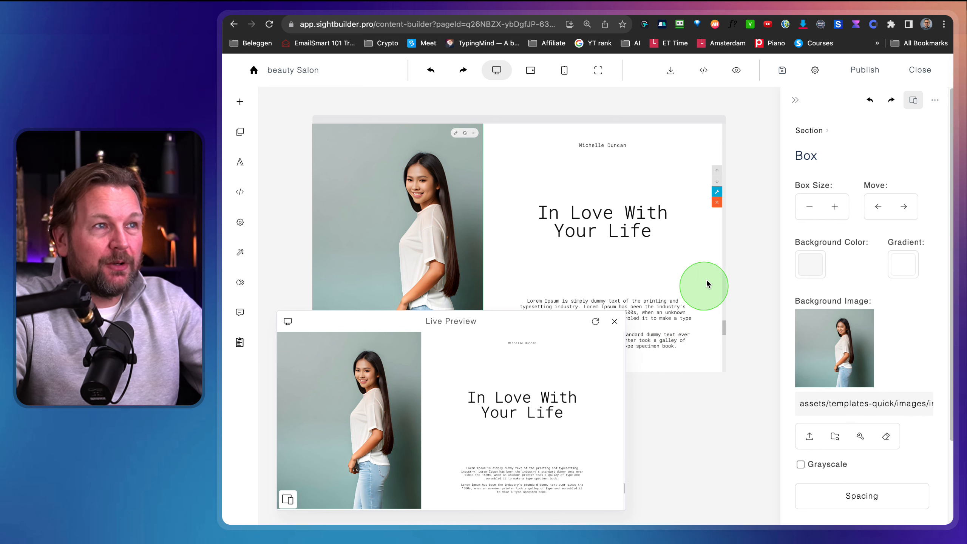
scroll(706, 283, "up", 10)
scroll(706, 244, "up", 15)
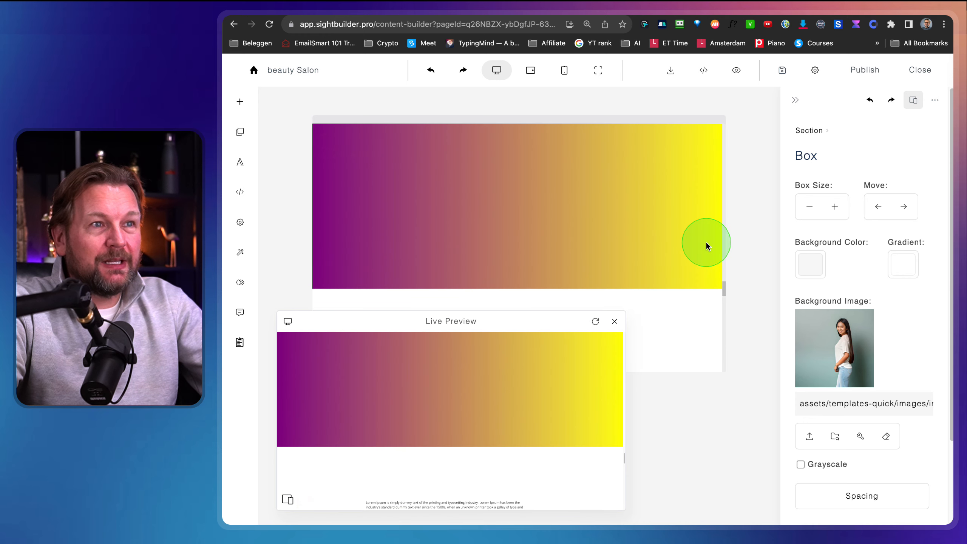
scroll(705, 243, "up", 8)
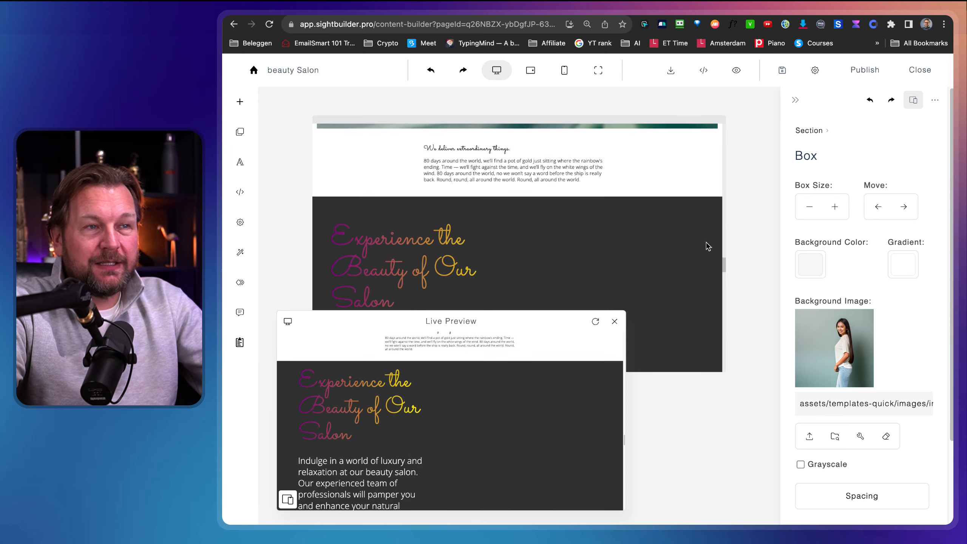
- Switch the live preview through tablet to phone size and check how the page's sections adapt
left_click(288, 500)
left_click(287, 500)
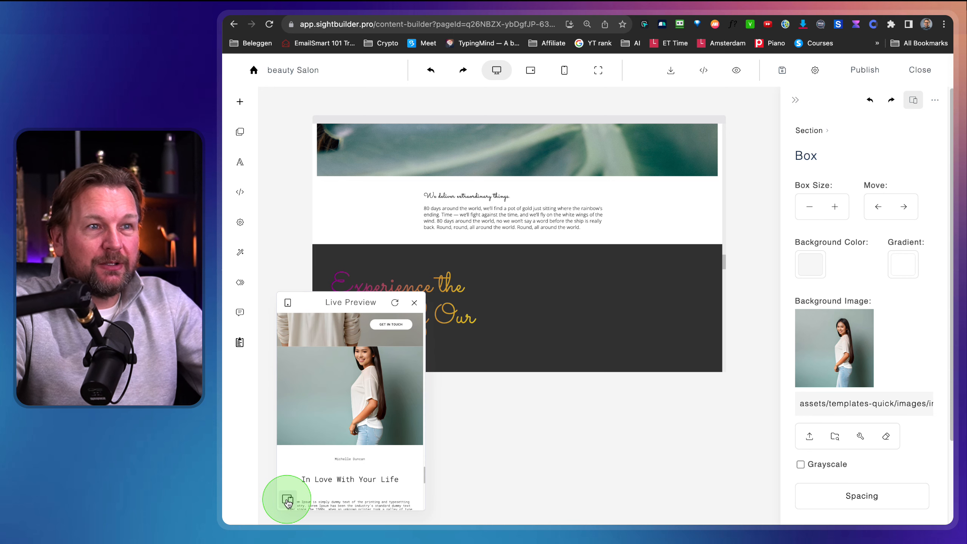
left_click(288, 500)
scroll(304, 470, "down", 5)
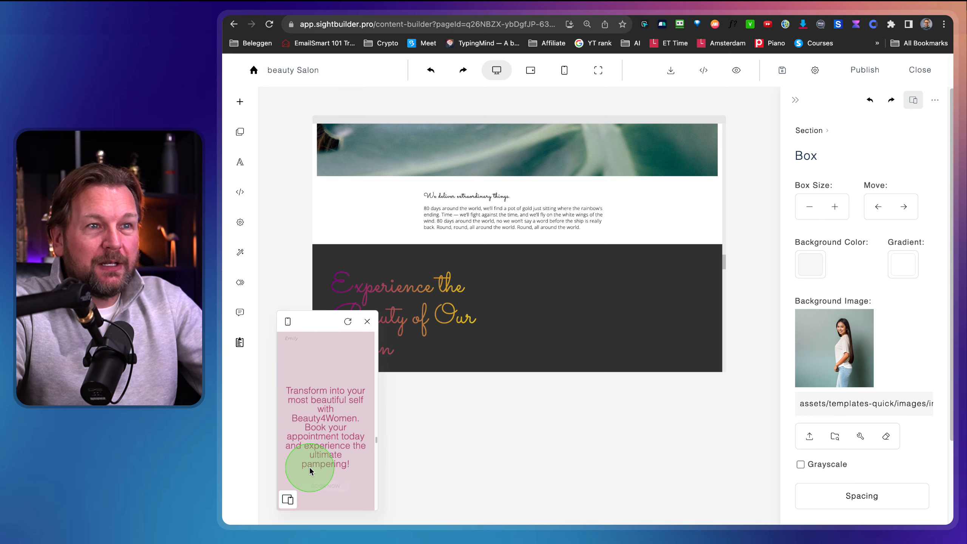
scroll(327, 428, "down", 10)
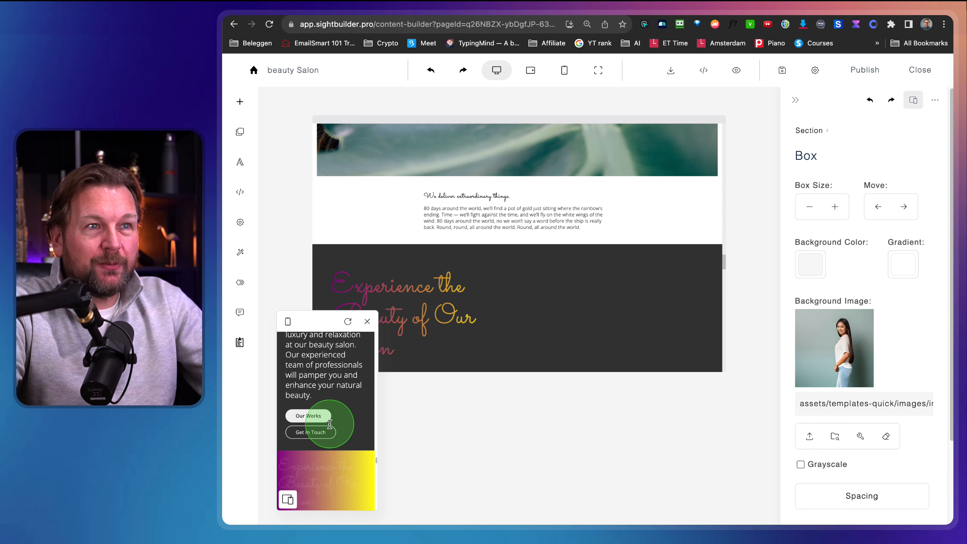
- Close the small phone preview and apply the blue-to-purple preset gradient to the background of the "Experience the Beauty of Our Salon" box
scroll(356, 375, "up", 3)
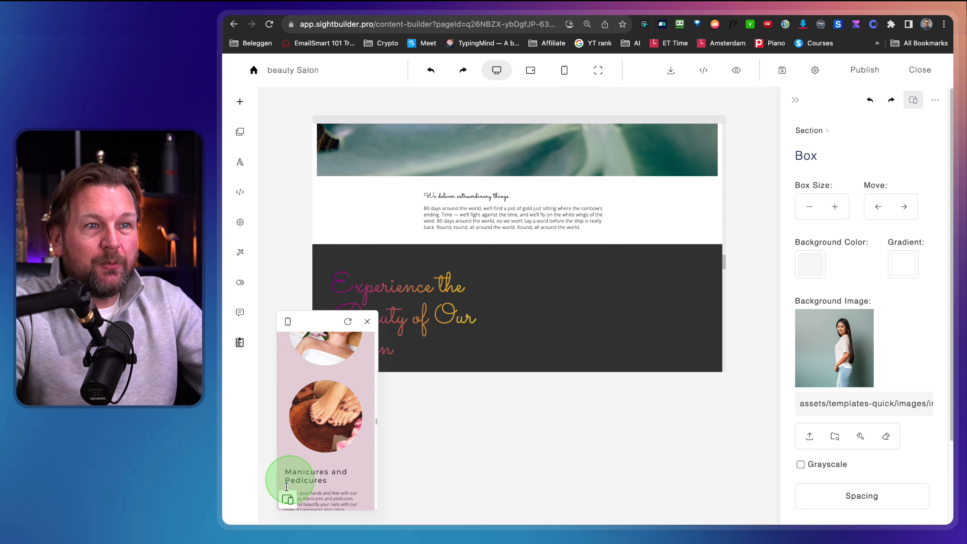
left_click(287, 500)
left_click(613, 322)
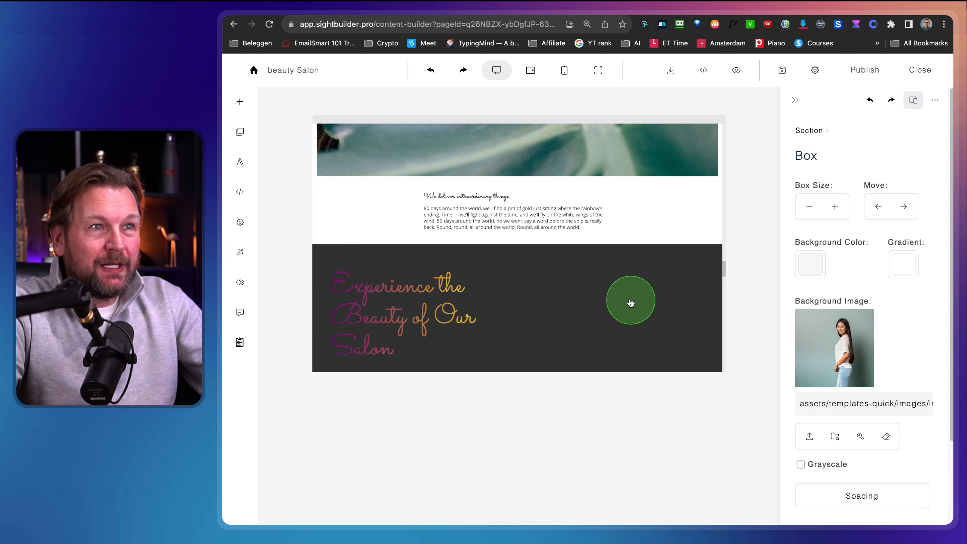
left_click(618, 321)
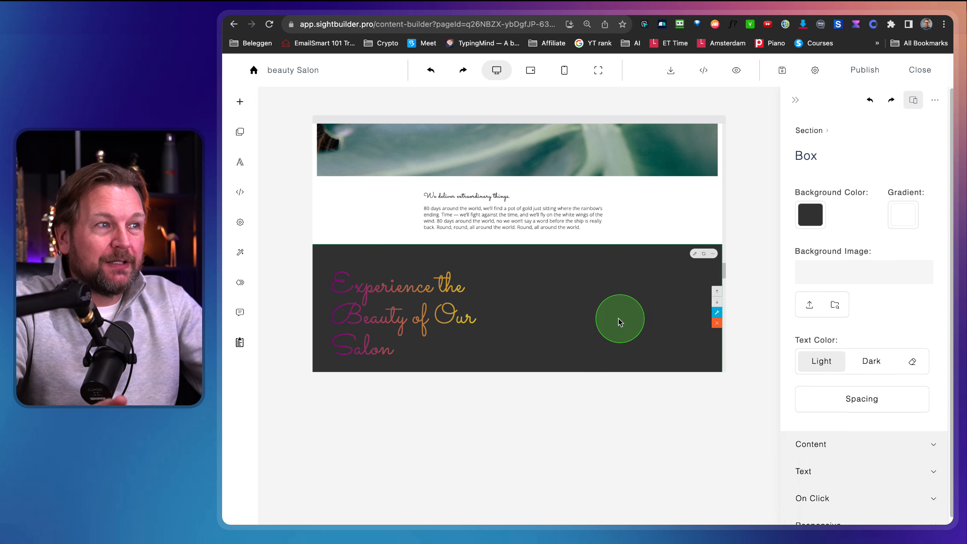
scroll(862, 381, "down", 1)
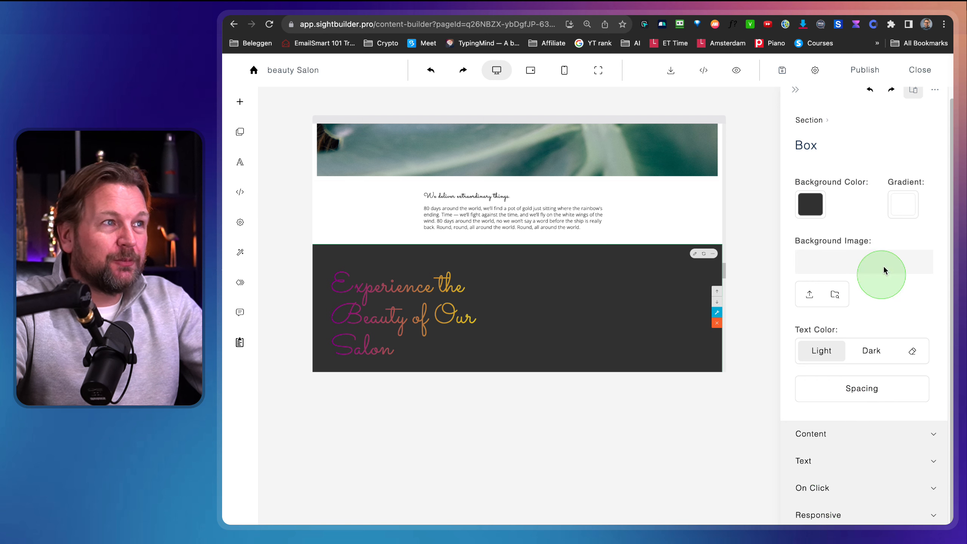
left_click(899, 202)
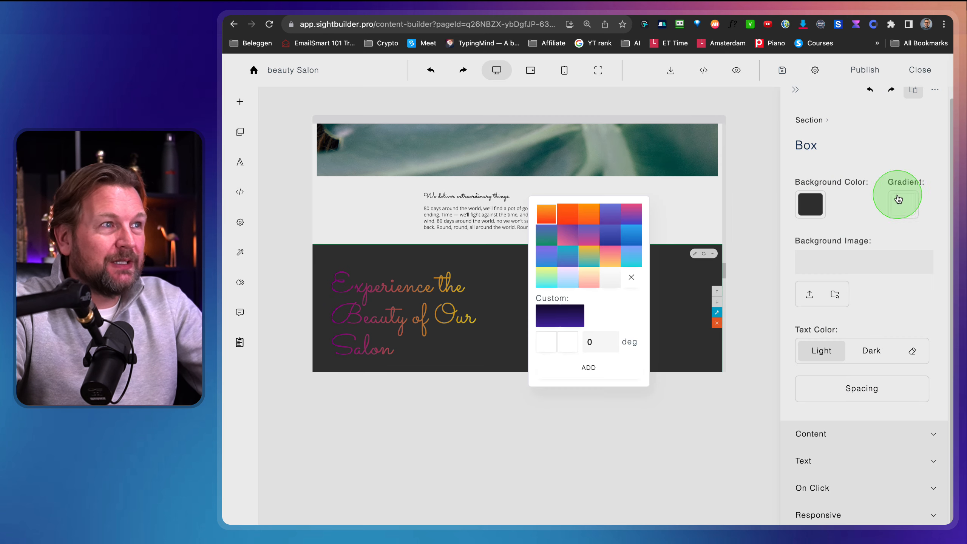
left_click(611, 216)
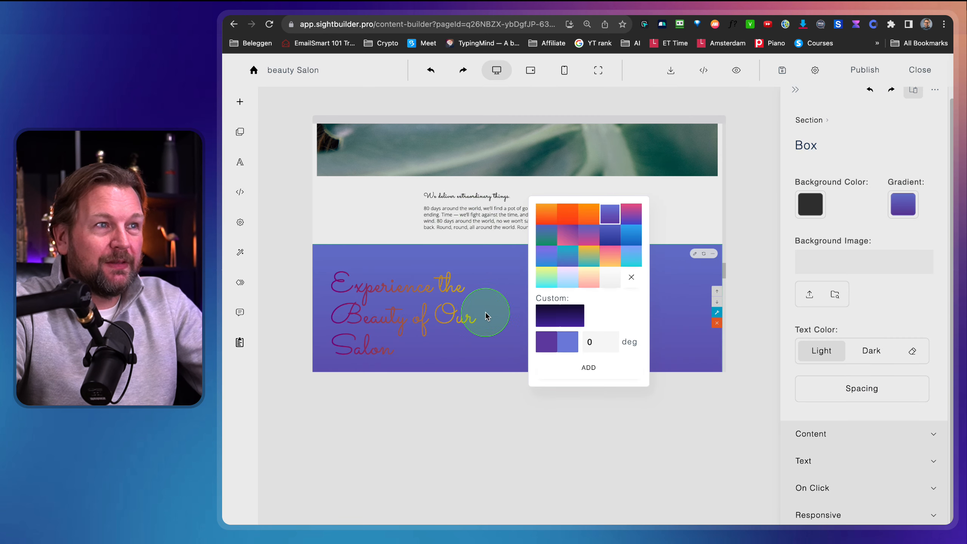
left_click(482, 335)
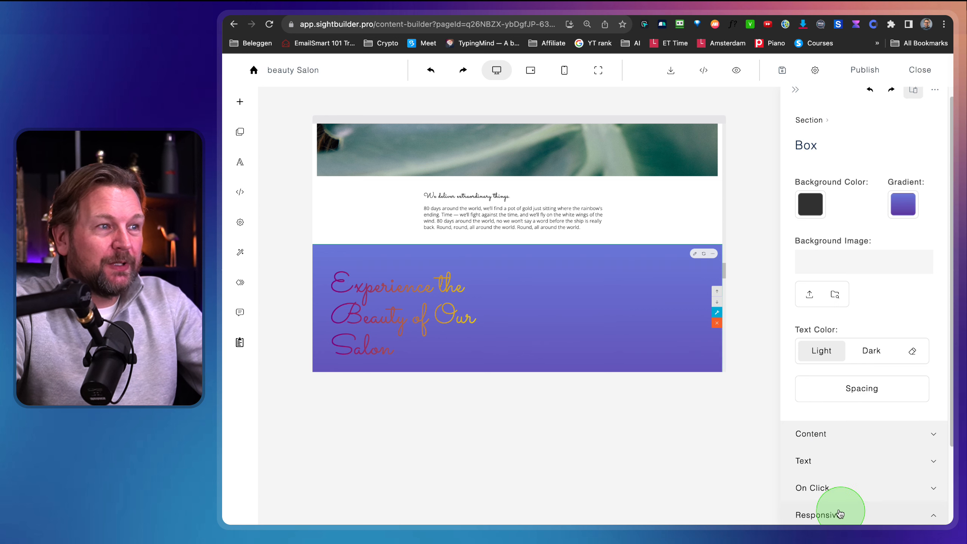
- Look through the box's responsive settings and the heading's placement, font and paragraph settings
scroll(828, 483, "down", 3)
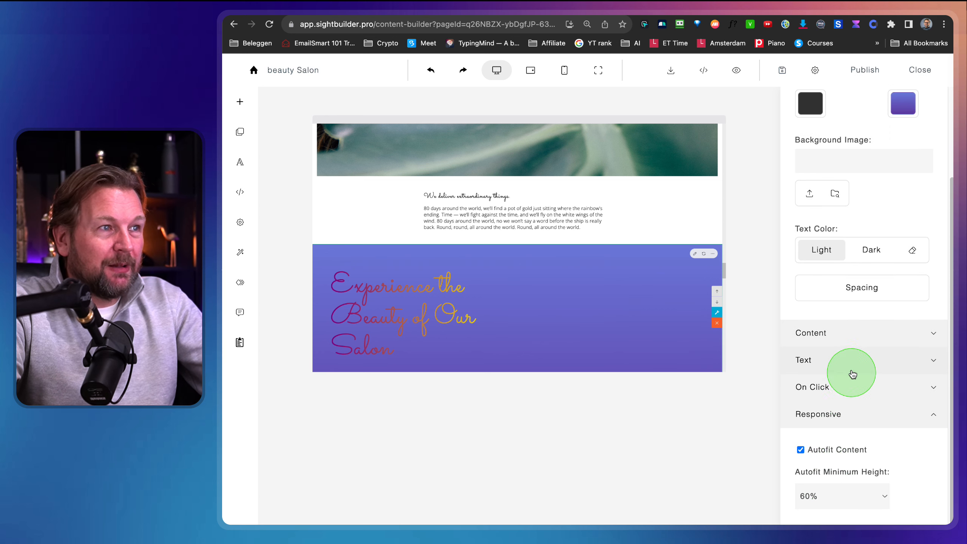
left_click(403, 289)
scroll(876, 410, "down", 1)
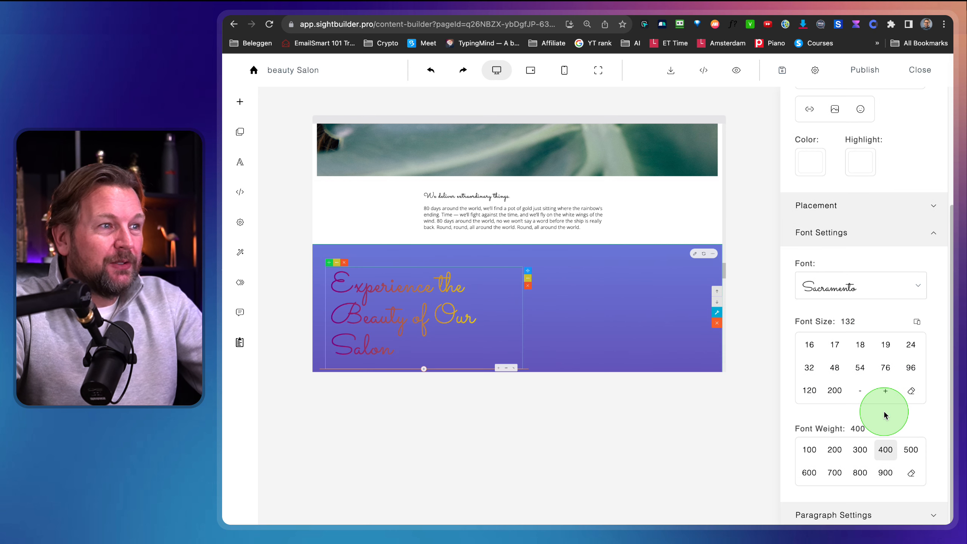
left_click(865, 514)
scroll(868, 499, "down", 7)
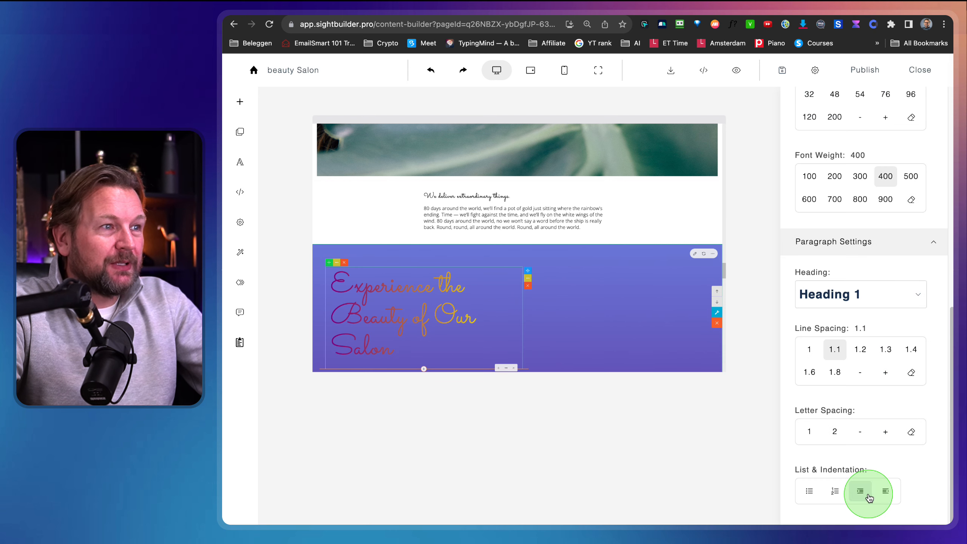
scroll(870, 497, "up", 10)
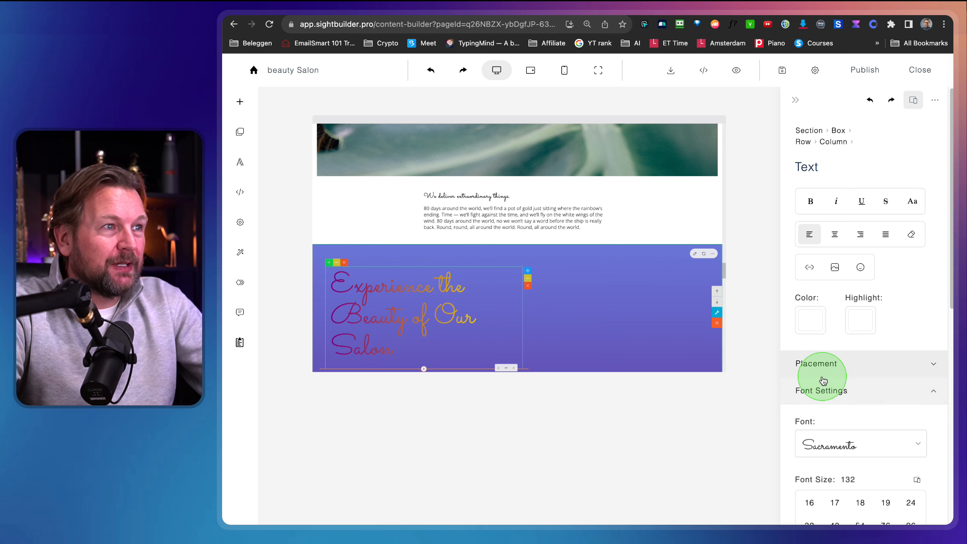
left_click(822, 363)
scroll(837, 362, "down", 6)
scroll(836, 364, "down", 5)
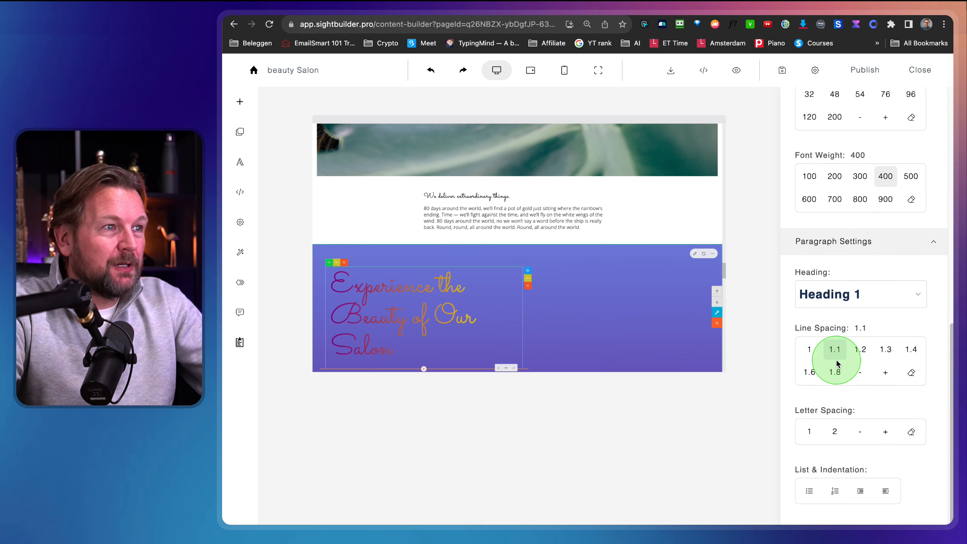
- Go to the Facial Treatments block and look through the settings of its image and its heading text
scroll(836, 363, "up", 10)
scroll(645, 262, "up", 15)
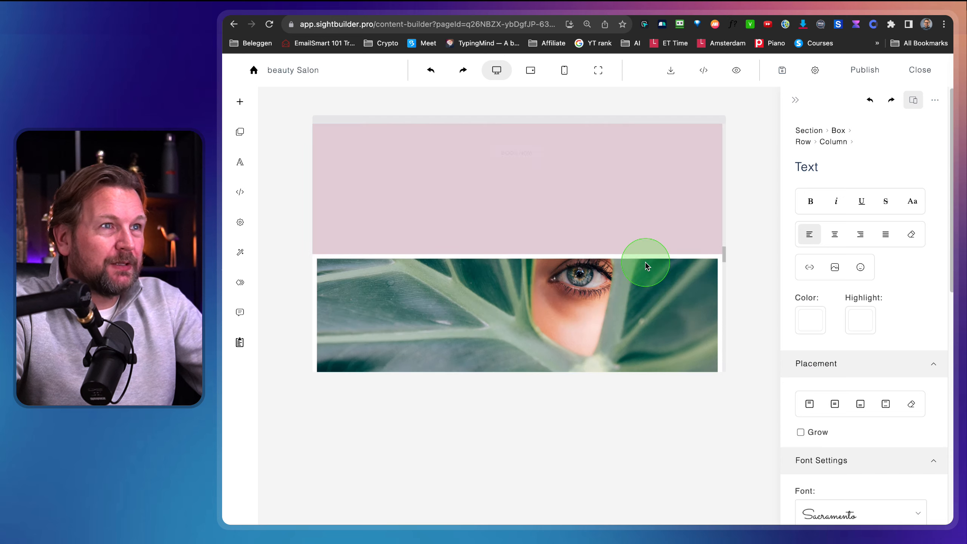
scroll(646, 262, "up", 3)
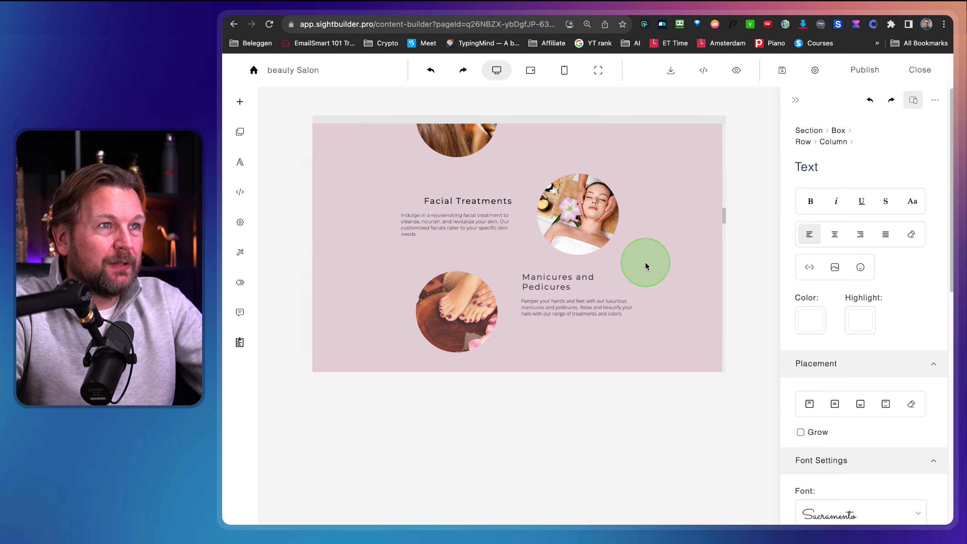
left_click(604, 245)
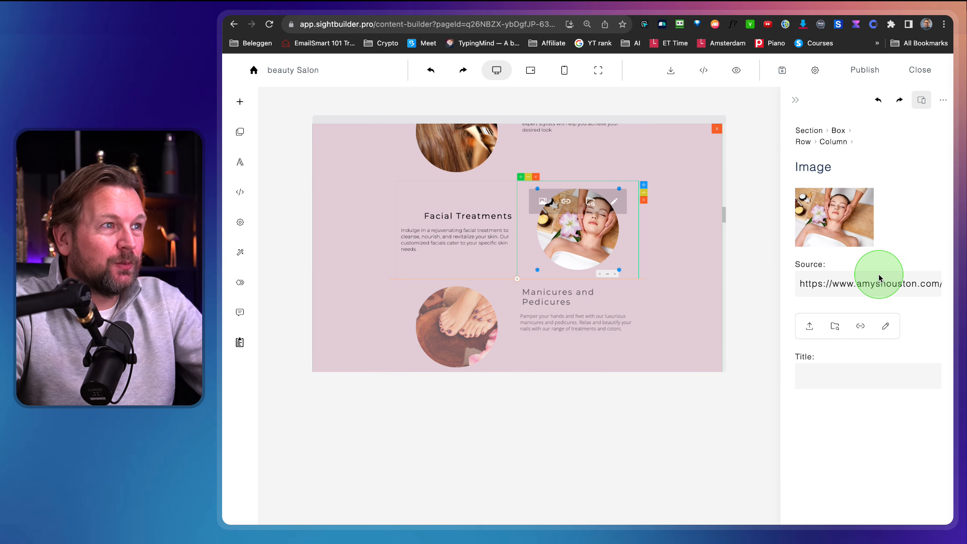
left_click(490, 209)
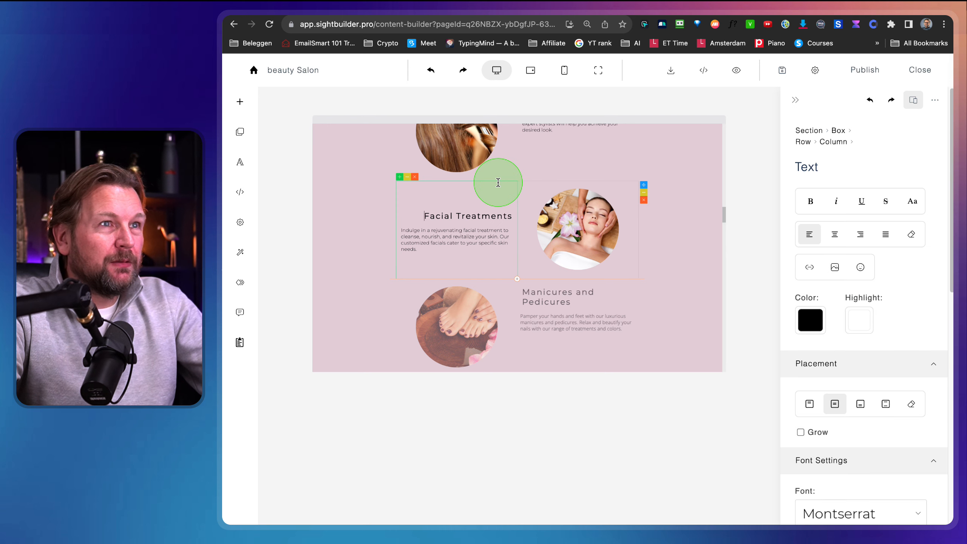
scroll(827, 310, "down", 10)
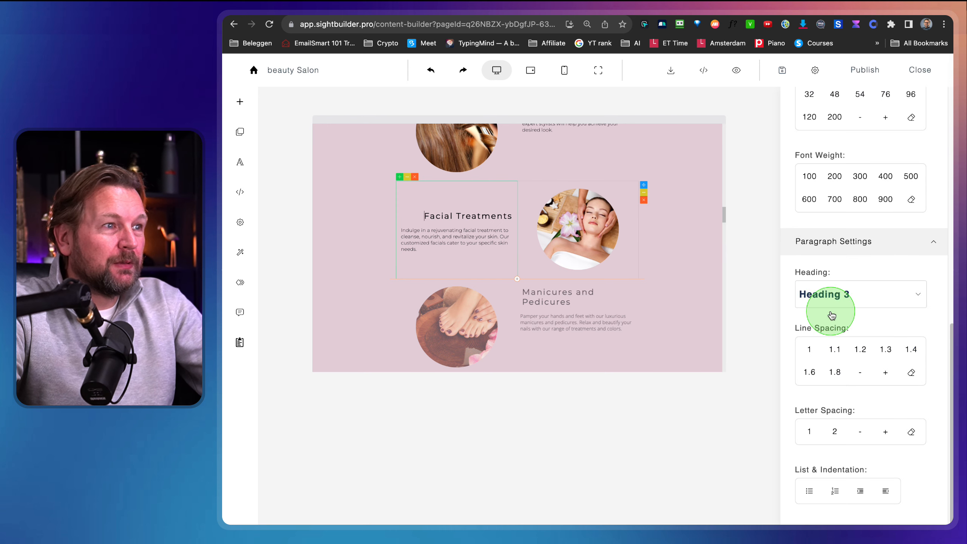
scroll(871, 414, "up", 10)
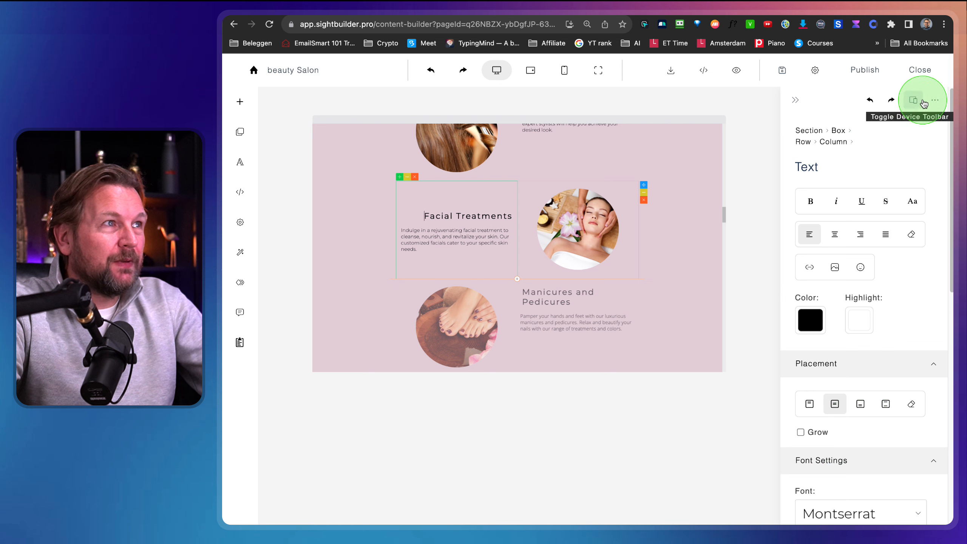
- Try the dark theme in the editor's settings and switch back to the light theme
left_click(919, 124)
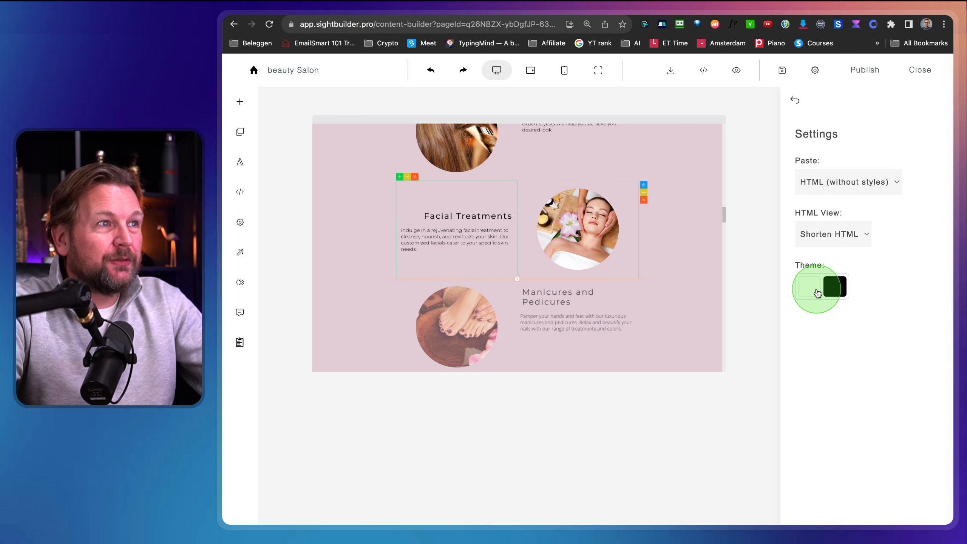
left_click(834, 289)
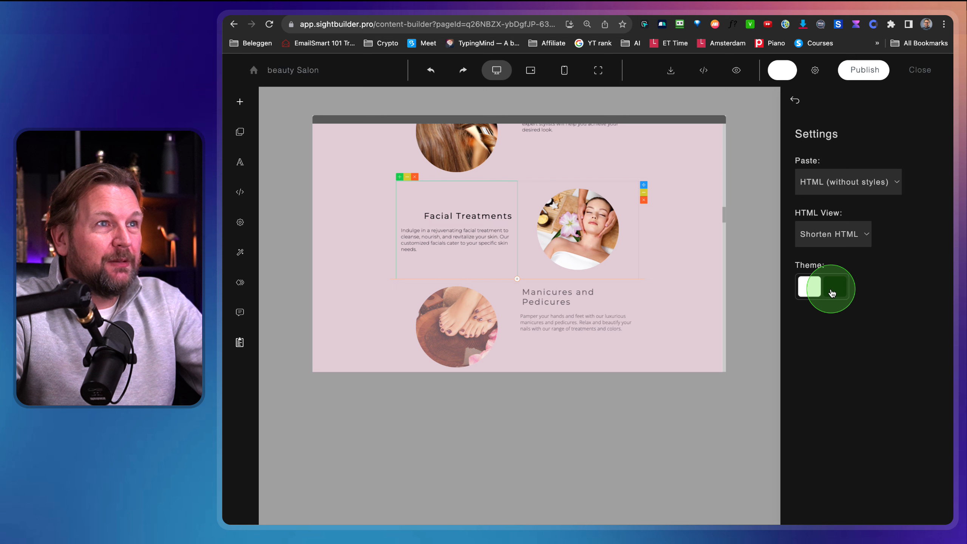
left_click(808, 290)
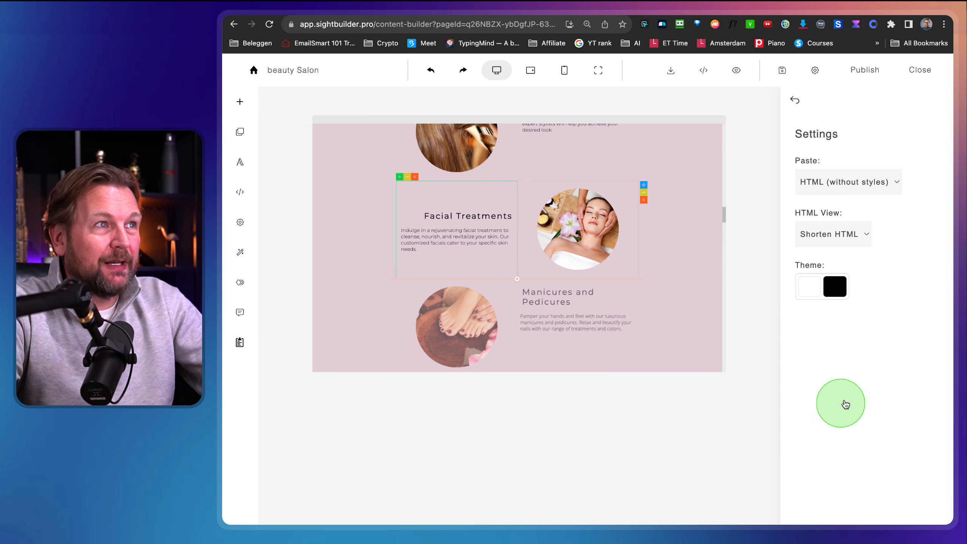
- Close the editor to view the page, reopen it for editing and go to the About Us section
left_click(920, 74)
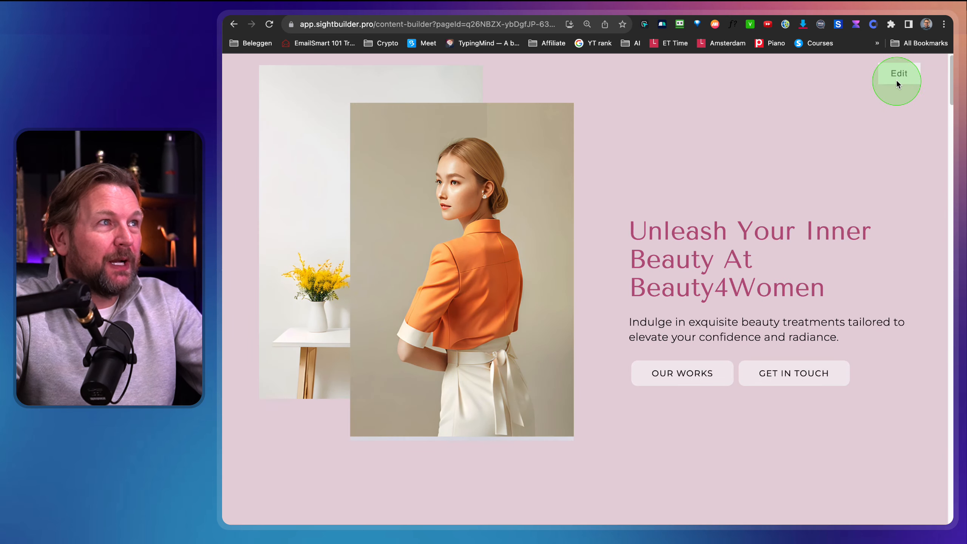
left_click(899, 75)
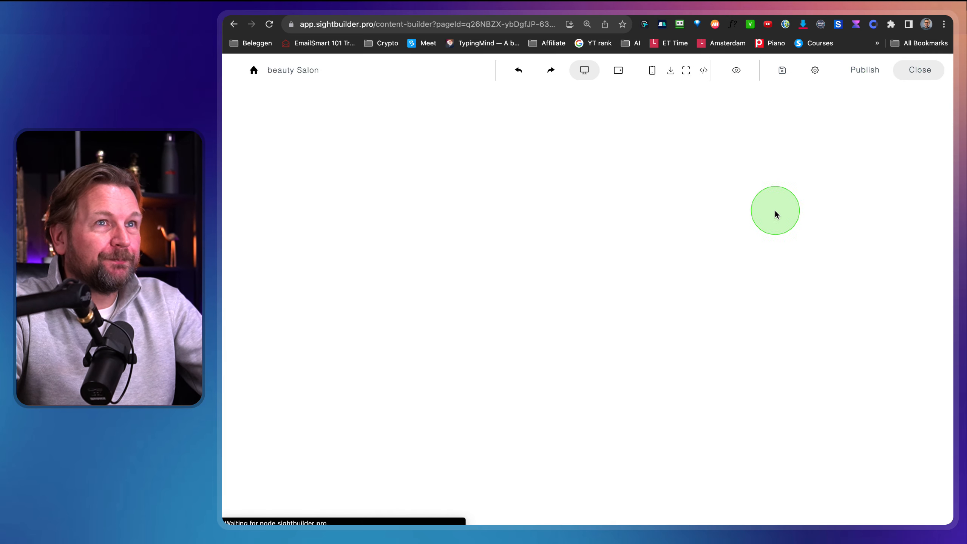
scroll(717, 262, "down", 6)
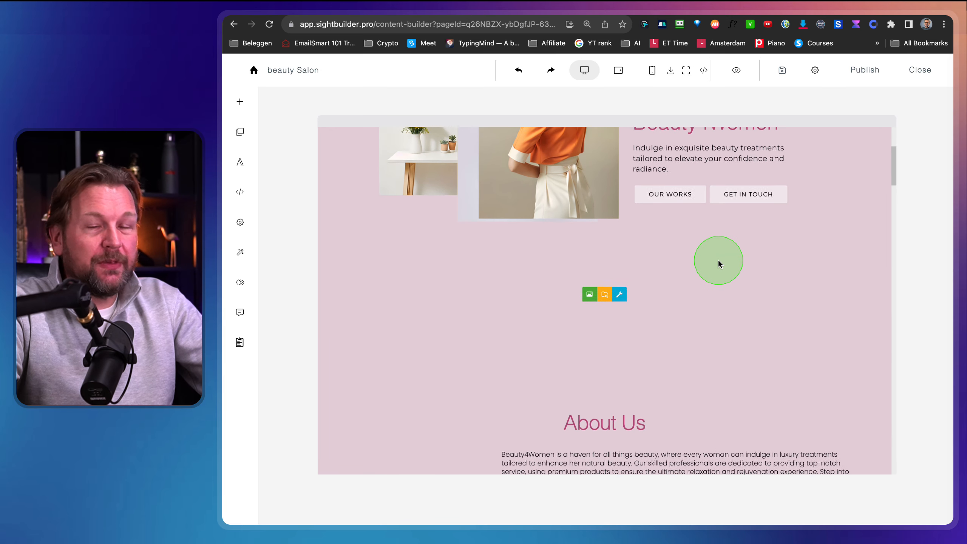
scroll(702, 253, "down", 4)
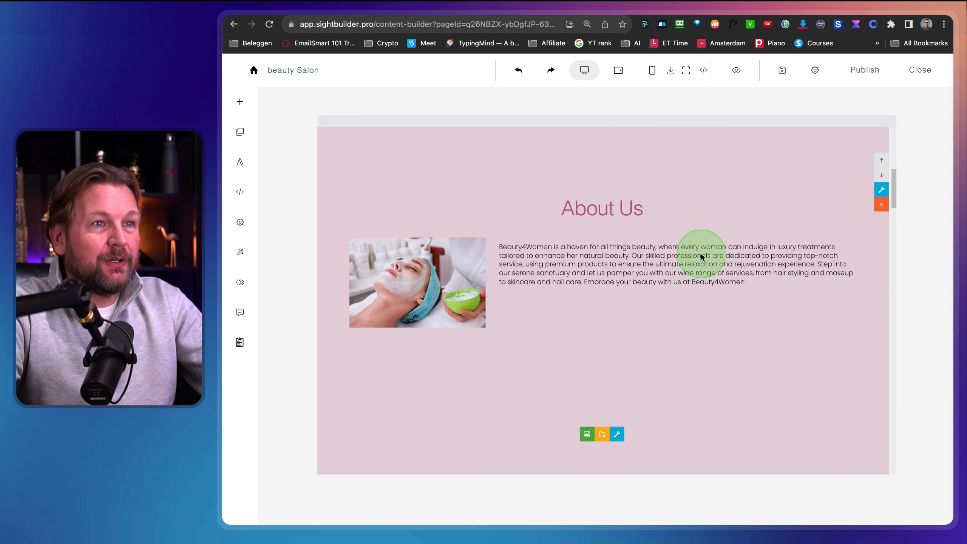
- Open the settings of the About Us image and set its responsive visibility to Hidden for desktop
left_click(422, 309)
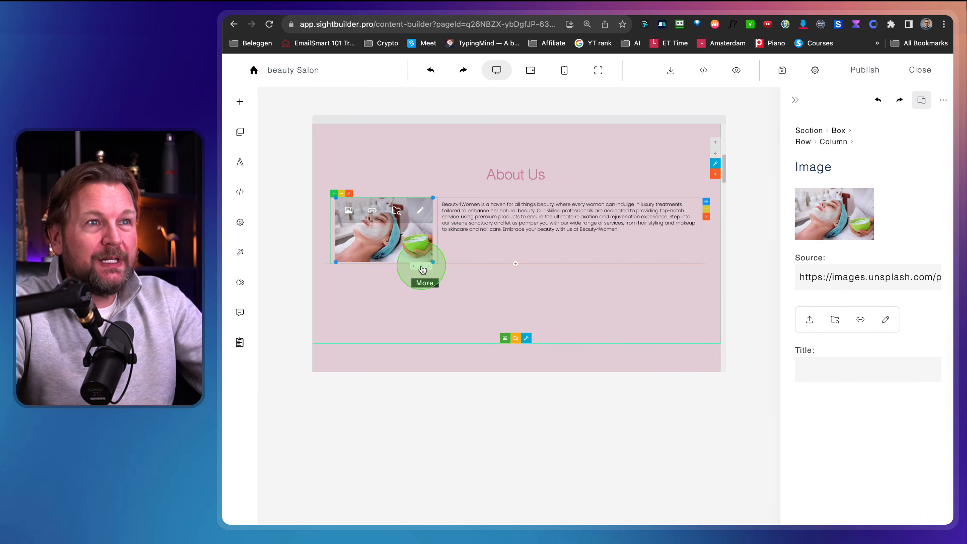
left_click(422, 267)
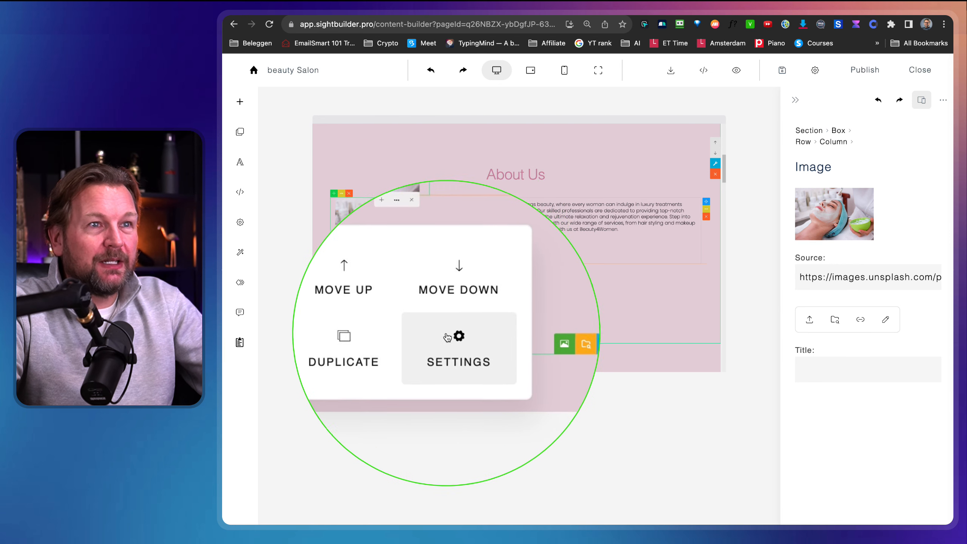
left_click(448, 337)
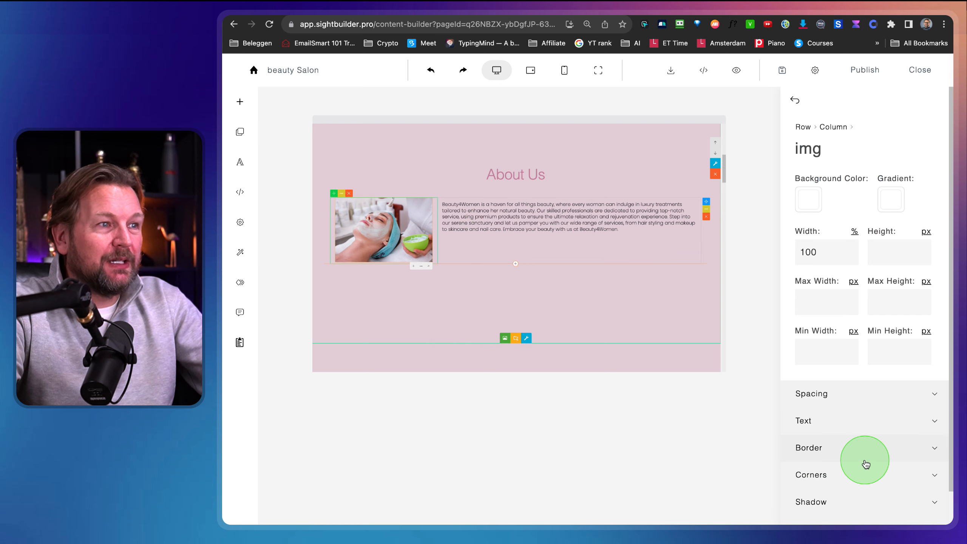
scroll(866, 463, "down", 2)
left_click(841, 512)
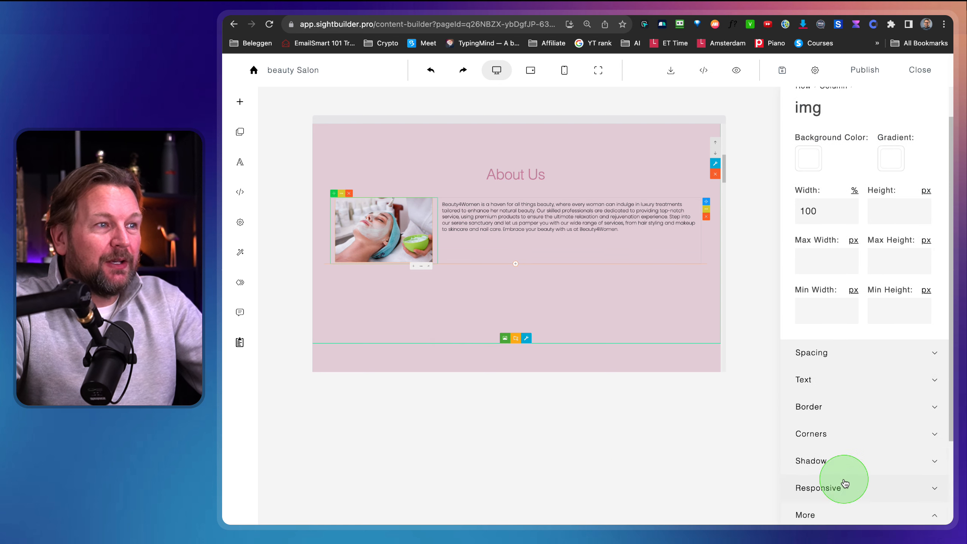
left_click(838, 369)
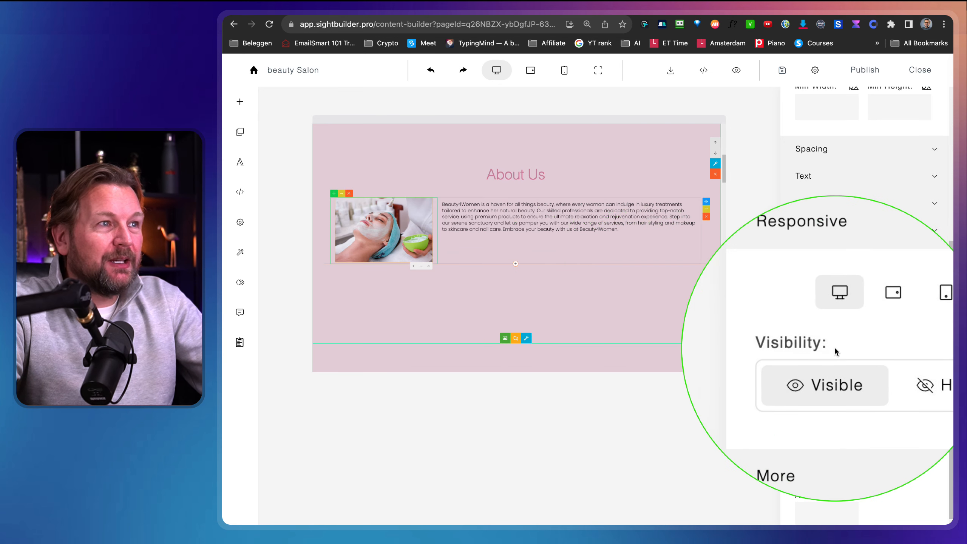
left_click(888, 370)
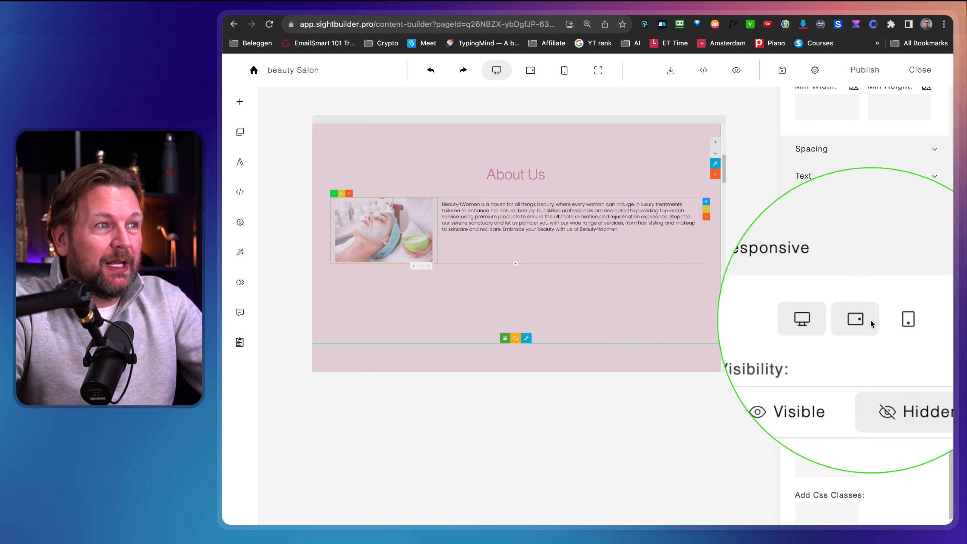
- Check the About Us image's responsive visibility options for the tablet and phone sizes
left_click(866, 321)
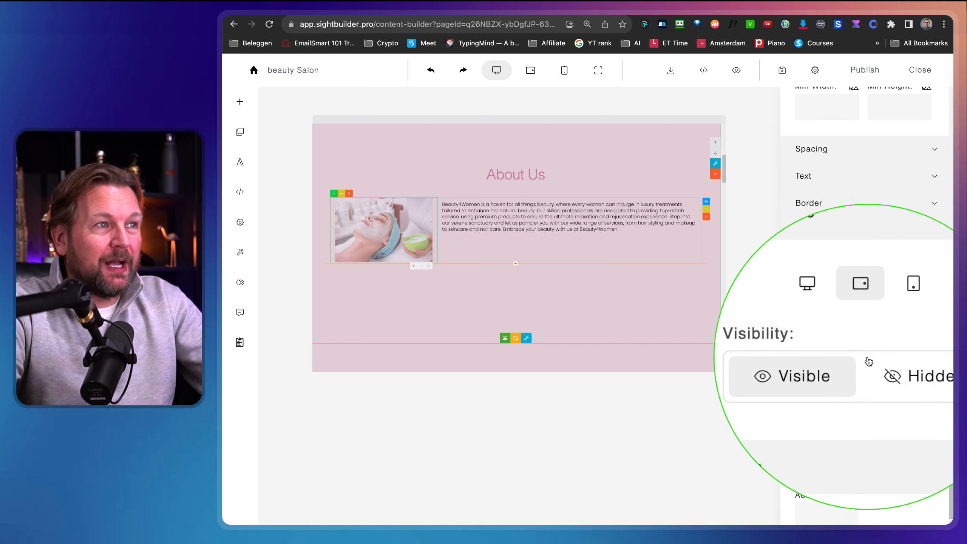
left_click(887, 366)
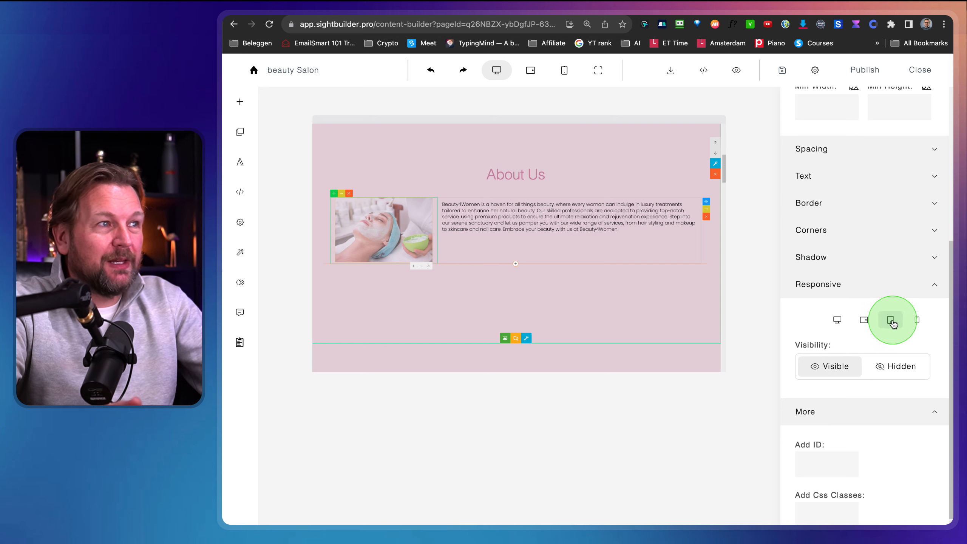
left_click(914, 322)
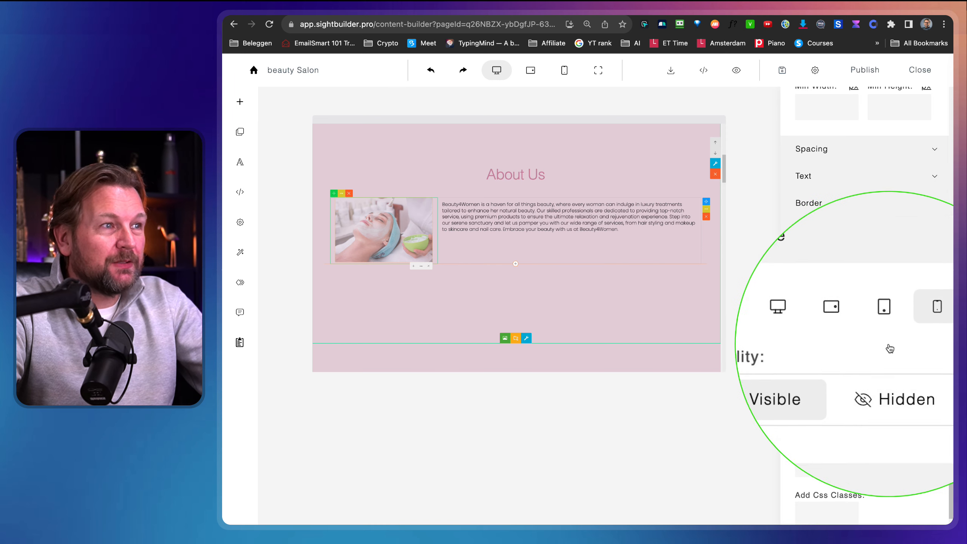
left_click(867, 319)
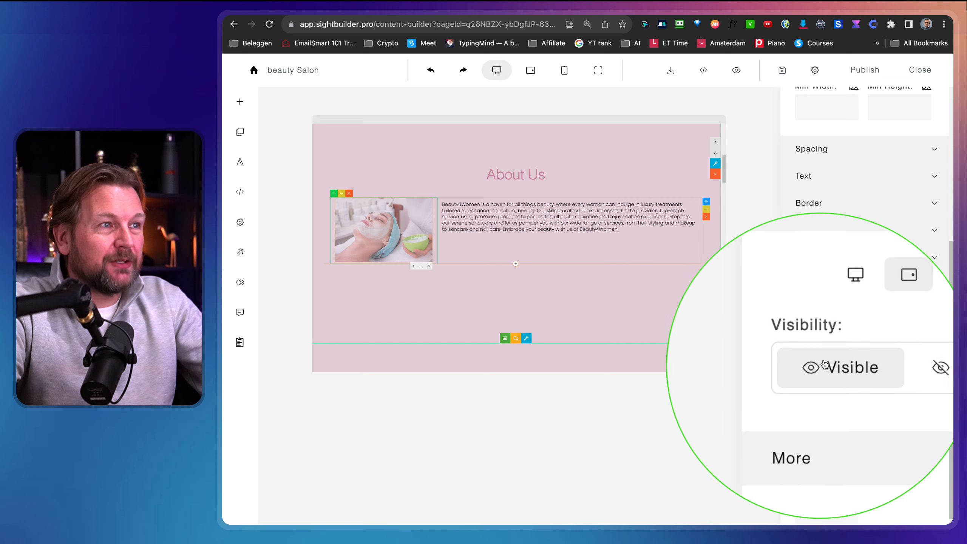
- Set the About Us image's responsive visibility for desktop back to Visible
left_click(836, 323)
left_click(839, 369)
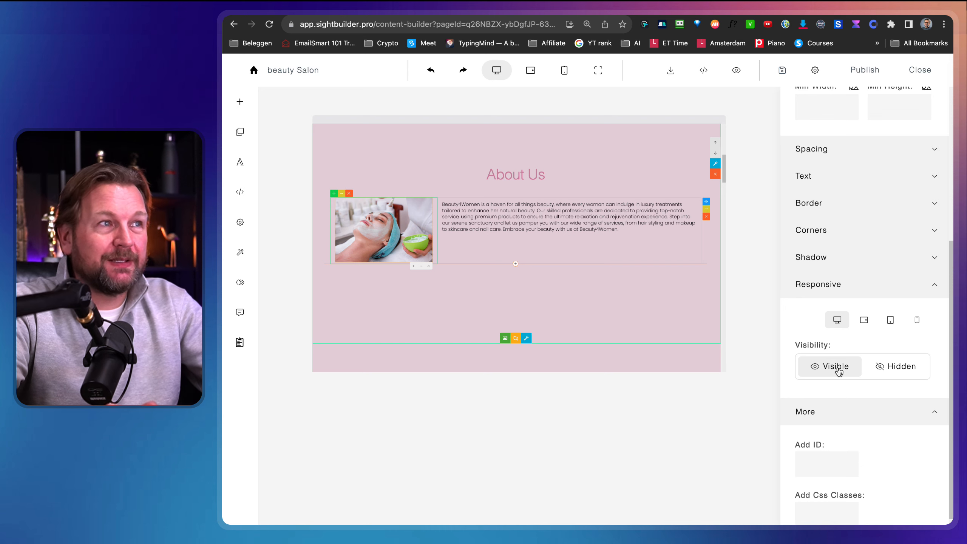
- Look through the About Us image's shadow, corners, border and text settings
left_click(835, 257)
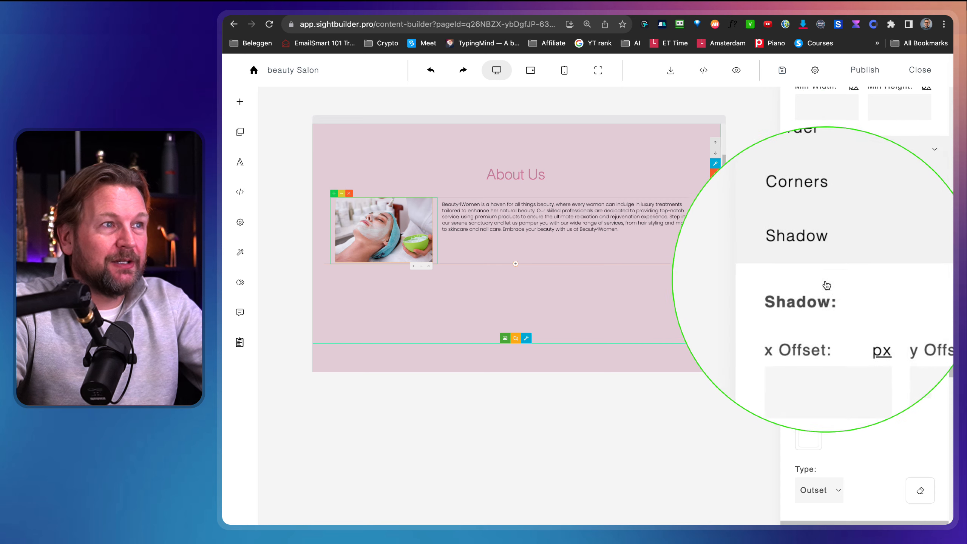
left_click(833, 233)
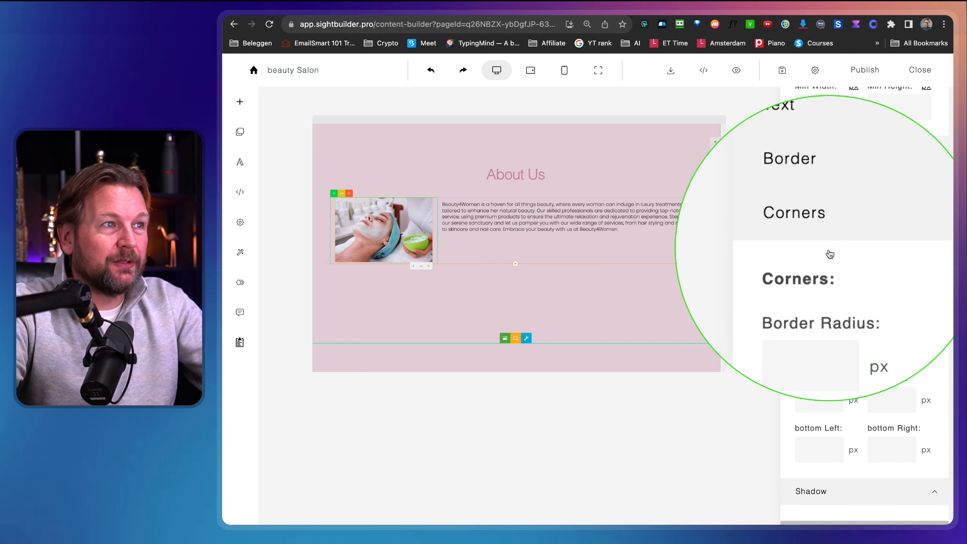
left_click(832, 213)
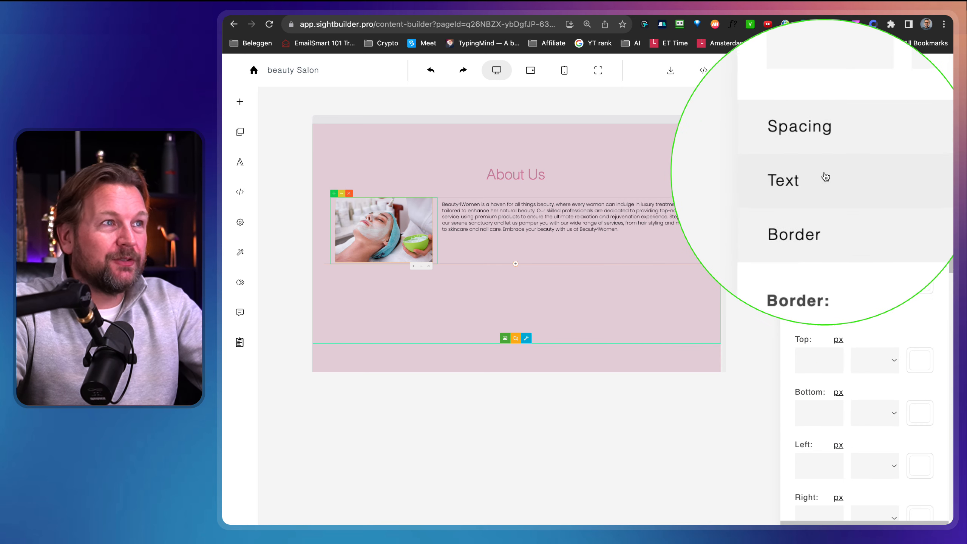
left_click(825, 176)
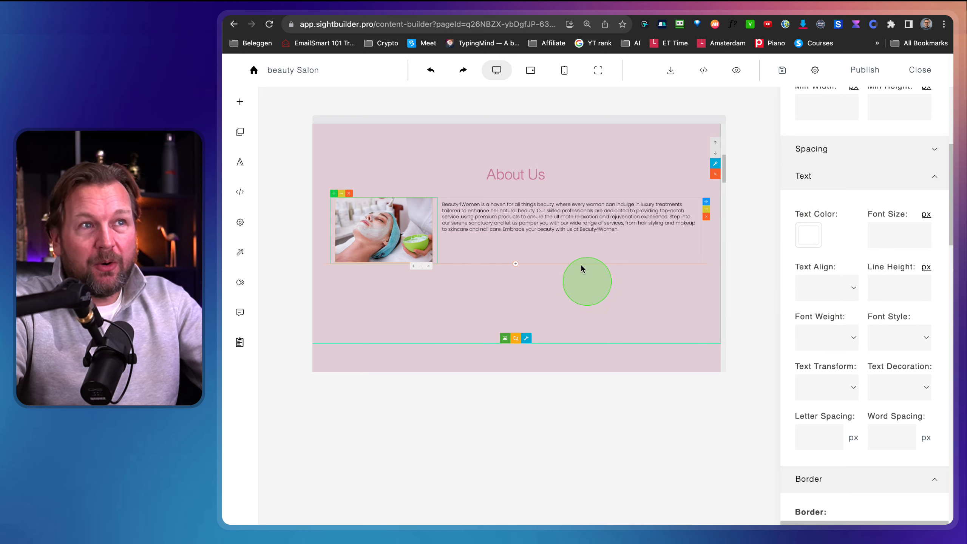
- View the animation presets and the AI assistant, then close the presets and move the assistant window aside
left_click(240, 253)
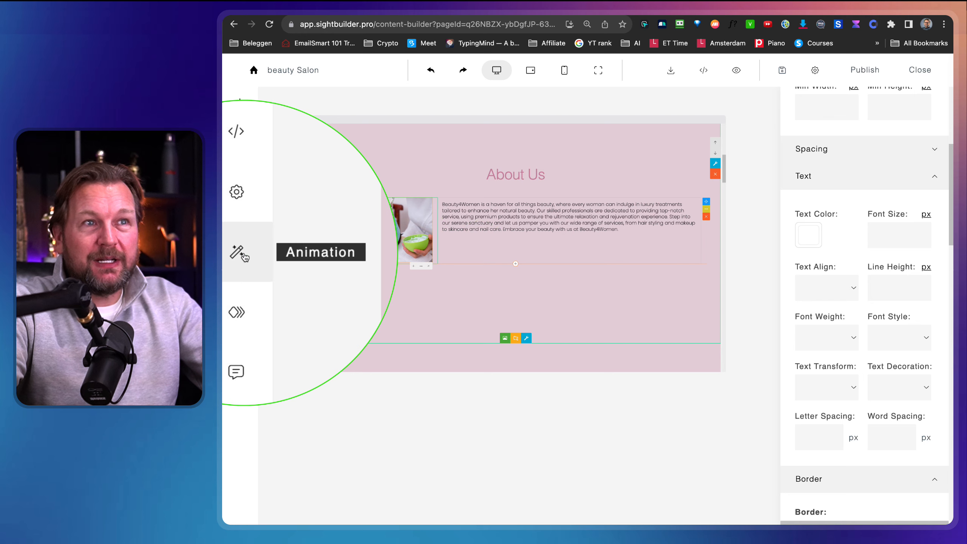
left_click(240, 312)
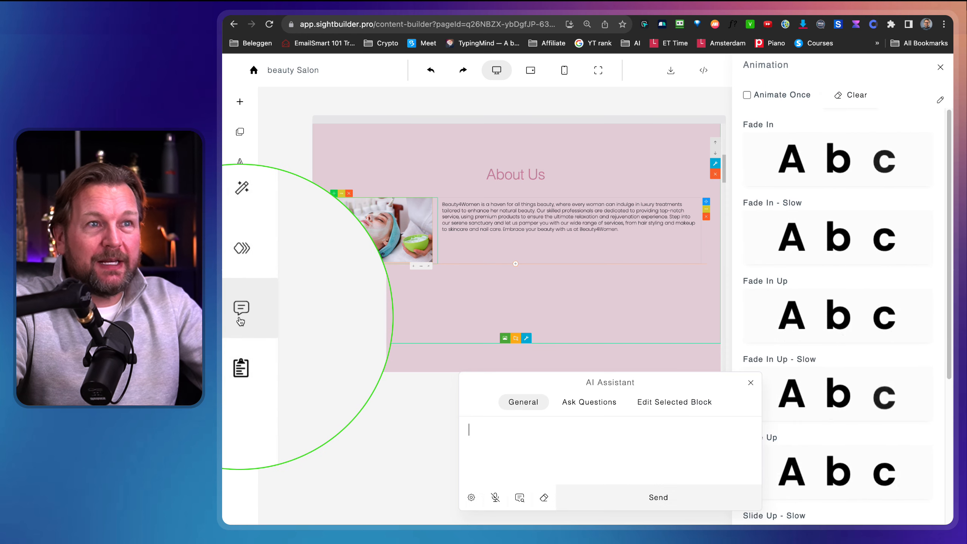
left_click(941, 67)
left_click_drag(712, 383, 752, 379)
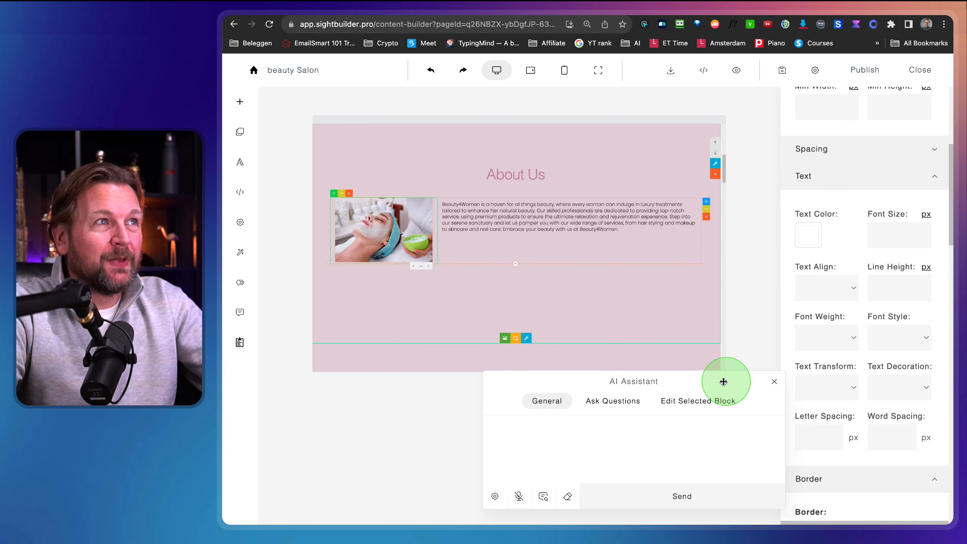
- Review the page's info, SEO and favicon settings and close them without changes
left_click(920, 70)
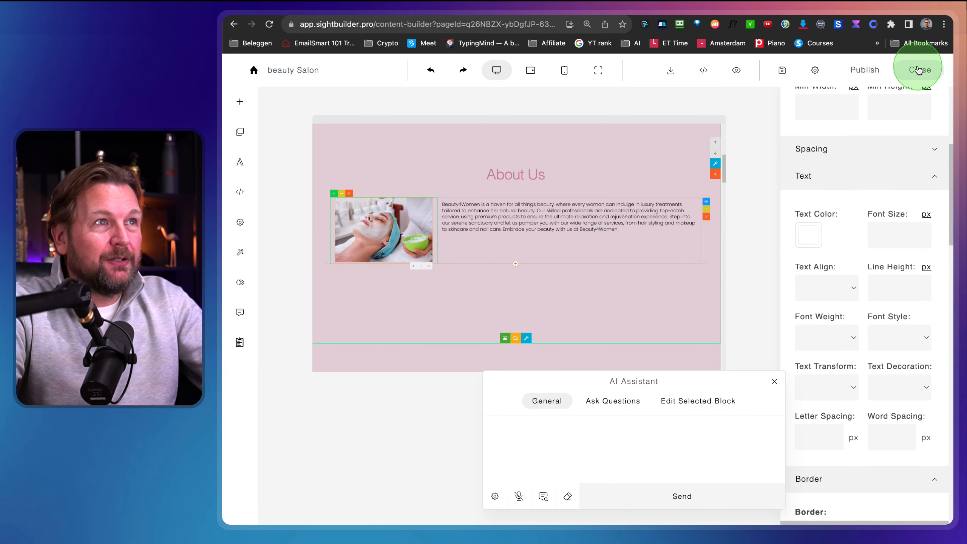
key("ctrl")
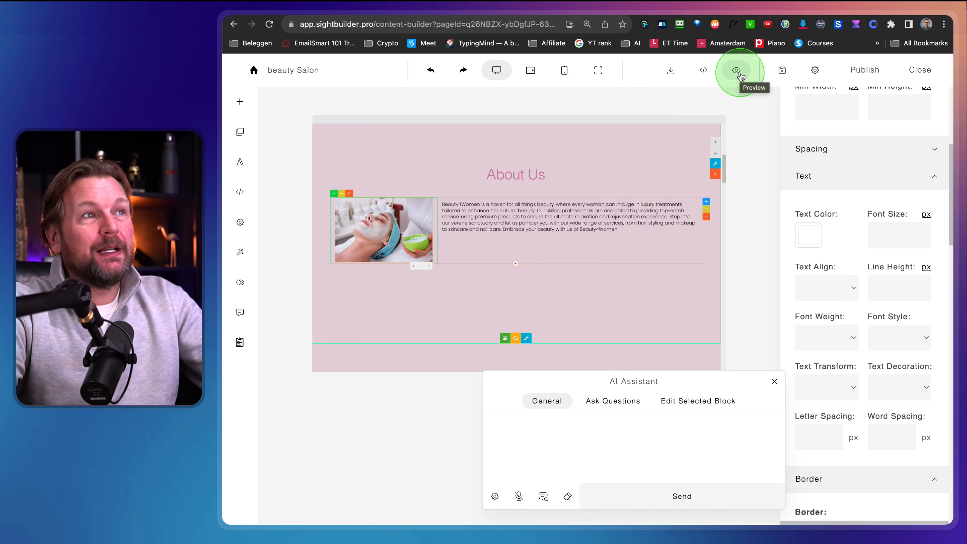
left_click(783, 70)
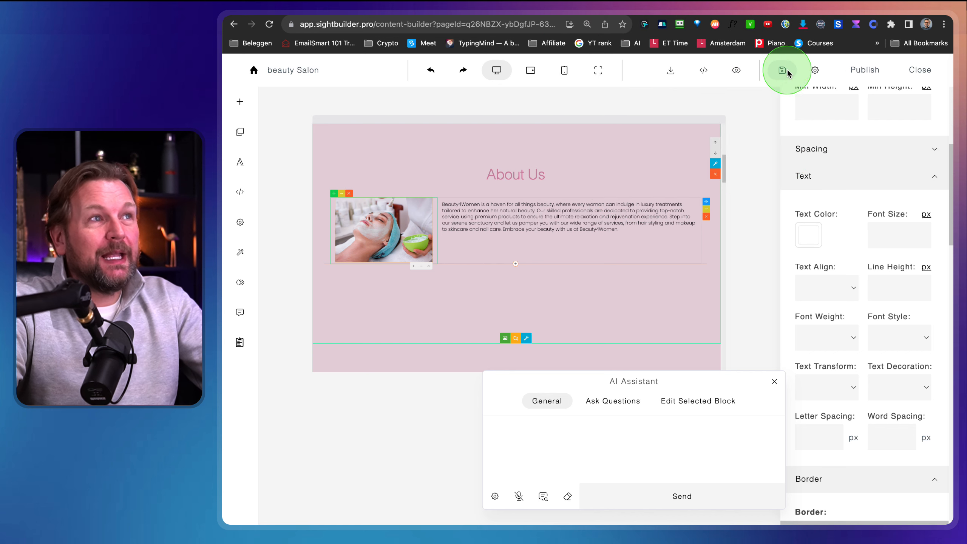
left_click(816, 72)
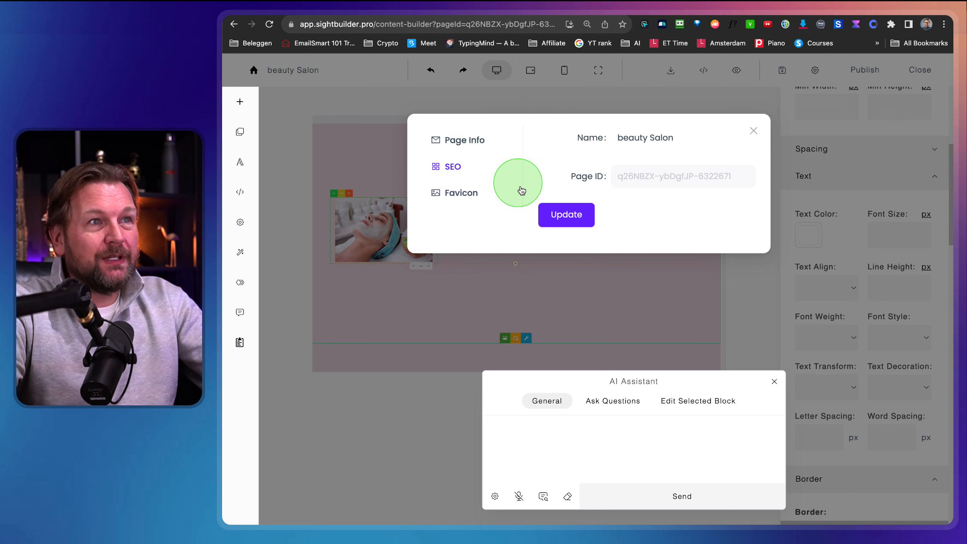
left_click(473, 140)
left_click(456, 167)
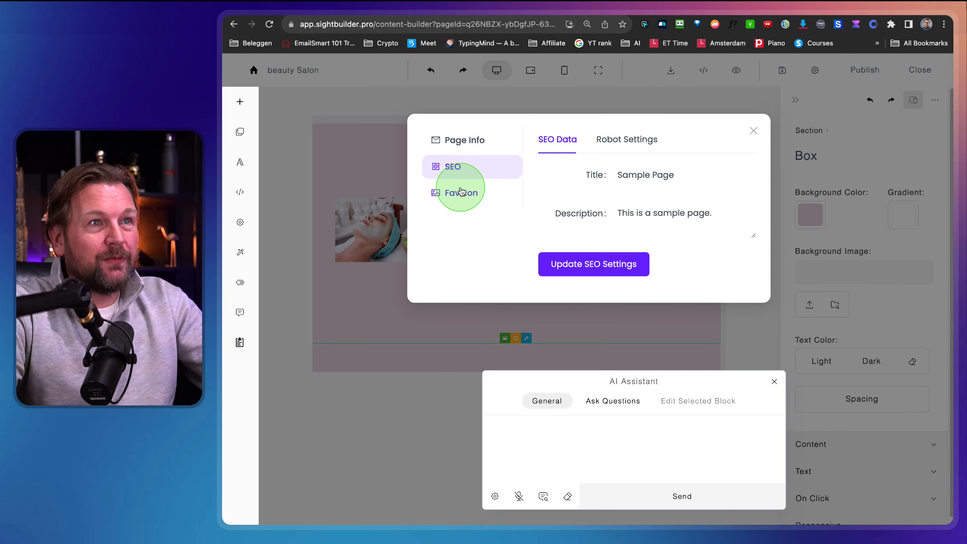
left_click(461, 192)
left_click(754, 130)
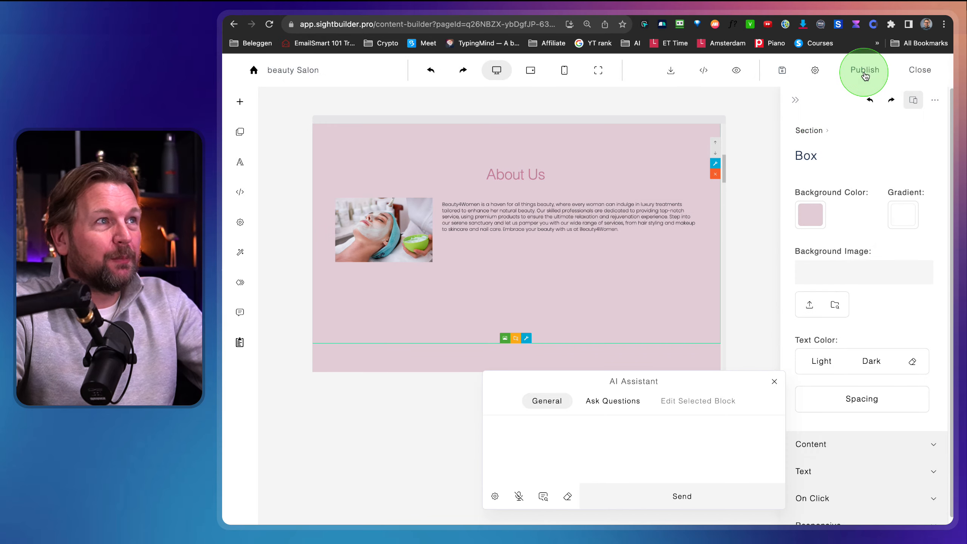
- Publish the page under the path beautySalon in the Demo company workspace, after viewing the other available workspaces
left_click(864, 70)
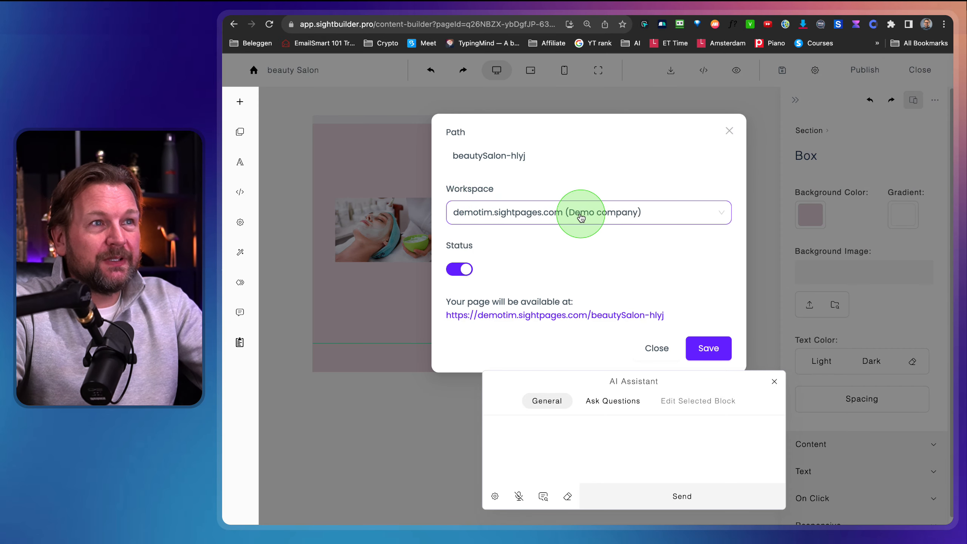
left_click(546, 218)
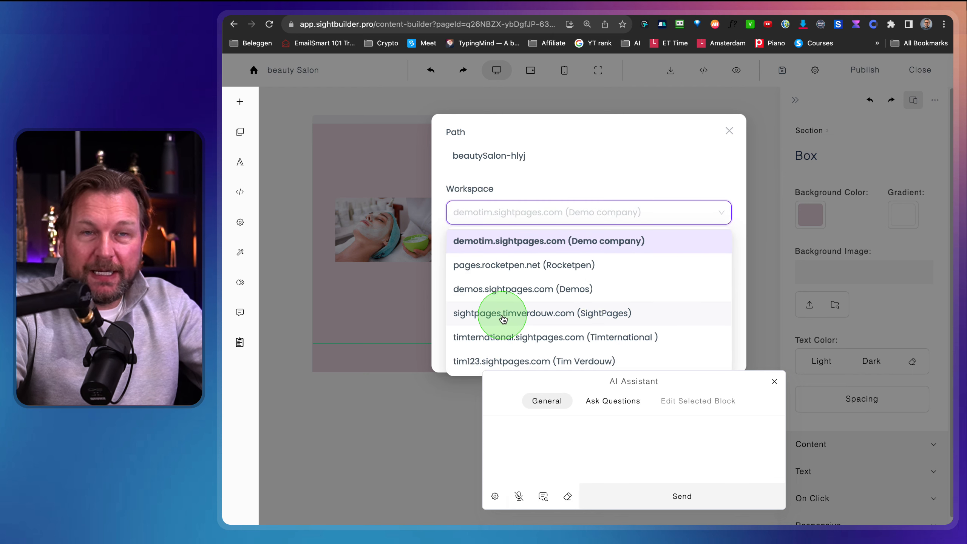
left_click(588, 171)
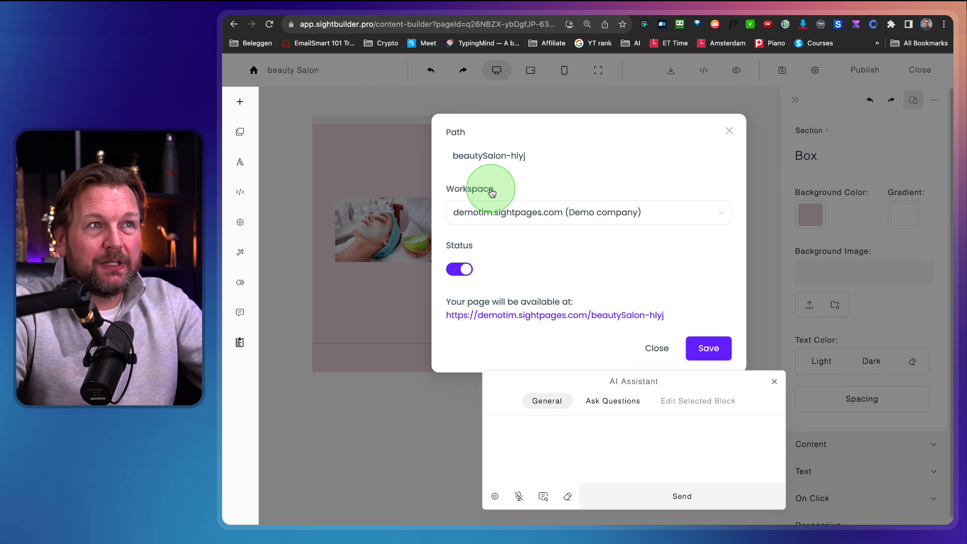
left_click_drag(534, 155, 432, 153)
left_click(523, 156)
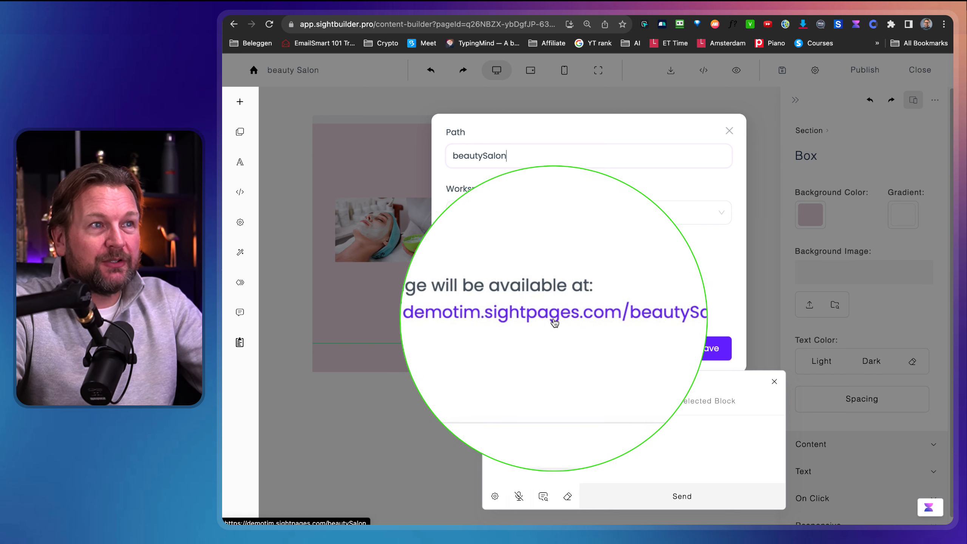
left_click(700, 348)
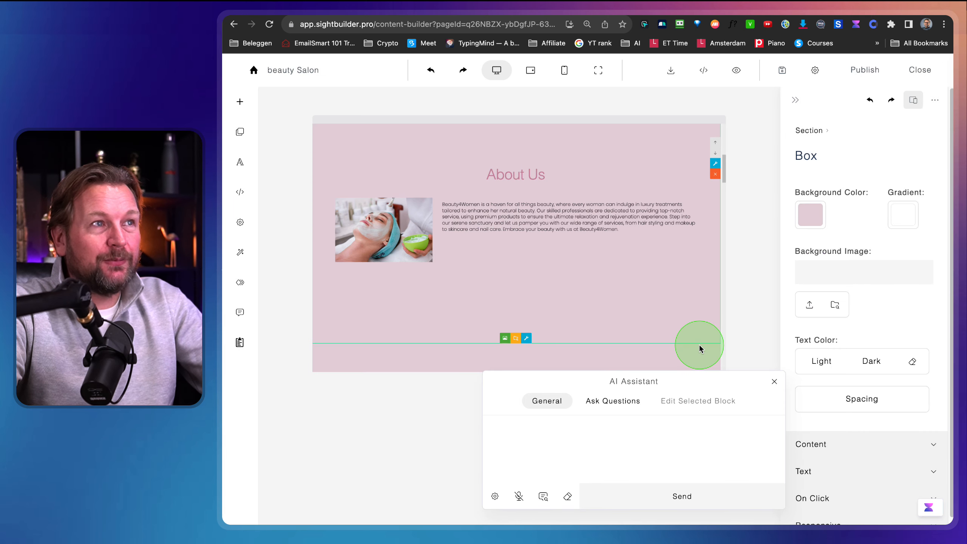
left_click(780, 201)
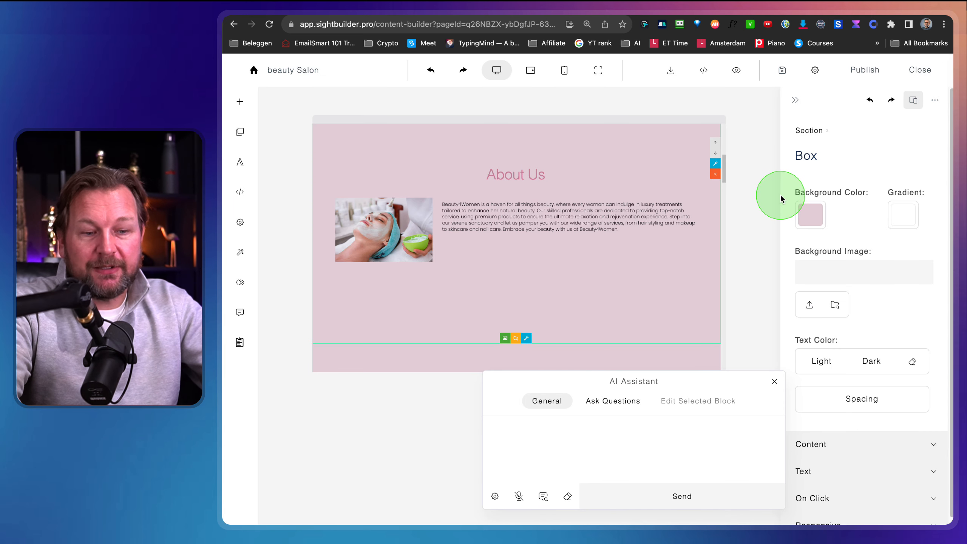
left_click(729, 136)
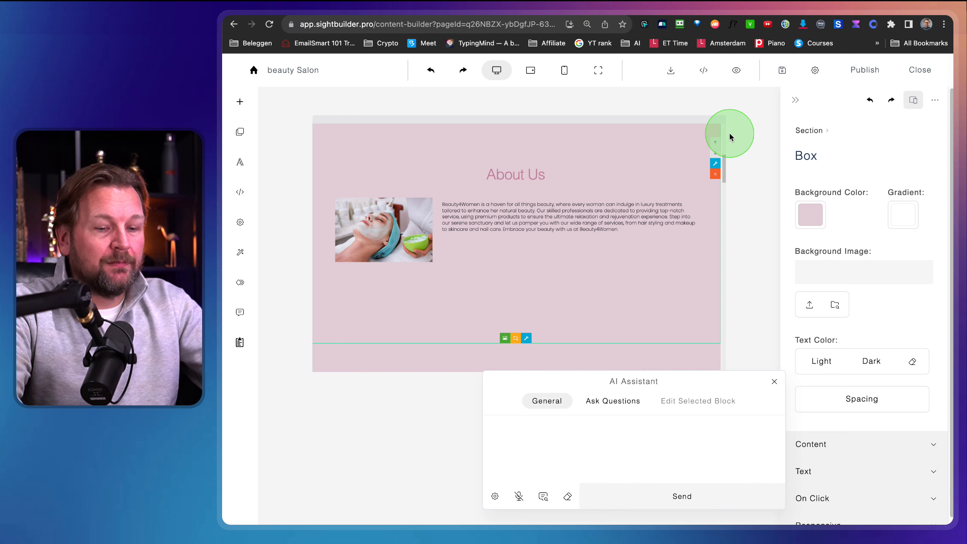
- Open the published beautySalon page from its publishing link, look through its sections and return to the editor
left_click(865, 70)
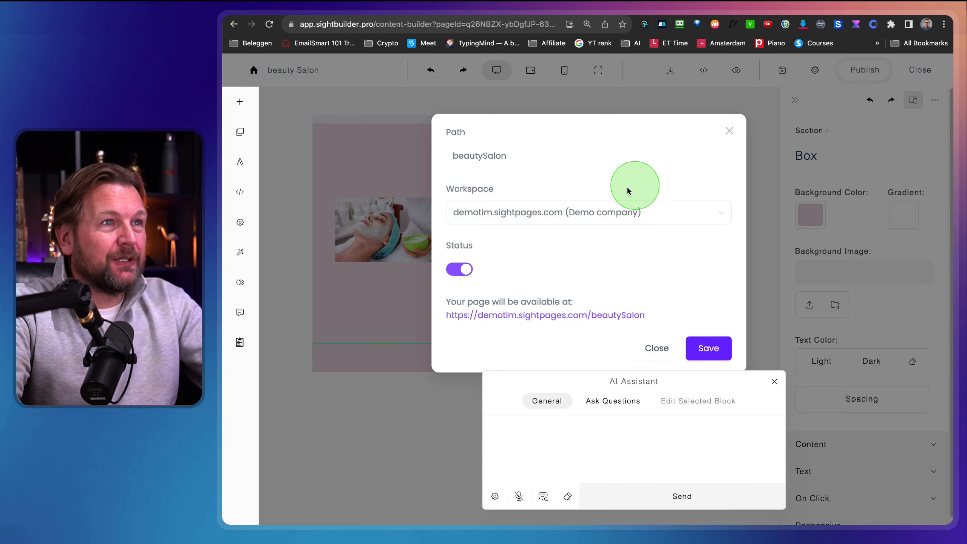
left_click(530, 317)
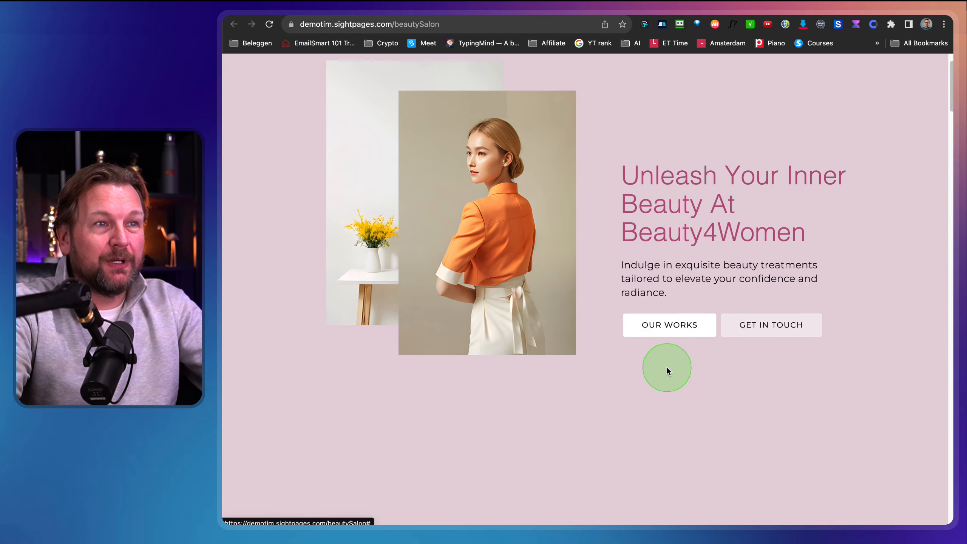
scroll(667, 368, "down", 15)
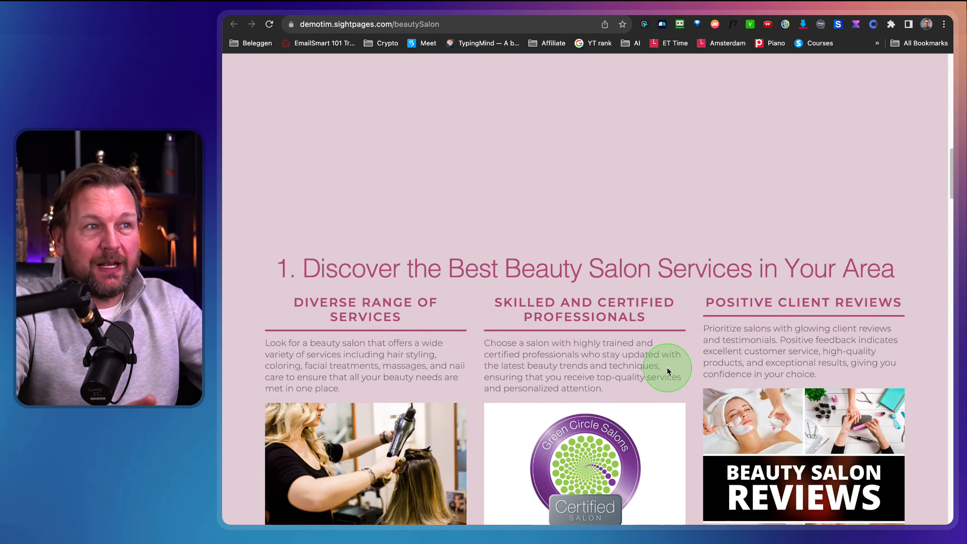
scroll(667, 368, "down", 20)
scroll(667, 367, "down", 15)
scroll(666, 368, "up", 15)
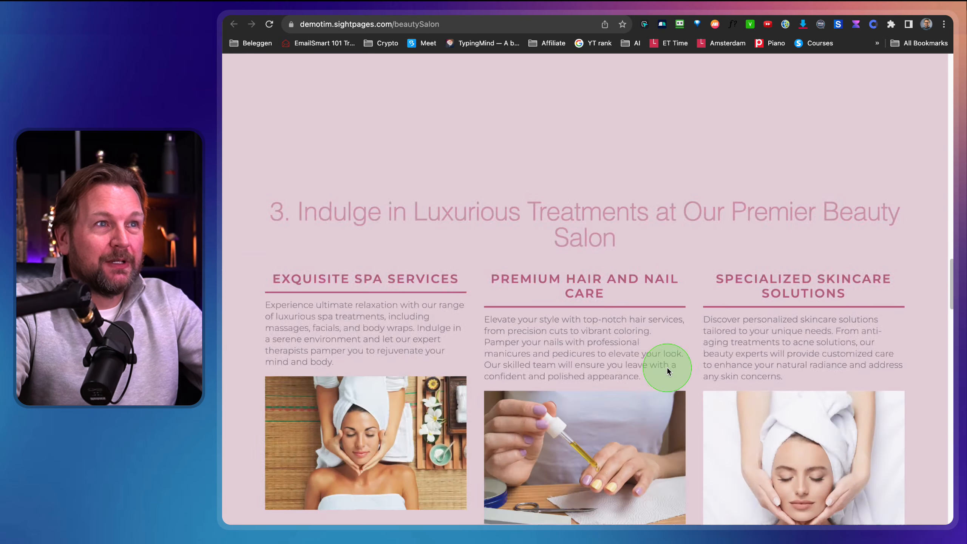
scroll(666, 367, "up", 15)
scroll(666, 367, "down", 15)
scroll(667, 367, "up", 15)
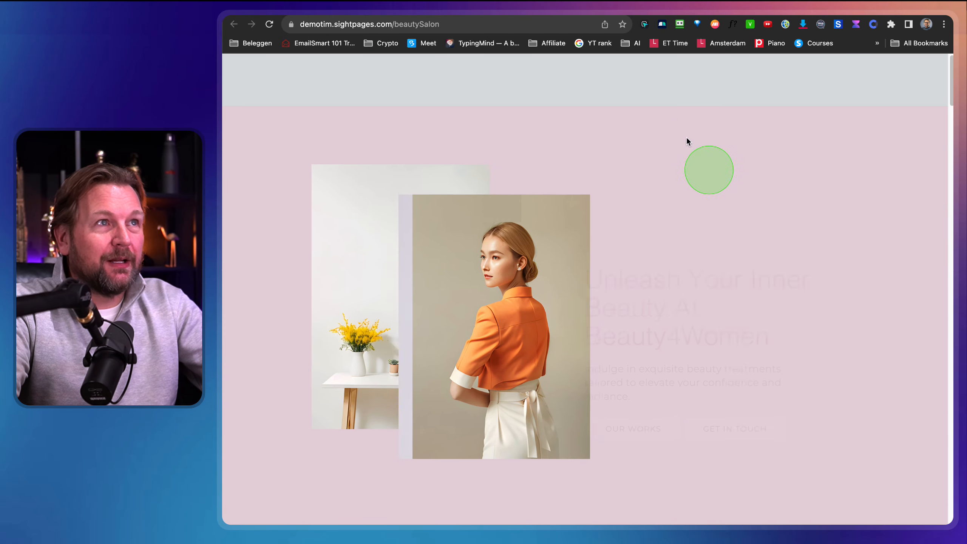
left_click(343, 4)
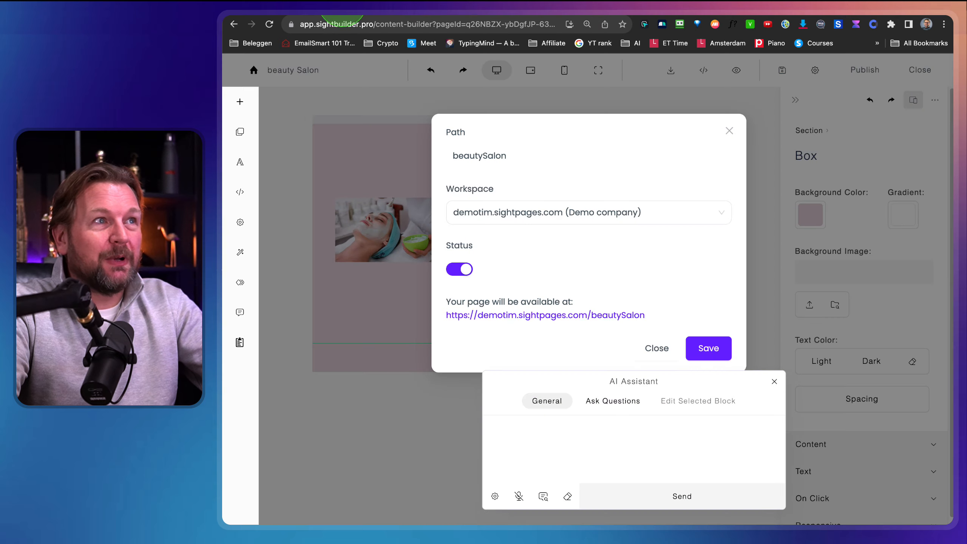
- Close the publishing settings and the AI assistant and look through the page in the editor from hero to footer
left_click(729, 130)
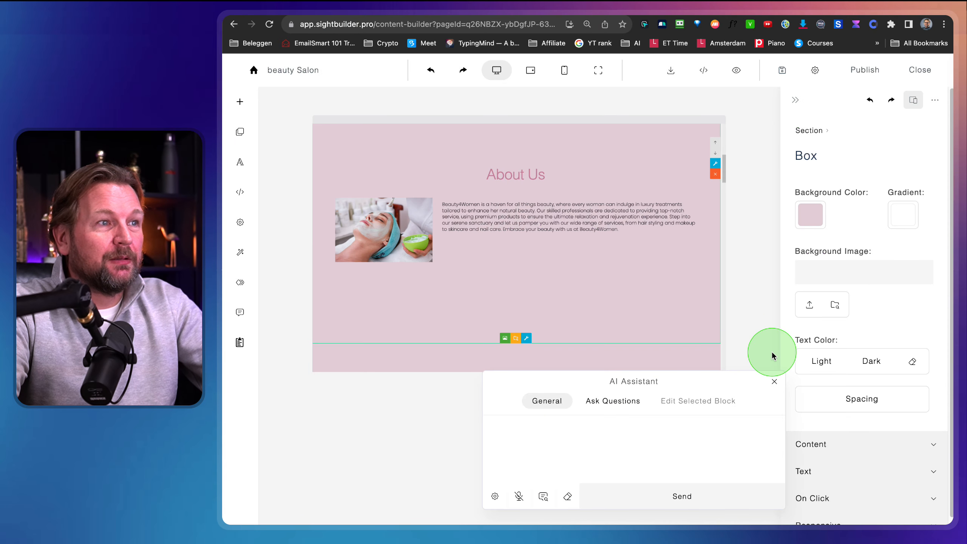
left_click(774, 381)
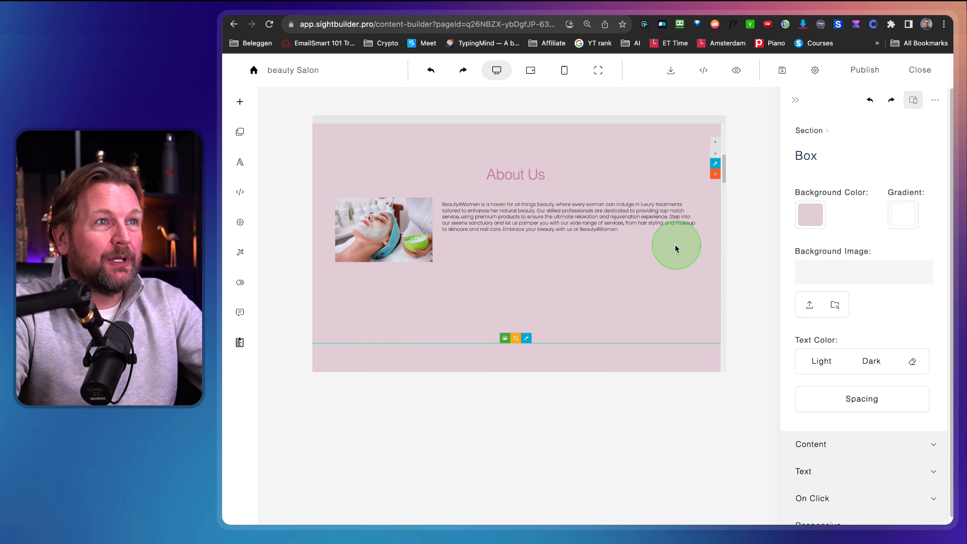
scroll(674, 247, "up", 7)
scroll(664, 247, "down", 20)
scroll(662, 247, "down", 15)
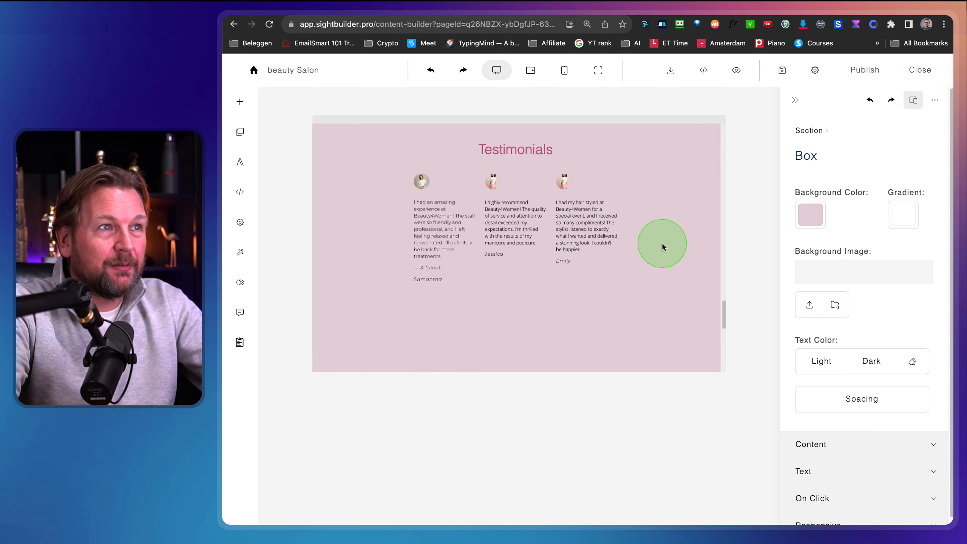
scroll(663, 243, "up", 20)
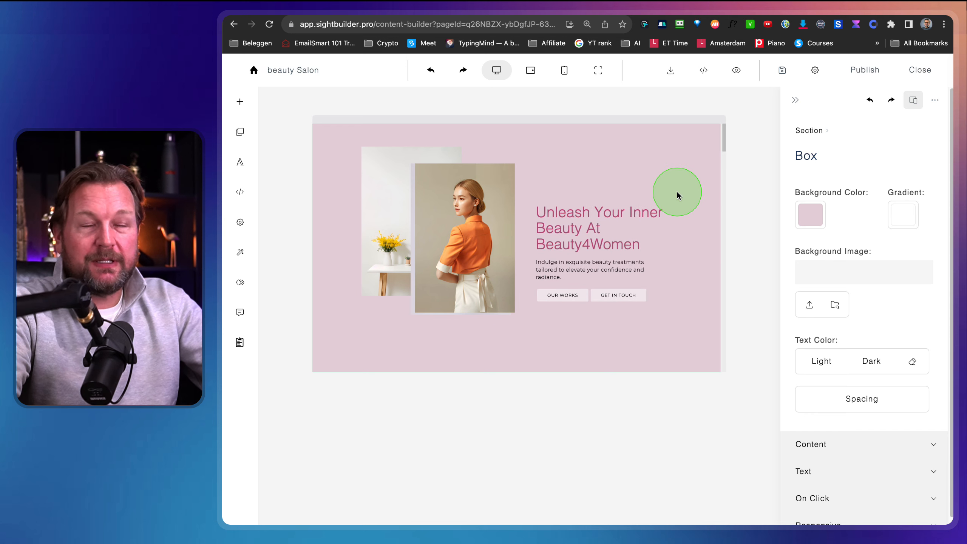
scroll(677, 210, "down", 20)
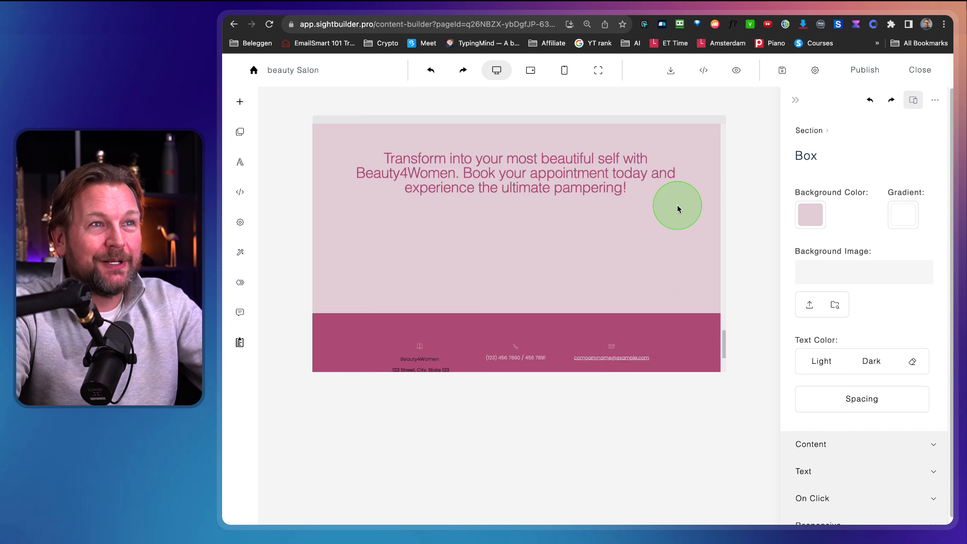
scroll(678, 209, "up", 20)
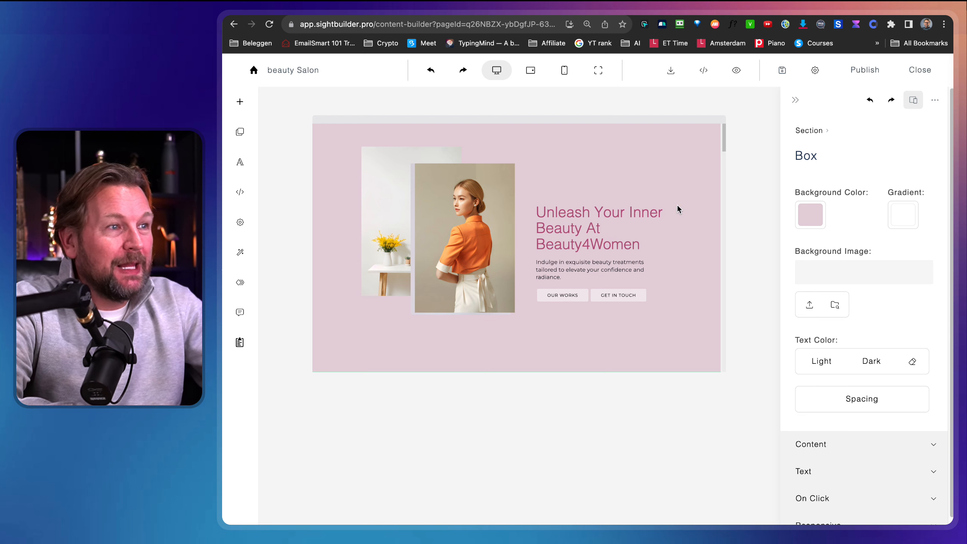
- Open the form configuration and look at its form type options and webhook URL field
left_click(244, 343)
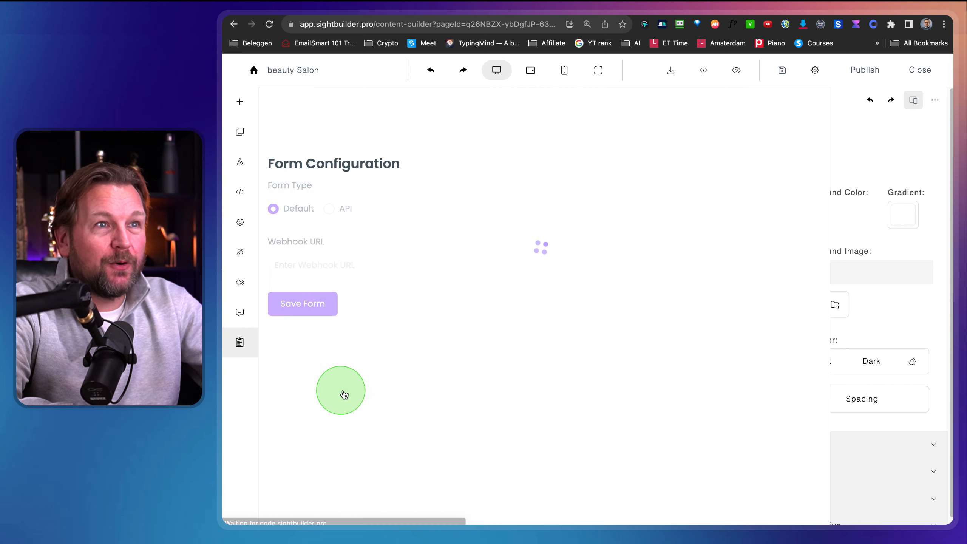
left_click(300, 266)
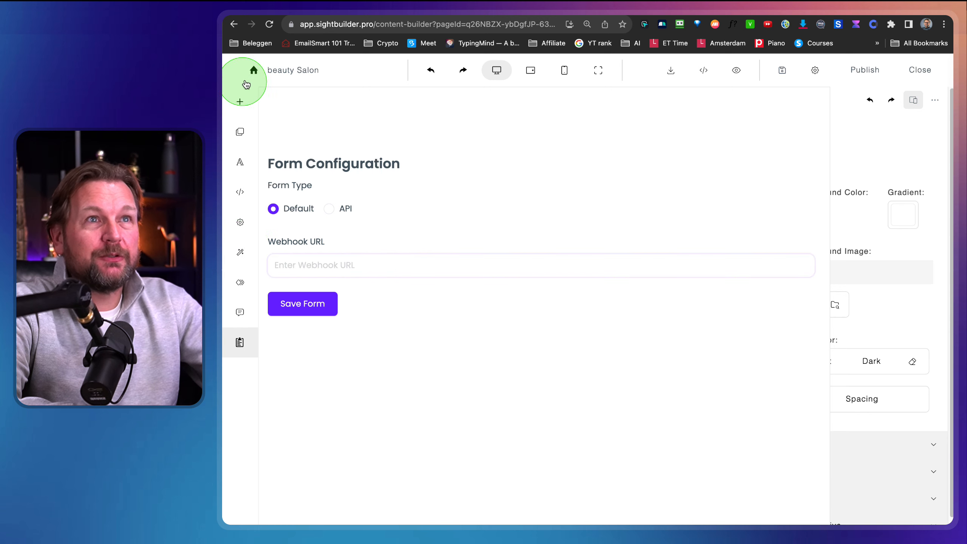
- Leave the editor for the workspace overview, look through the name, company and domain fields for creating a workspace, and cancel
left_click(253, 70)
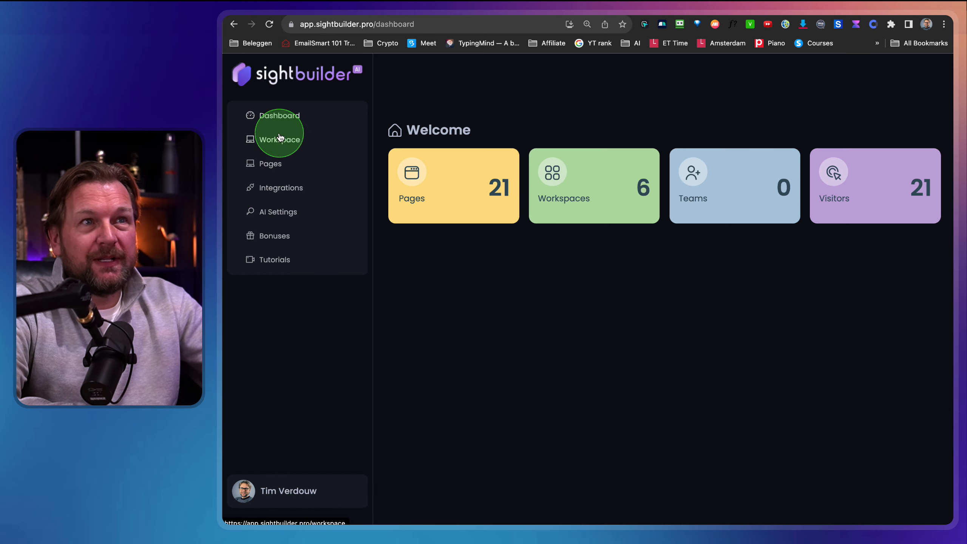
left_click(272, 143)
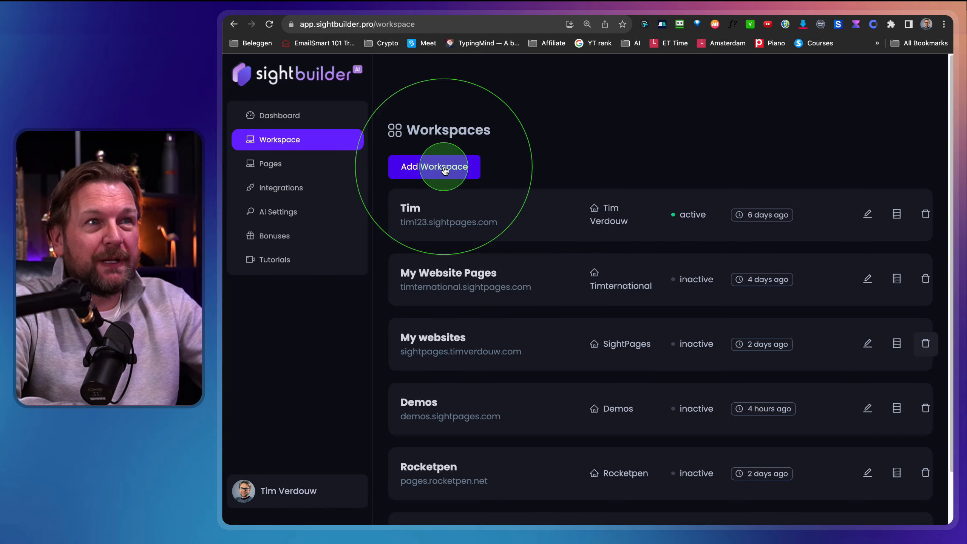
left_click(419, 161)
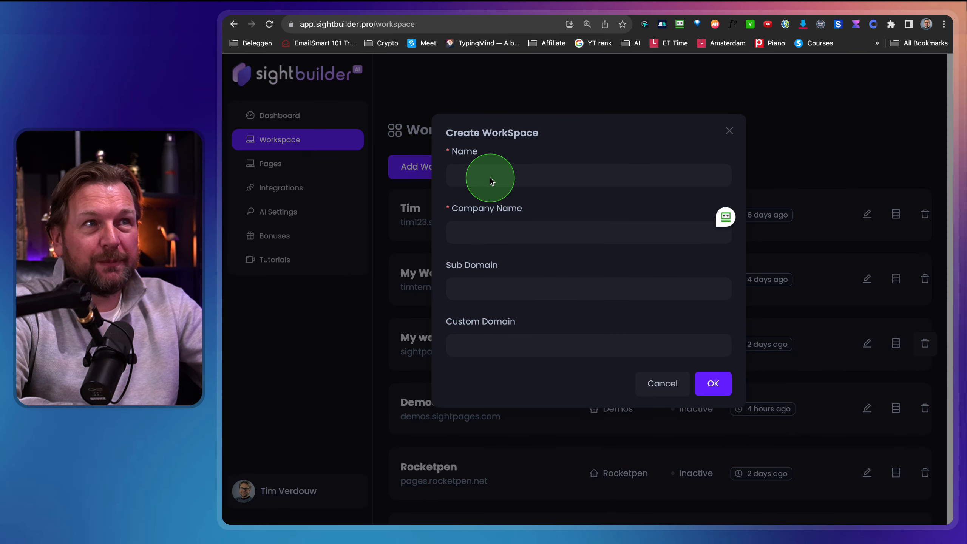
left_click(460, 224)
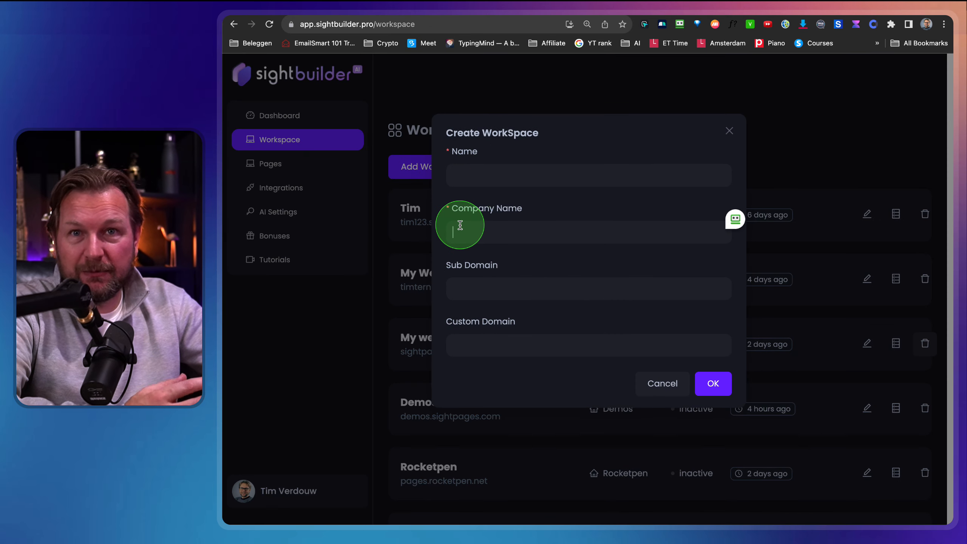
left_click(546, 299)
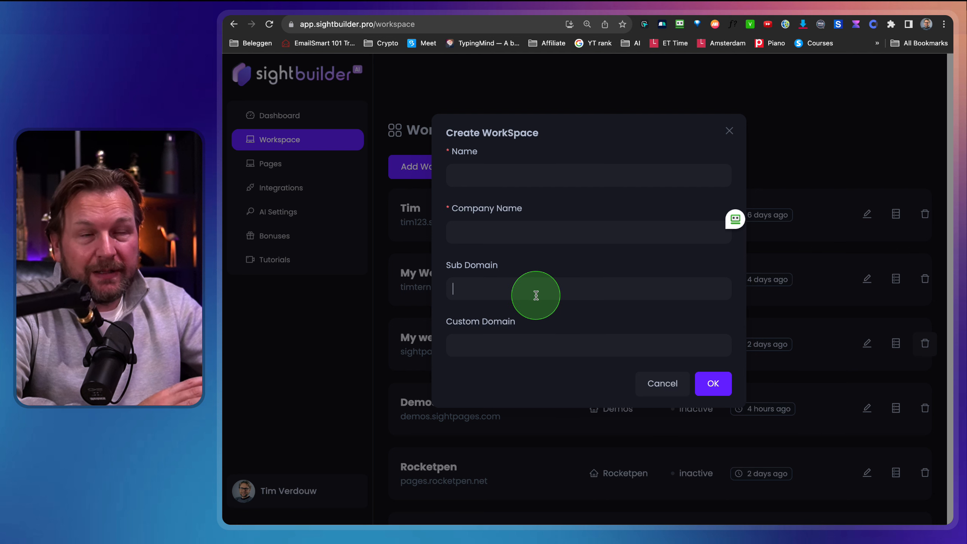
left_click(520, 351)
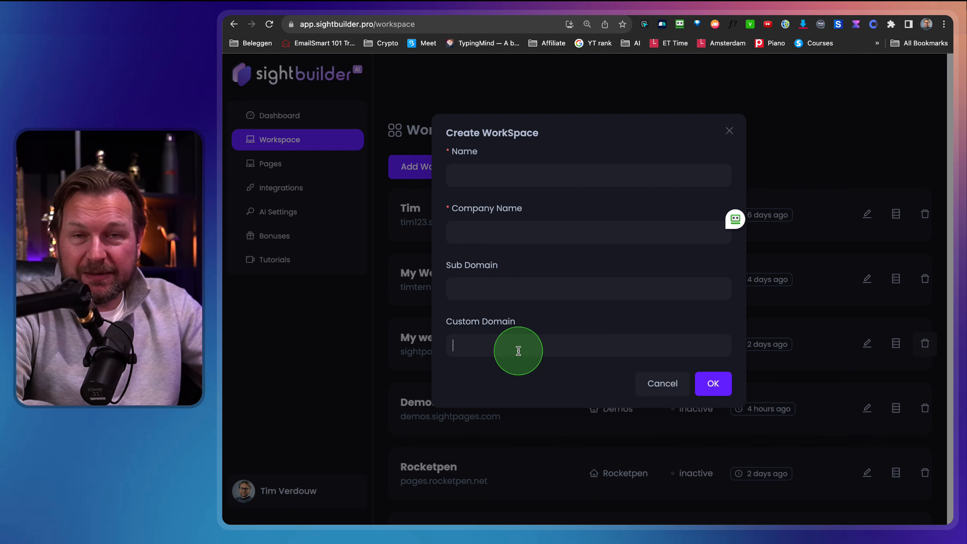
left_click(655, 384)
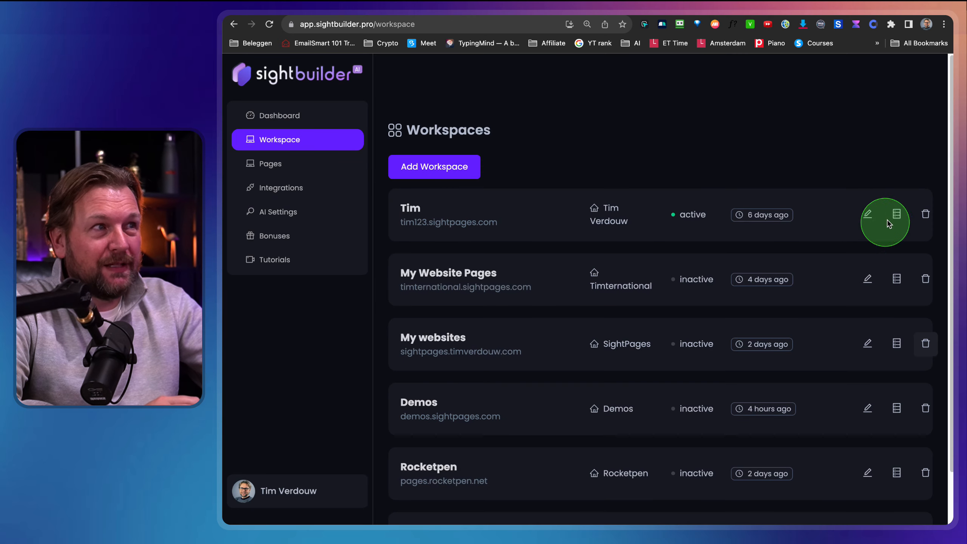
- View the custom domain DNS setup for the first workspace in the list, then look at the available email marketing integrations
left_click(896, 214)
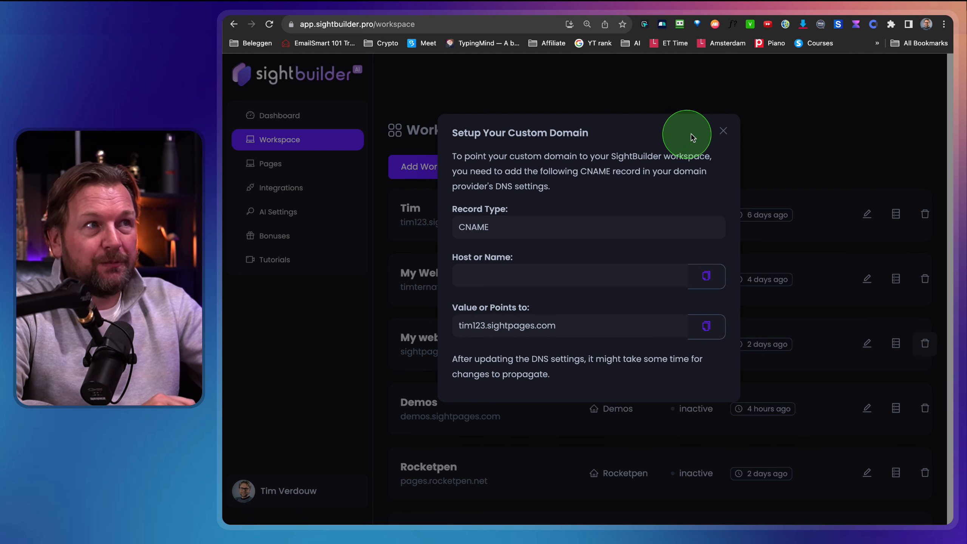
left_click(723, 132)
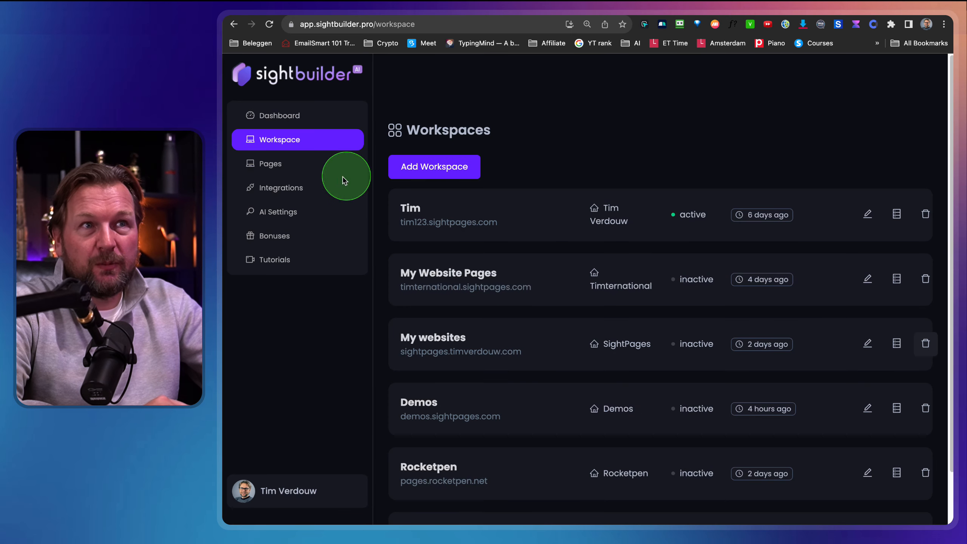
left_click(266, 187)
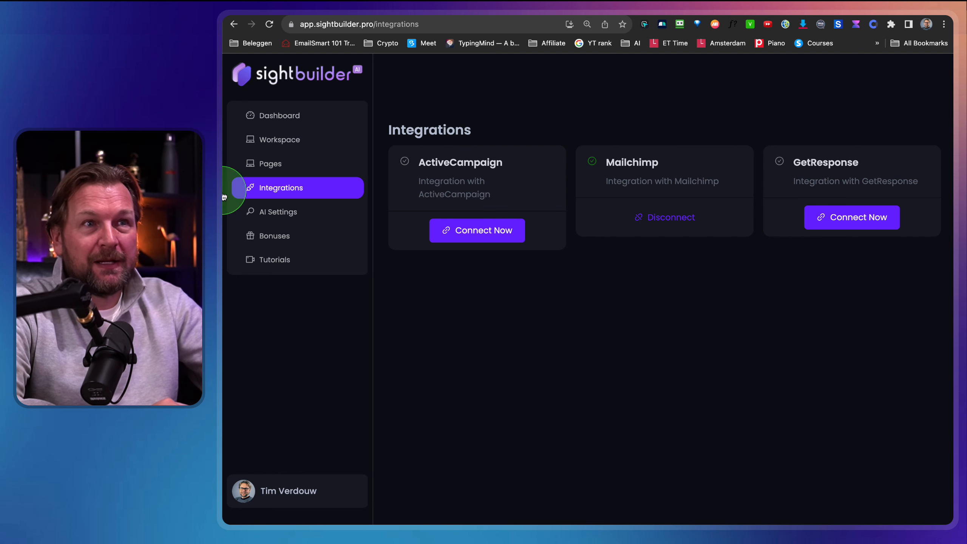
- Look through the SightBuilder tutorial videos and return to the dashboard overview
left_click(277, 263)
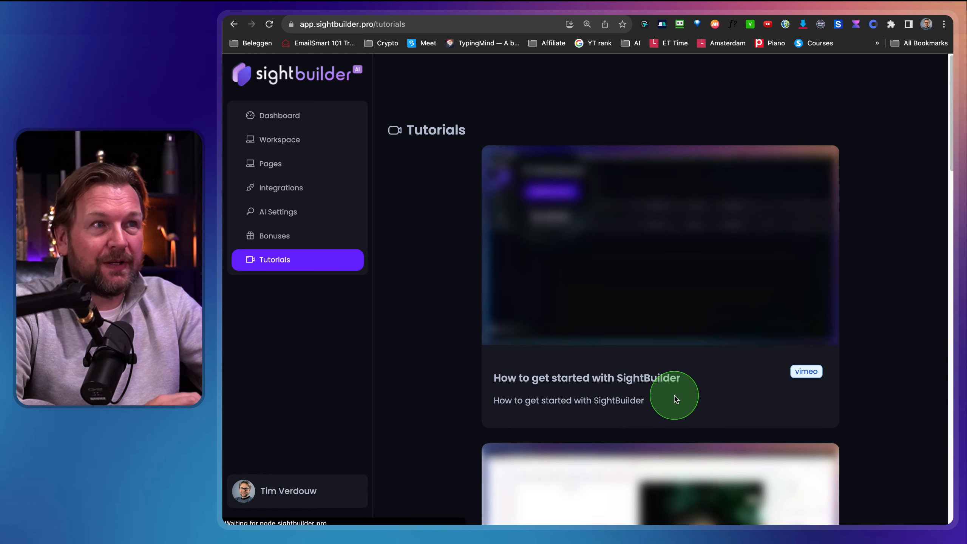
scroll(771, 419, "down", 6)
scroll(771, 421, "down", 5)
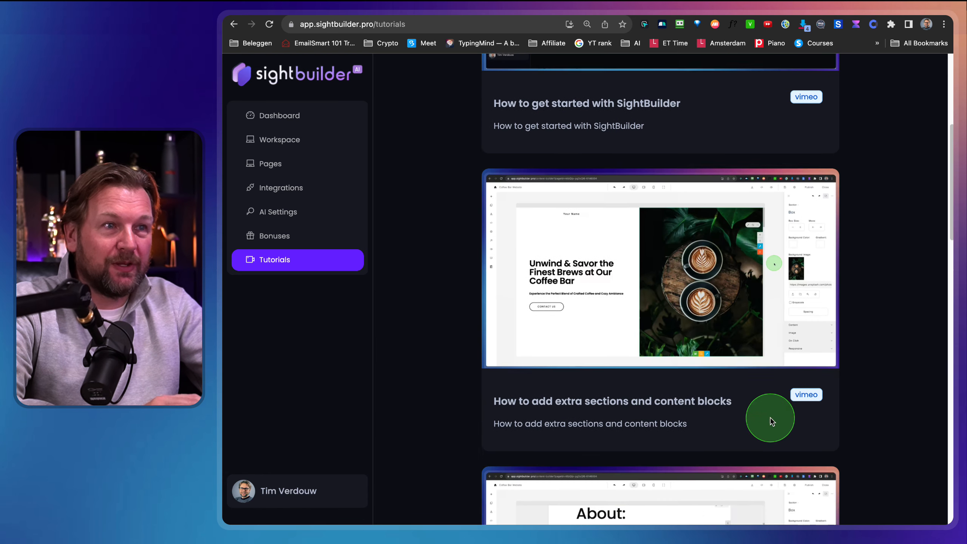
scroll(770, 416, "down", 11)
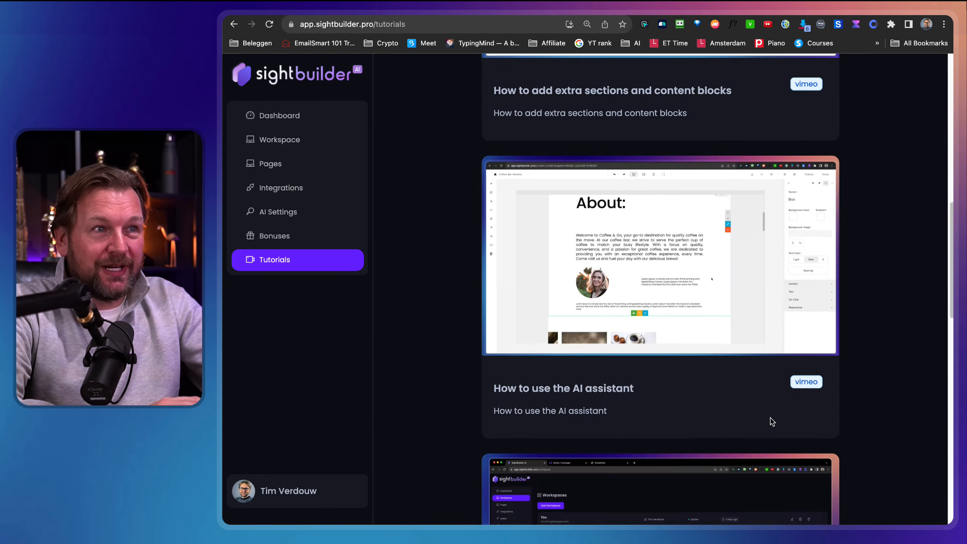
scroll(769, 416, "down", 3)
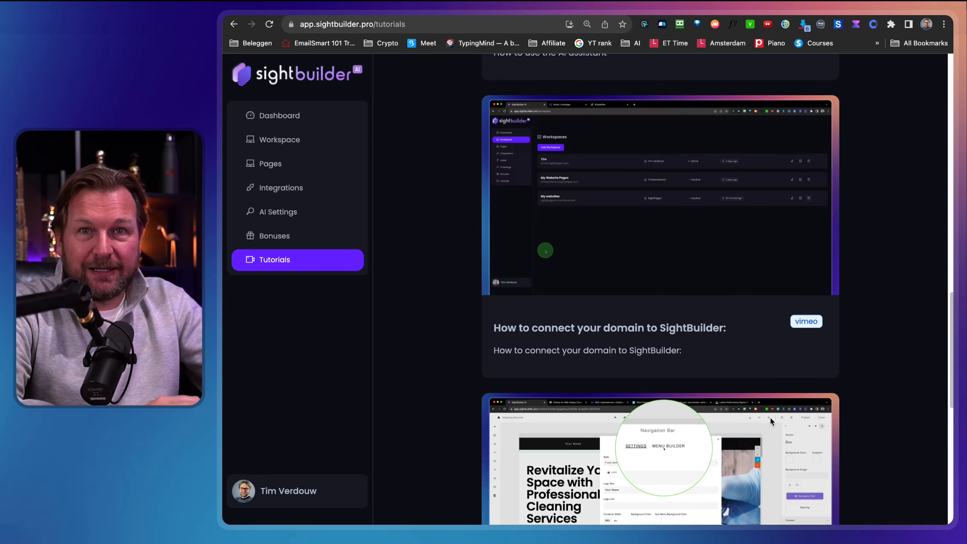
scroll(770, 416, "up", 20)
left_click(300, 115)
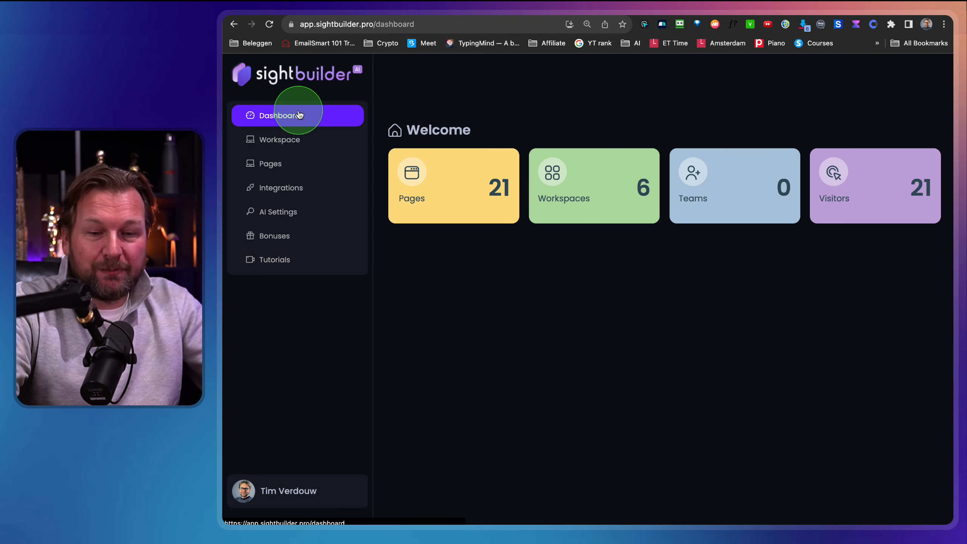